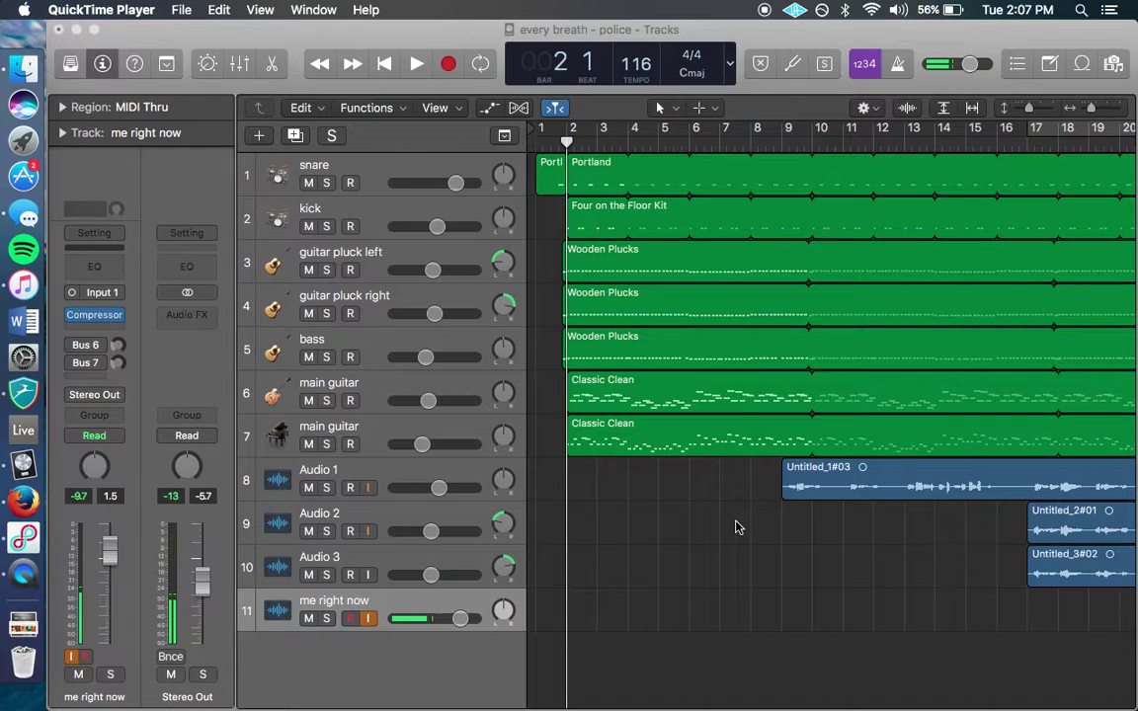
Play the arrangement from beat 4 of bar 1 into bar 9.
click(564, 144)
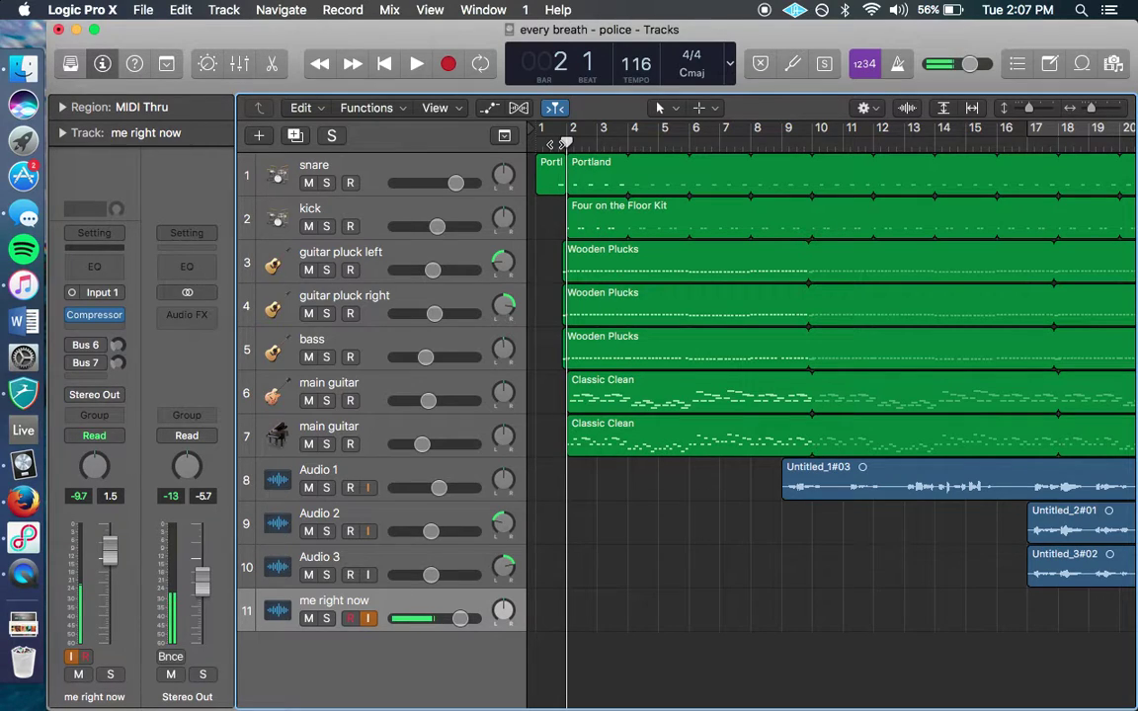
drag(564, 144, 560, 144)
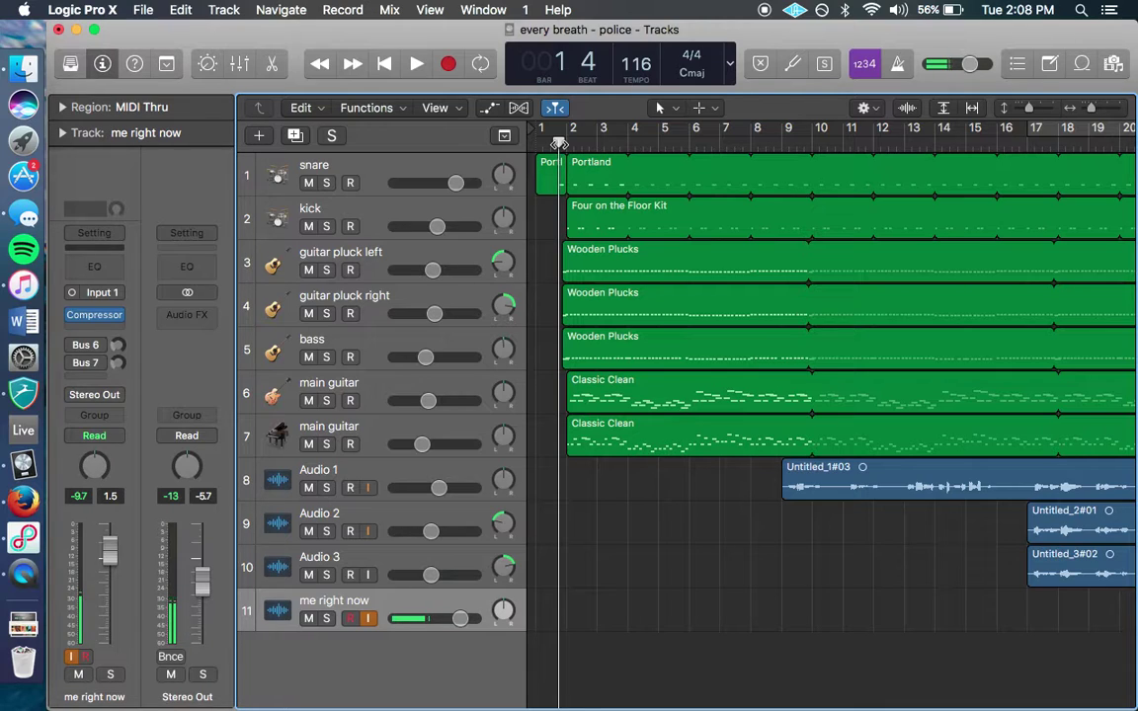
key(space)
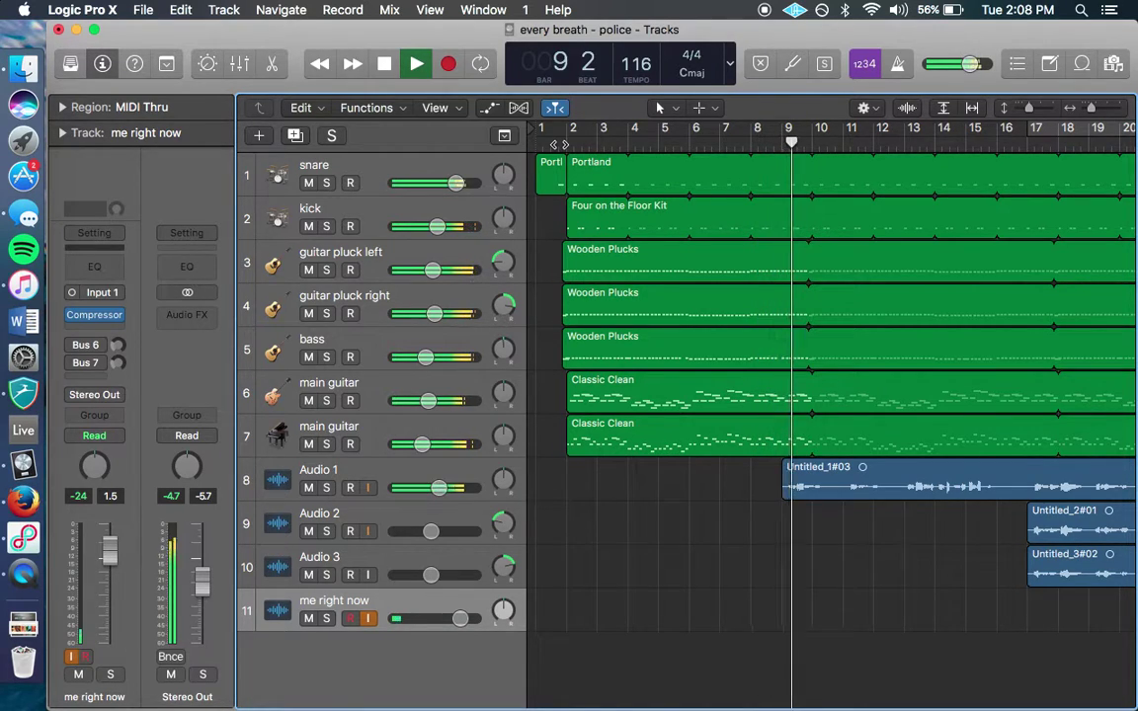
key(space)
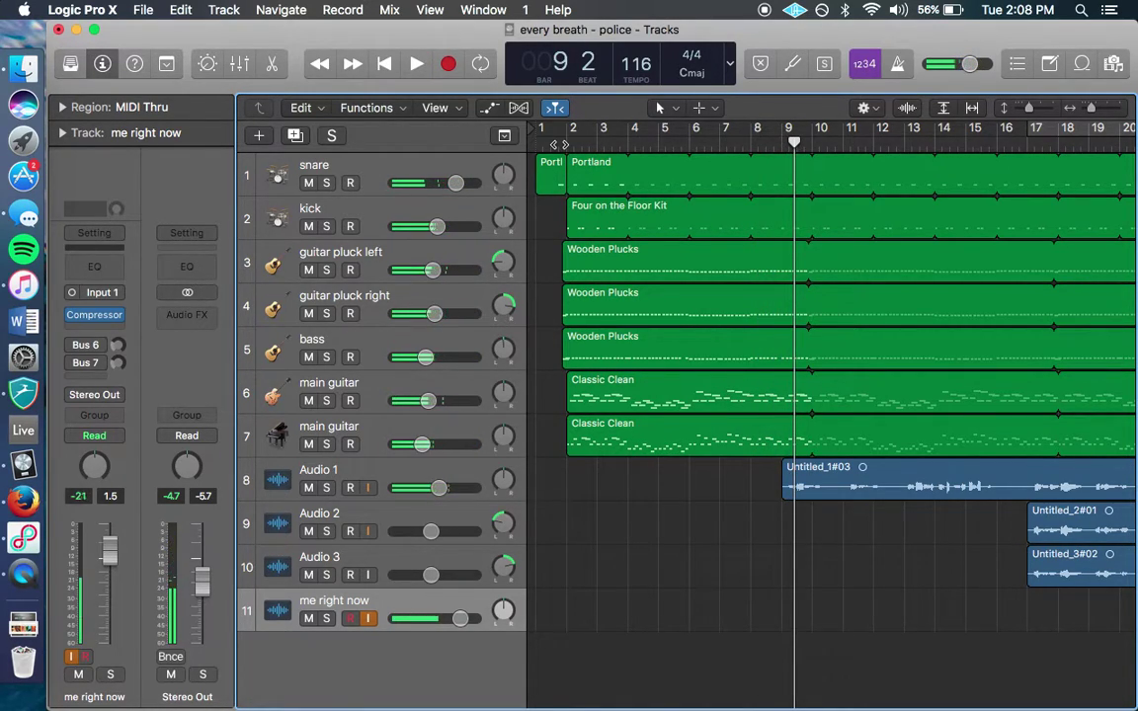
Set a cycle range from bar 2 to bar 6, play it briefly, and return the playhead to bar 2.
drag(679, 129, 572, 130)
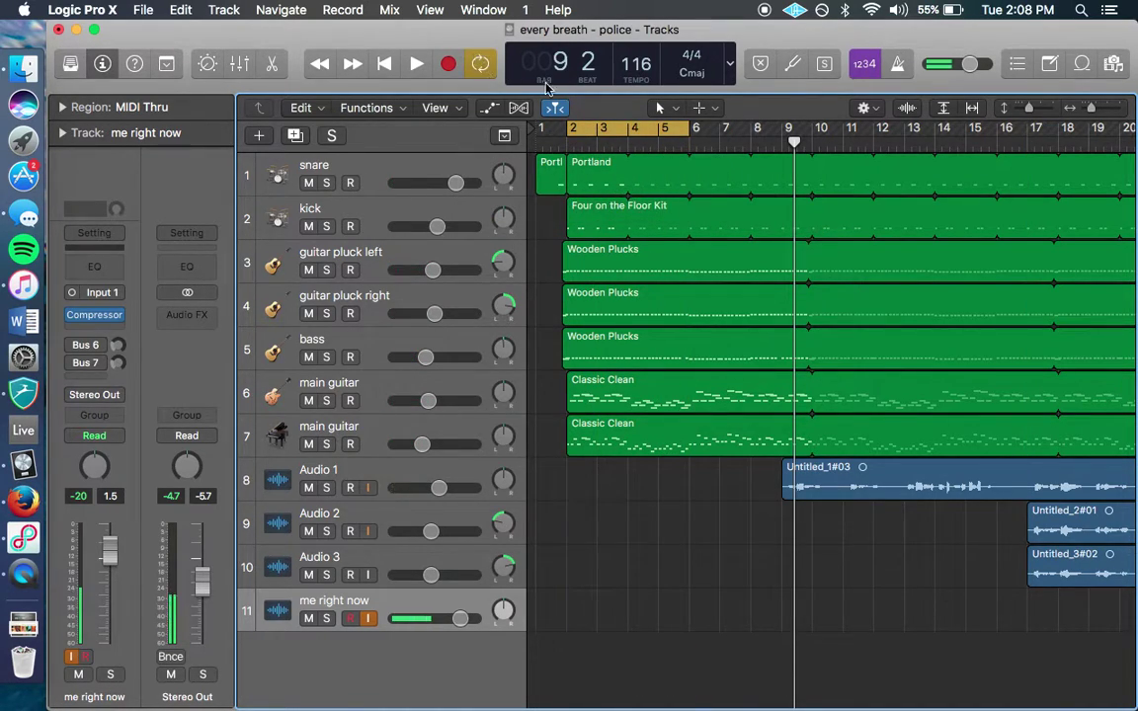
key(space)
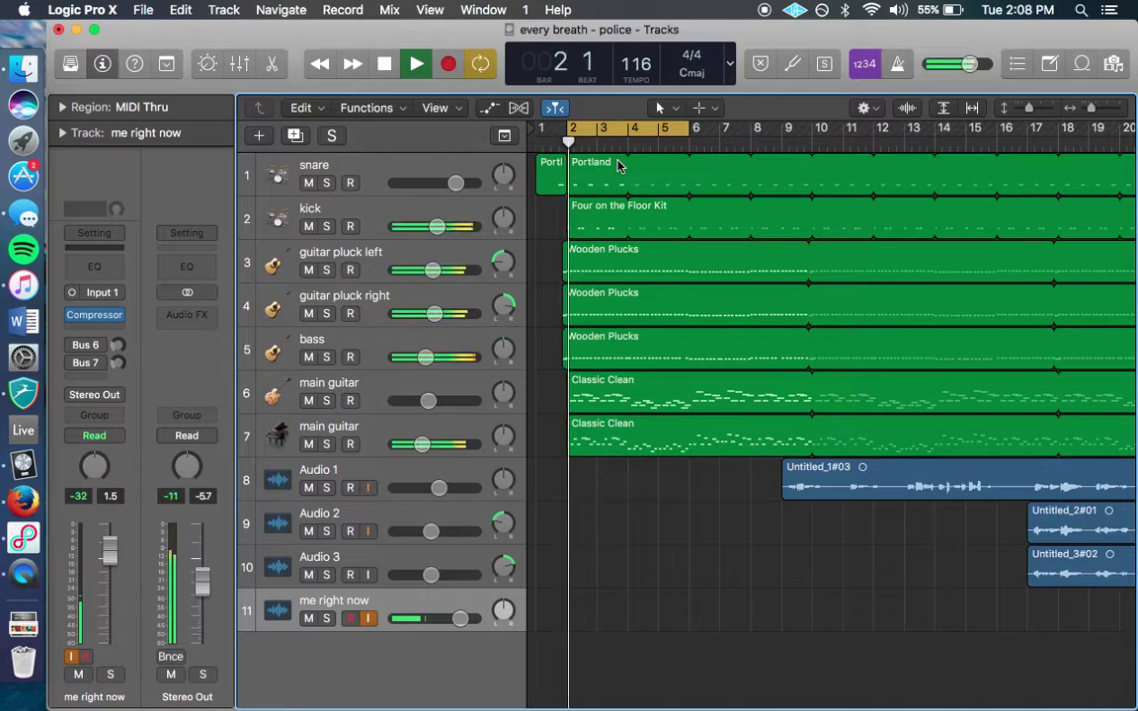
key(space)
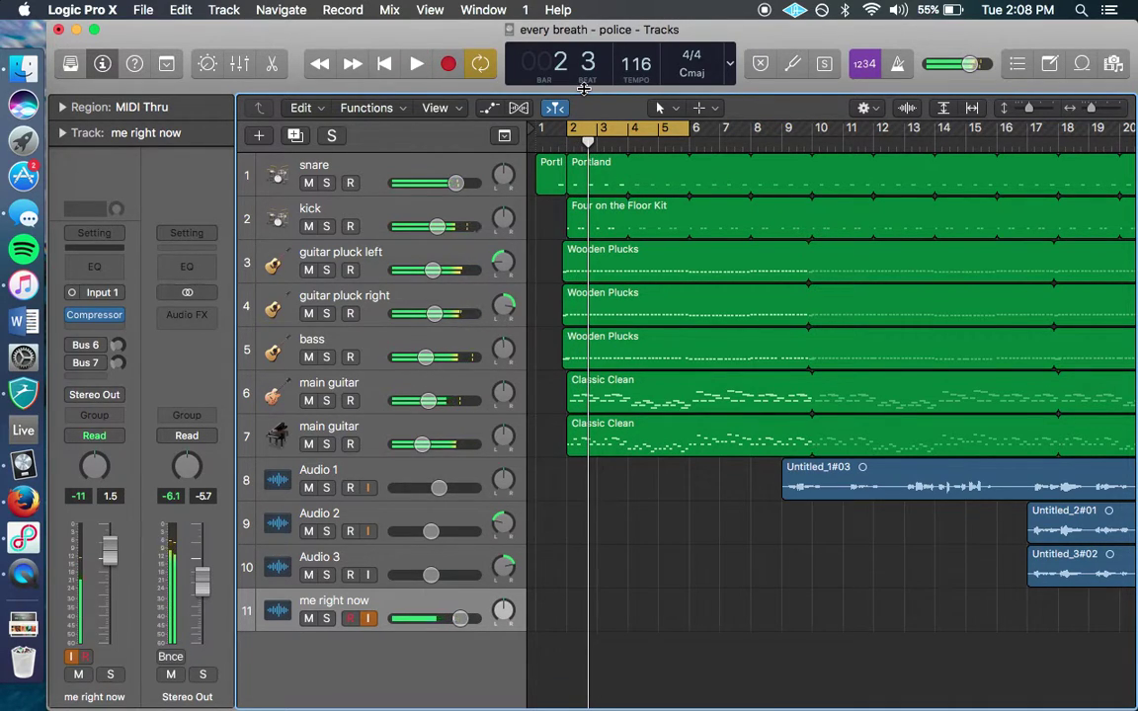
key(comma)
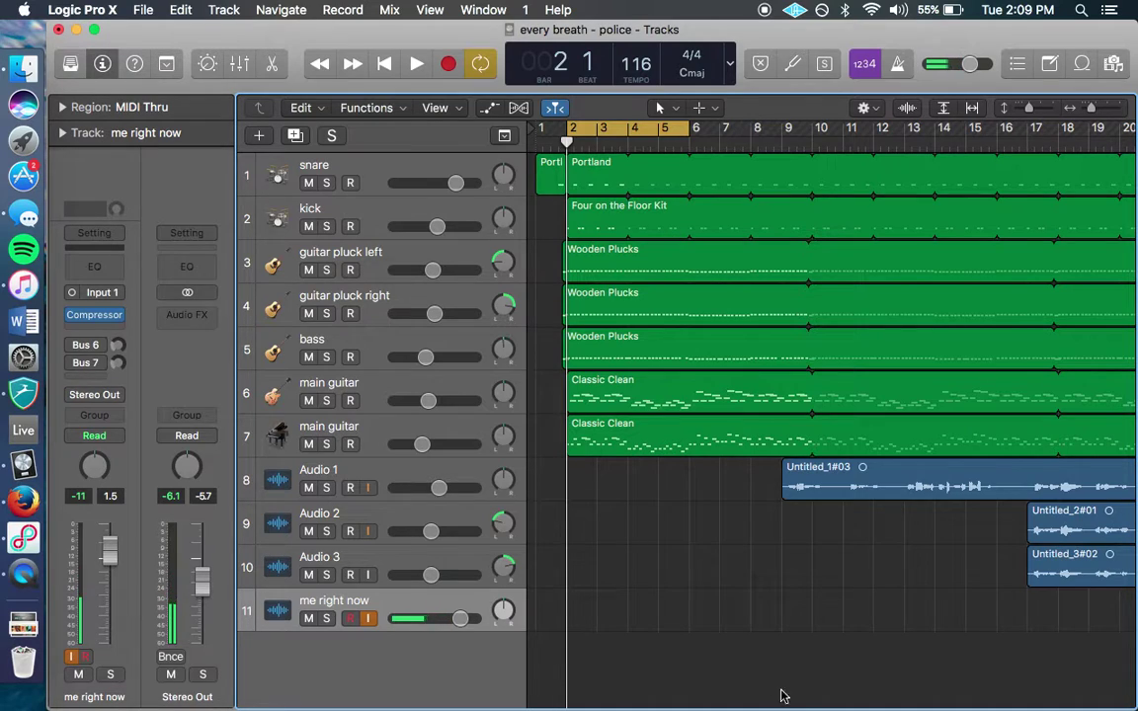
Solo the kick, me right now and snare tracks.
click(326, 226)
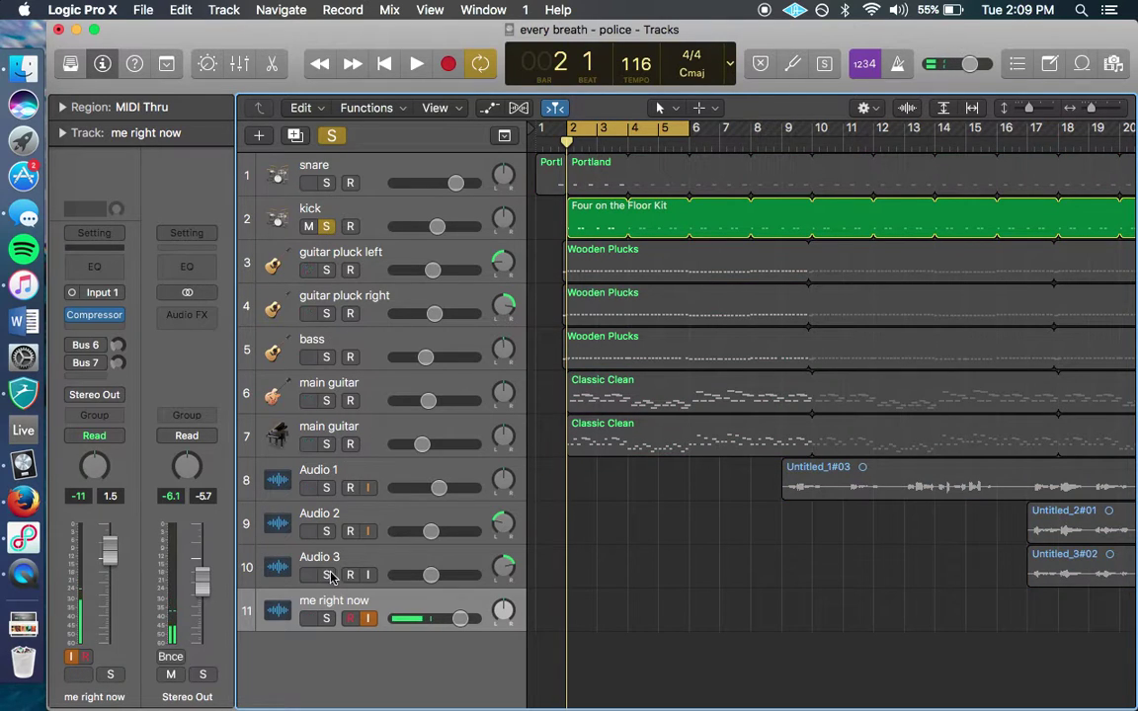
key(s)
click(326, 182)
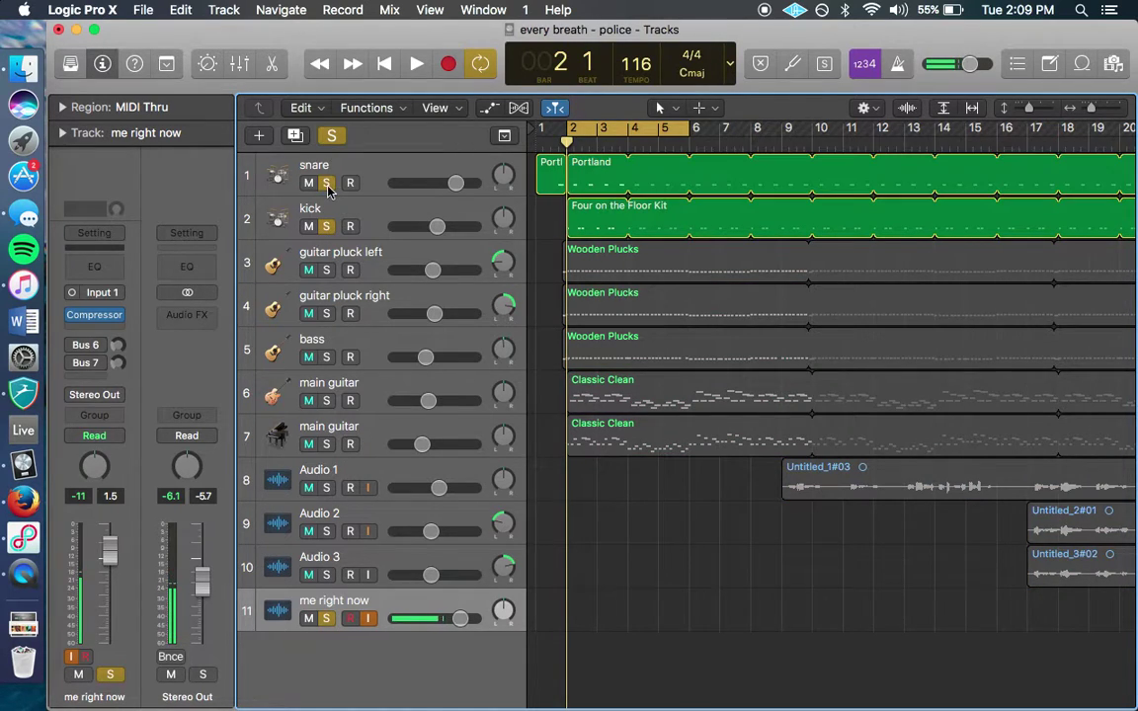
scroll(697, 509, up, 1)
scroll(696, 509, down, 1)
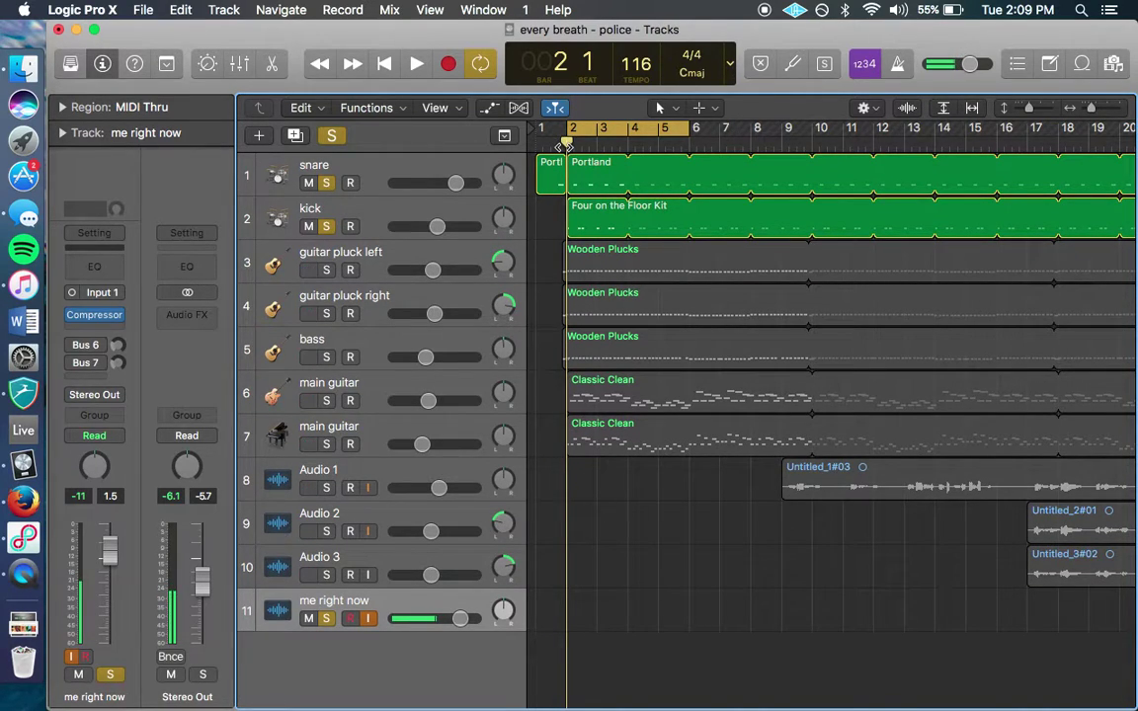
Play the soloed snare and kick once through the cycle range at a higher system volume.
key(space)
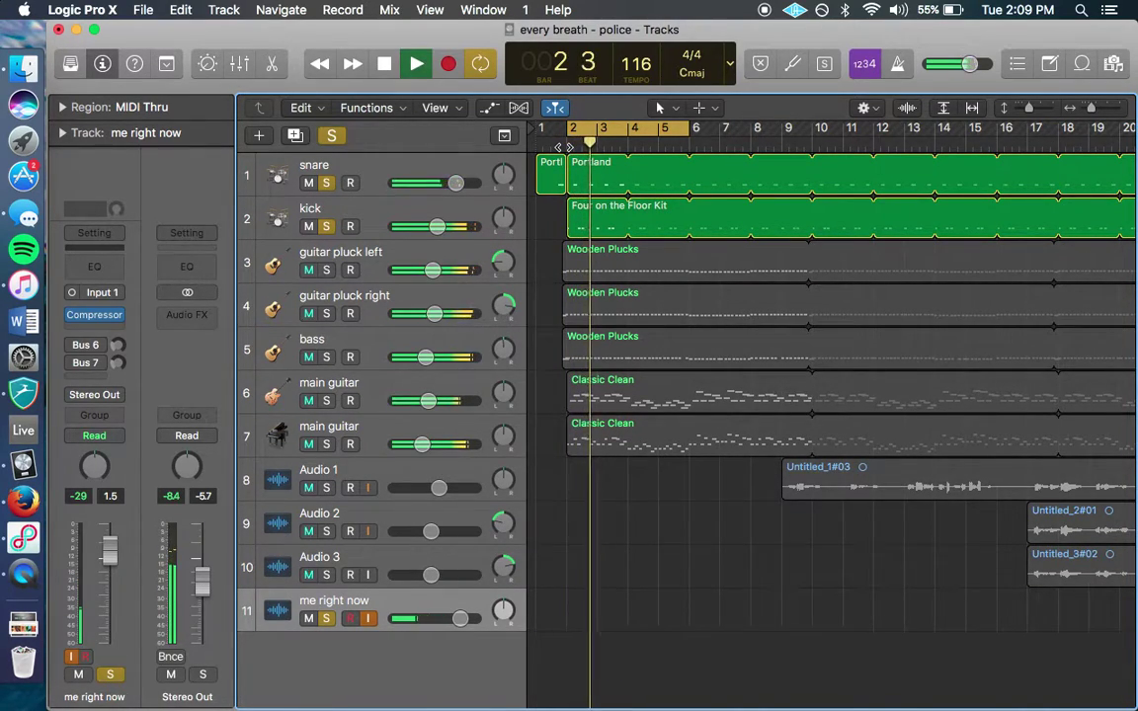
key(XF86AudioRaiseVolume)
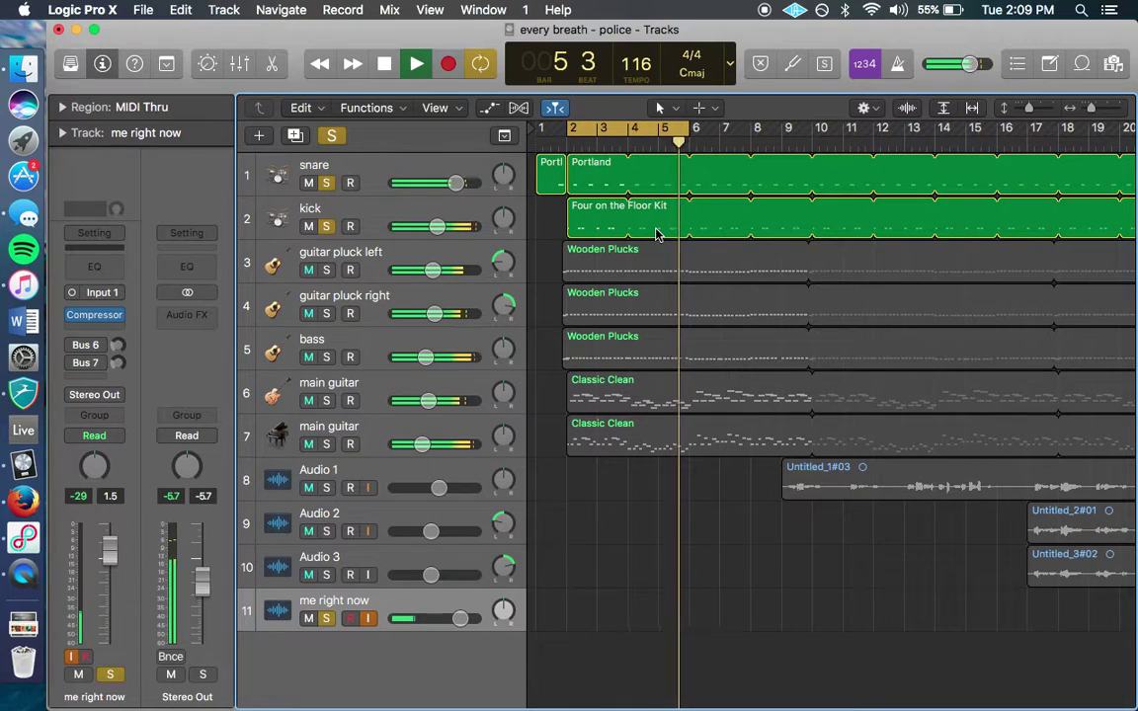
key(space)
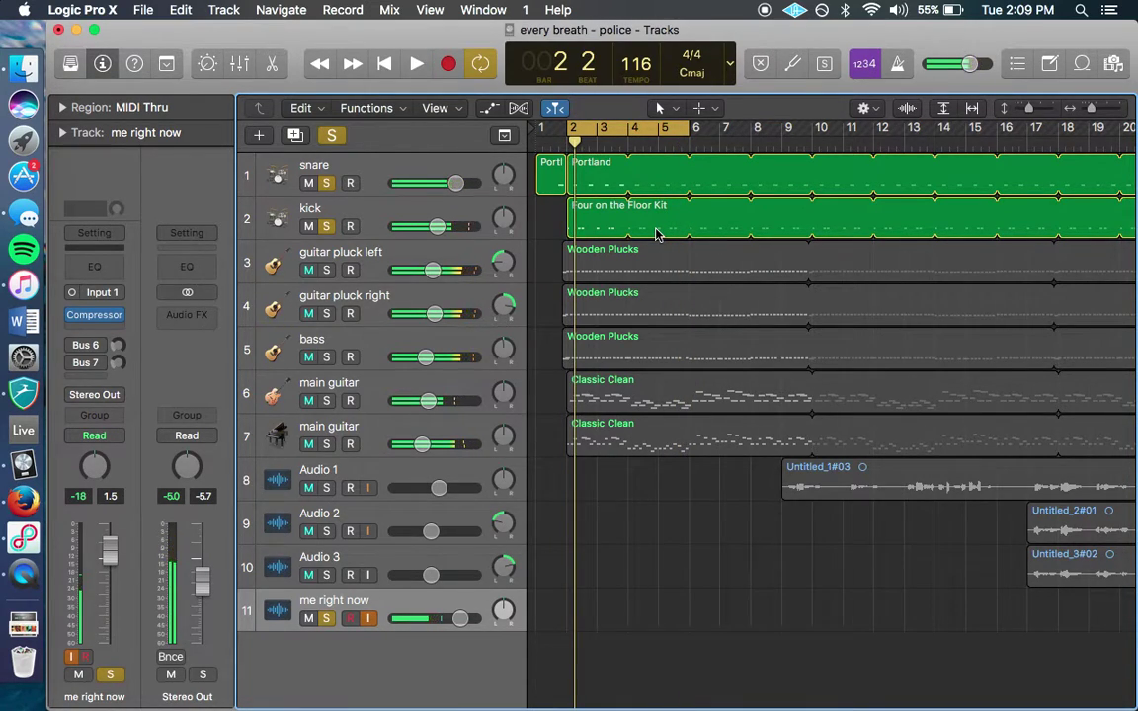
Record-enable the me right now track and make the snare the selected track.
click(383, 193)
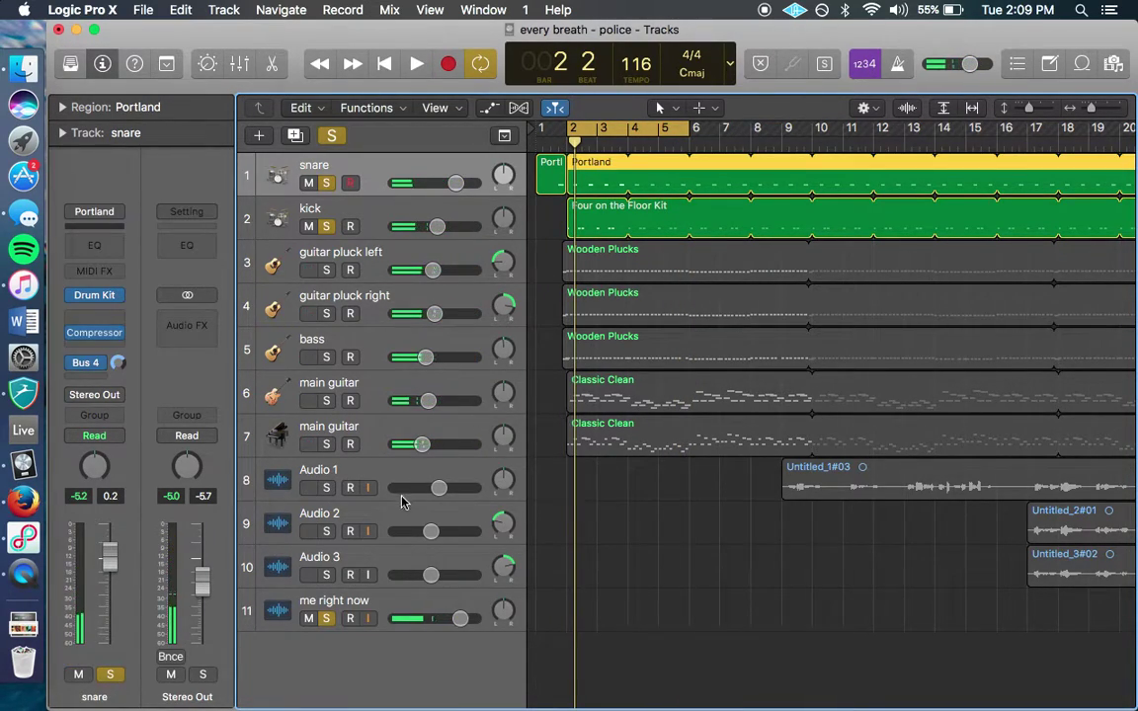
click(375, 628)
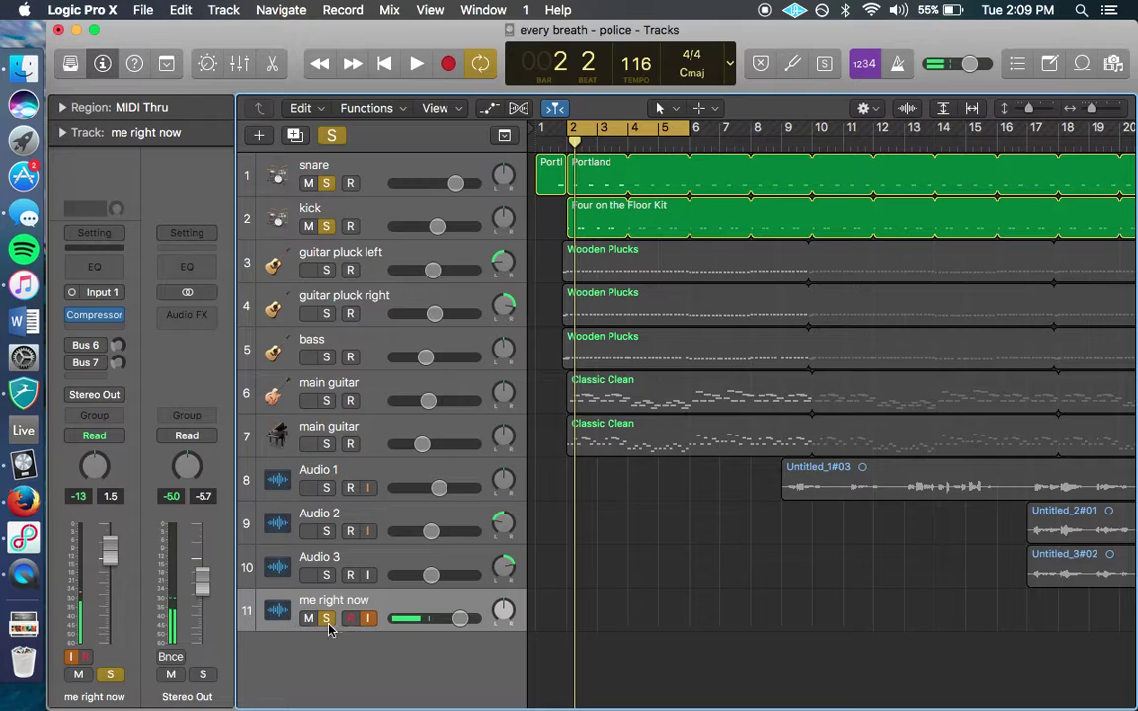
click(385, 168)
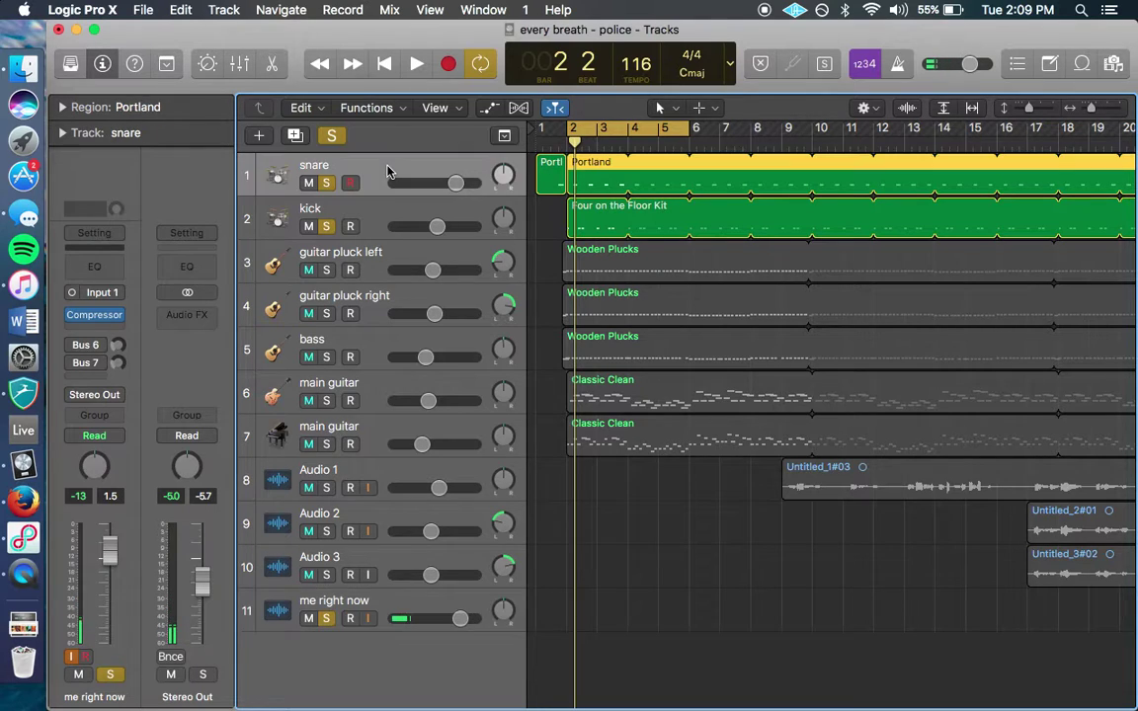
click(362, 613)
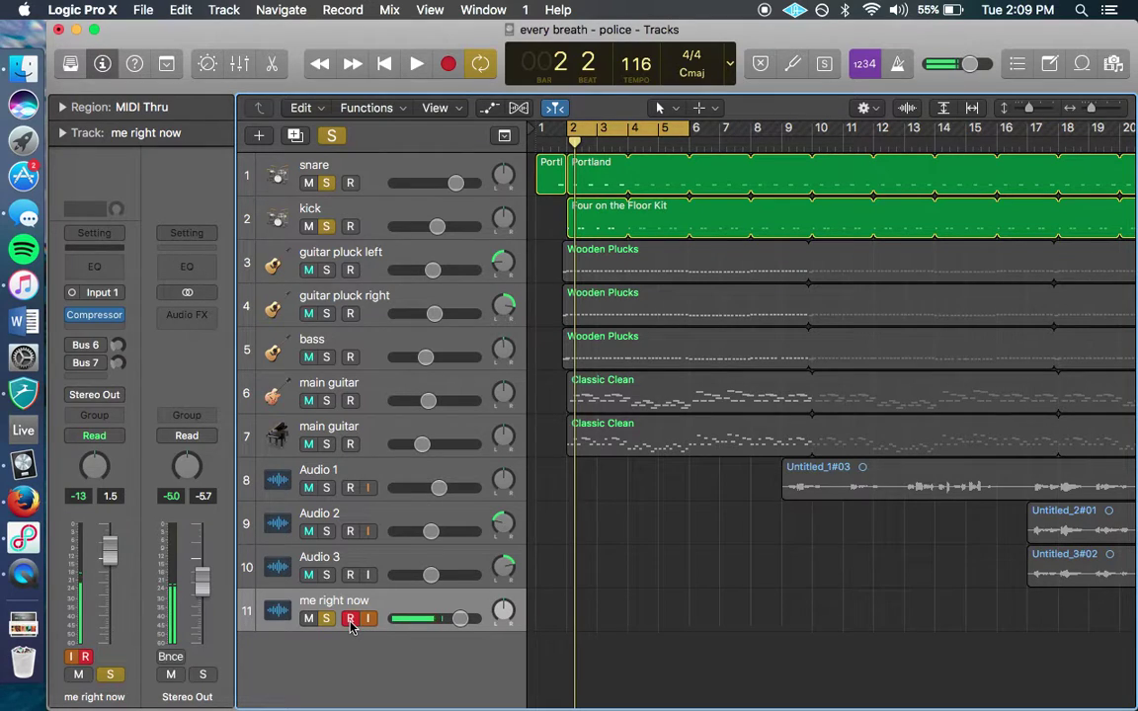
click(362, 165)
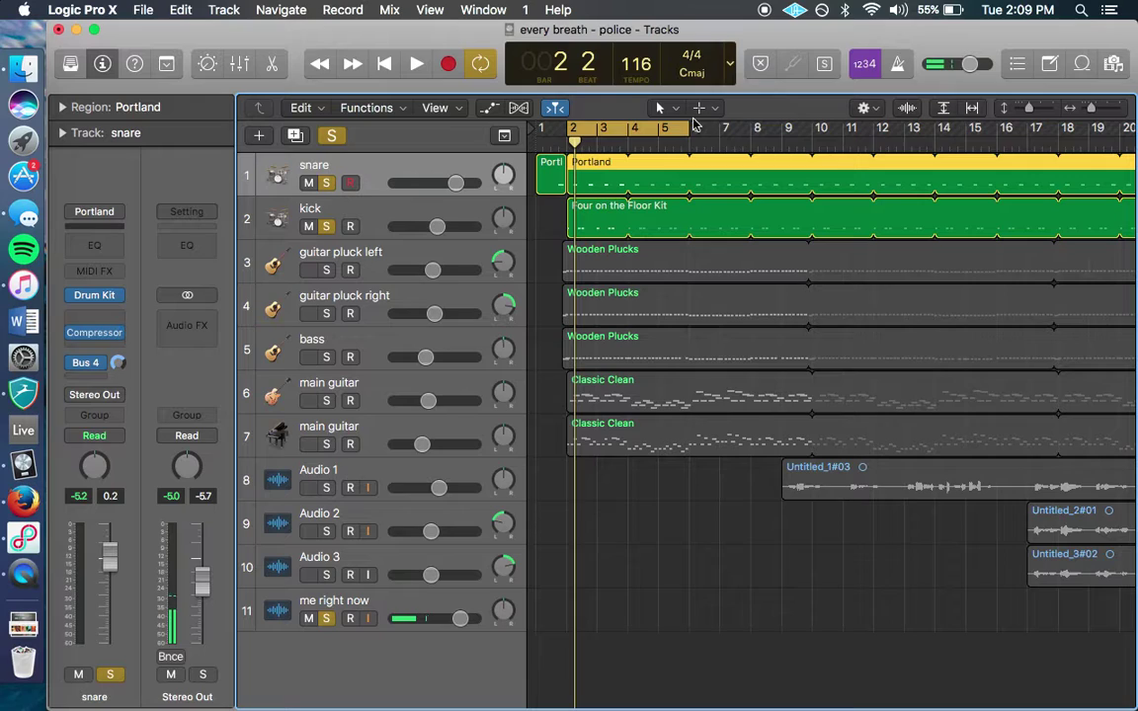
Unsolo the kick and play the snare alone from bar 2.
key(comma)
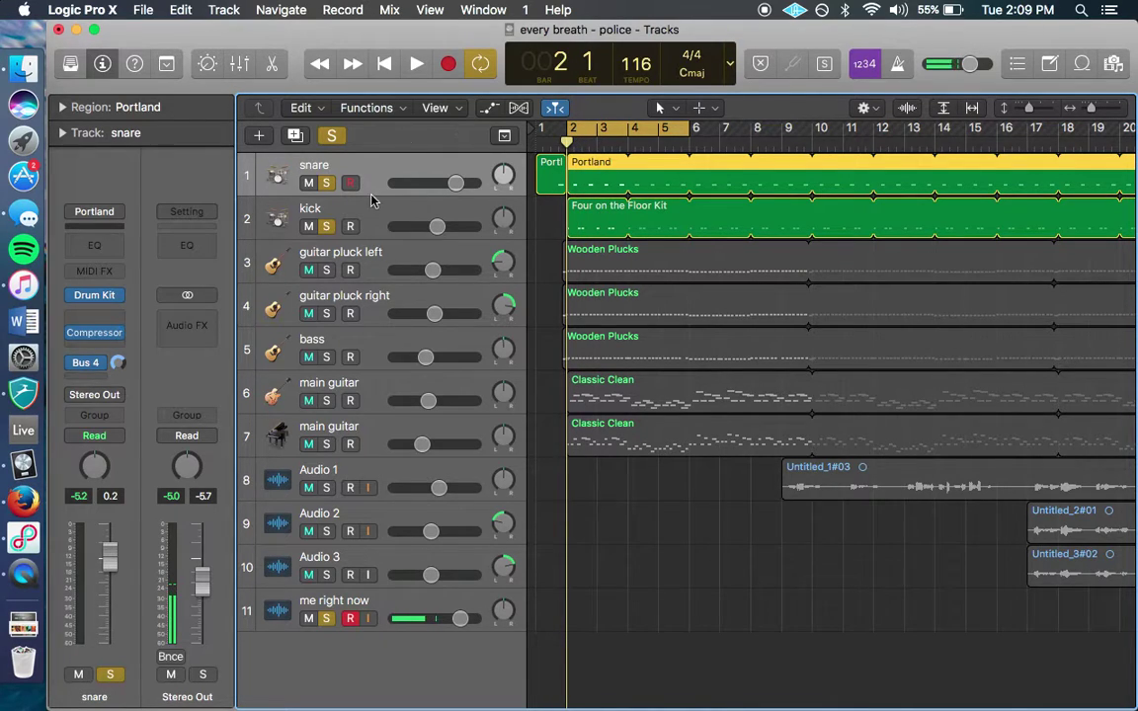
click(326, 226)
key(space)
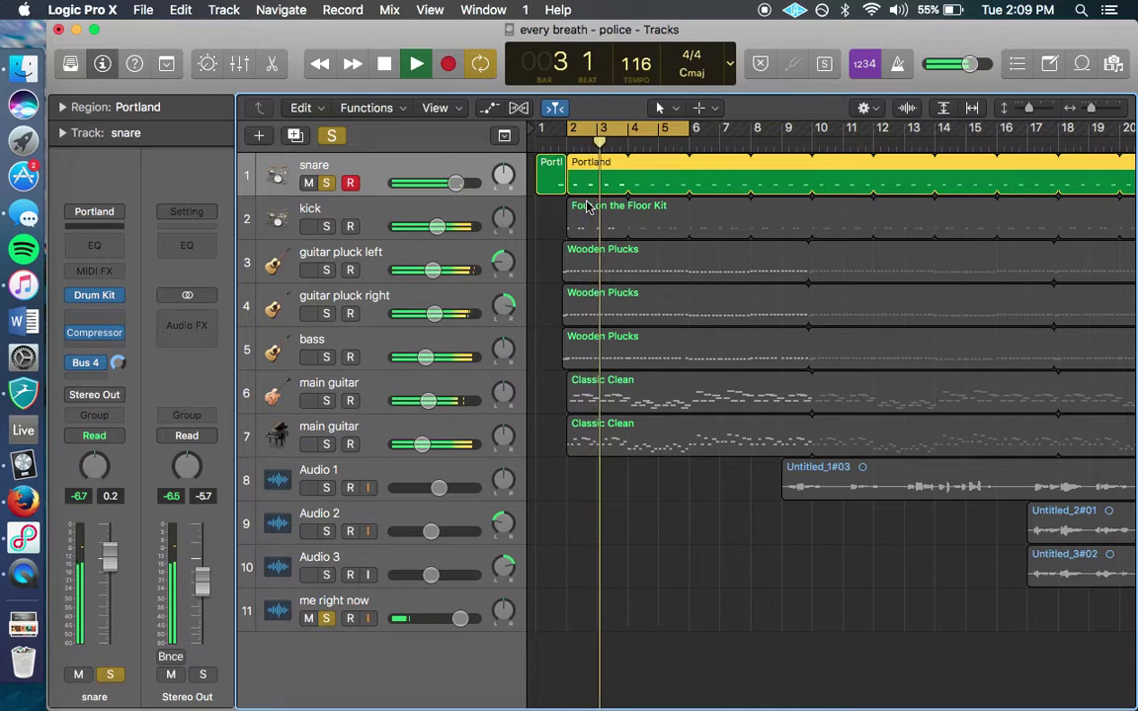
key(space)
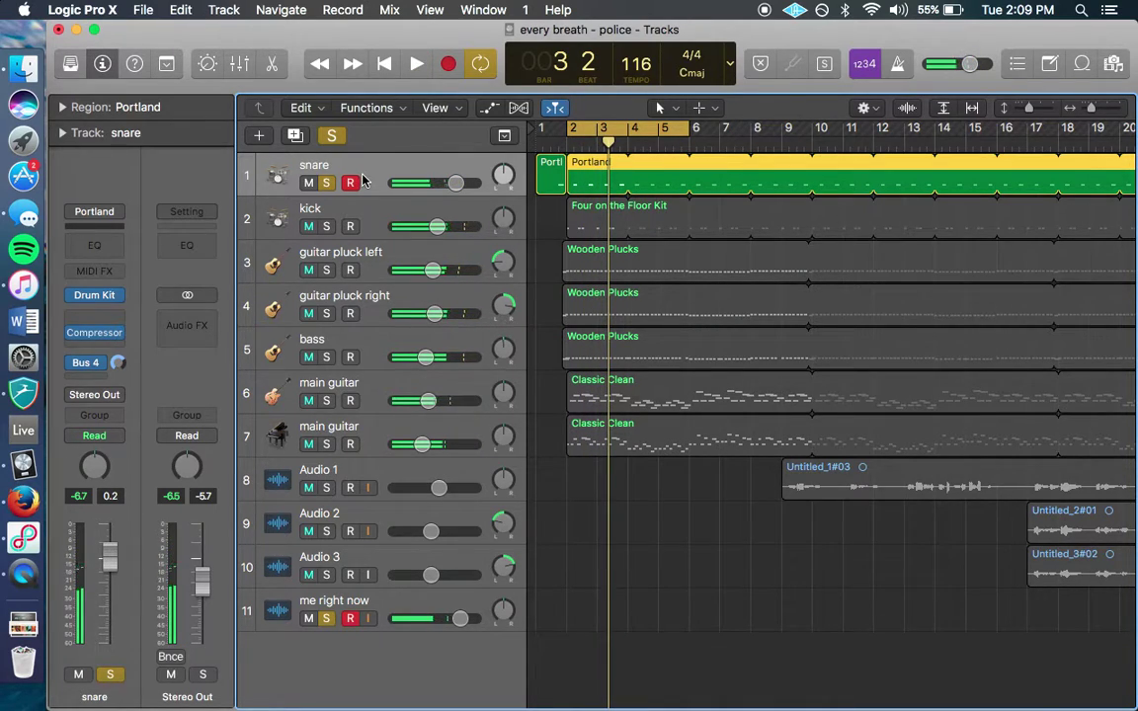
Insert a stereo Channel EQ on the snare track and turn on its analyzer.
click(100, 316)
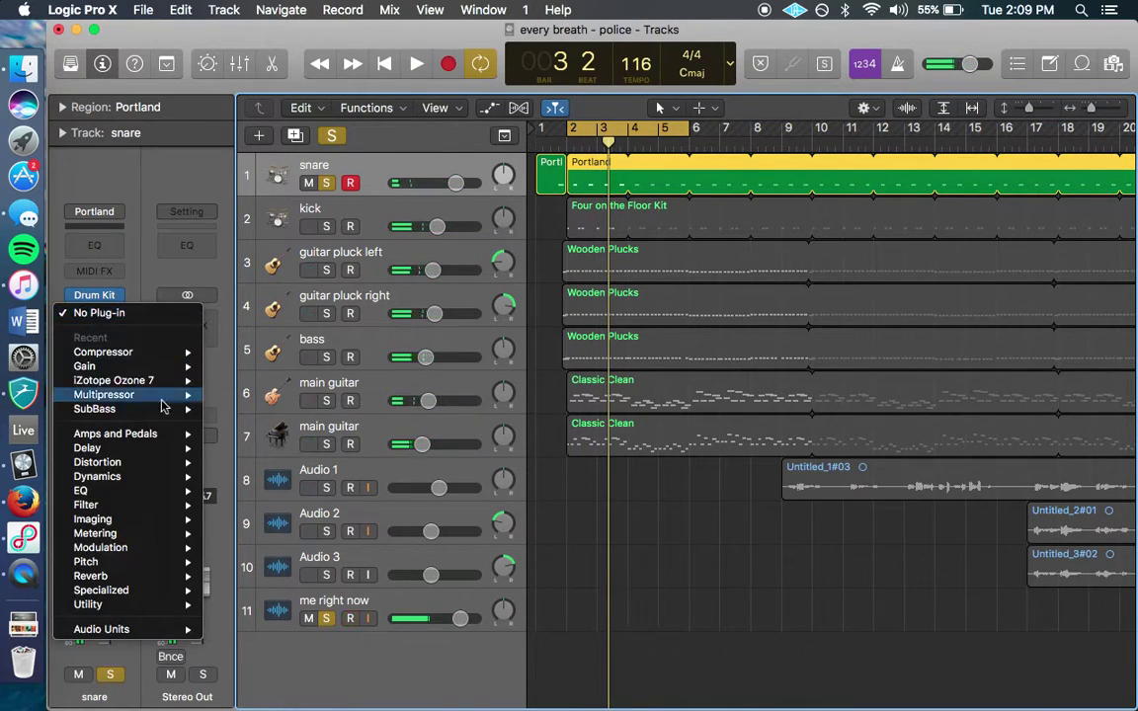
mouse_move(178, 490)
mouse_move(293, 490)
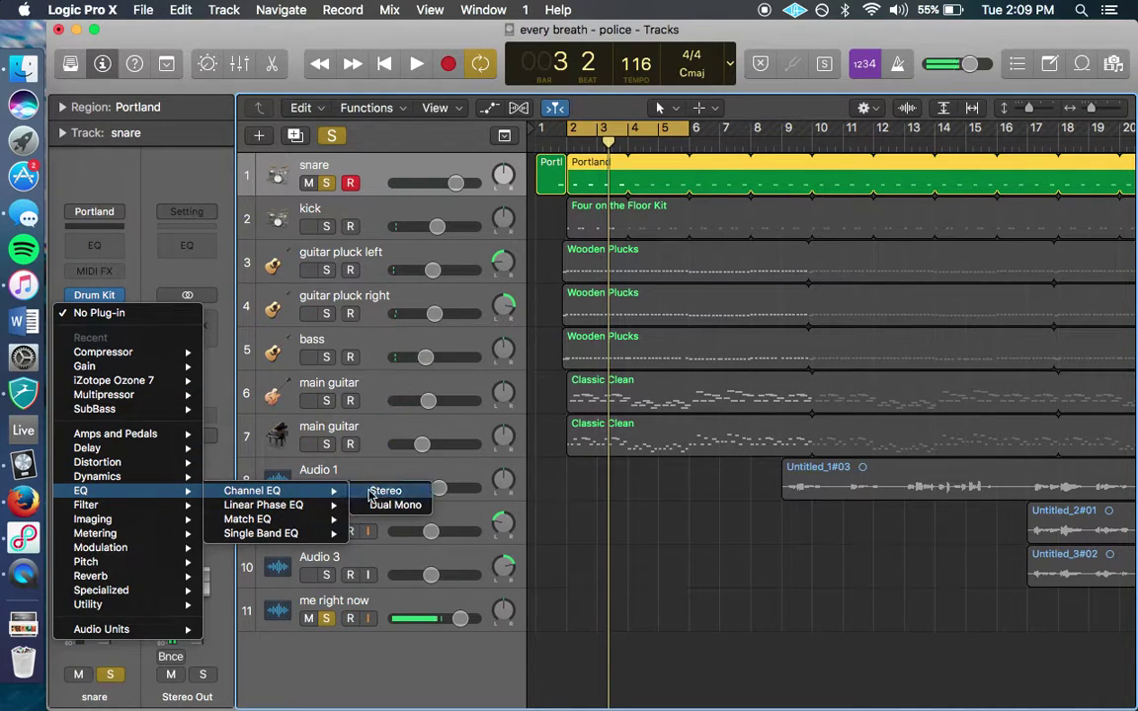
click(381, 491)
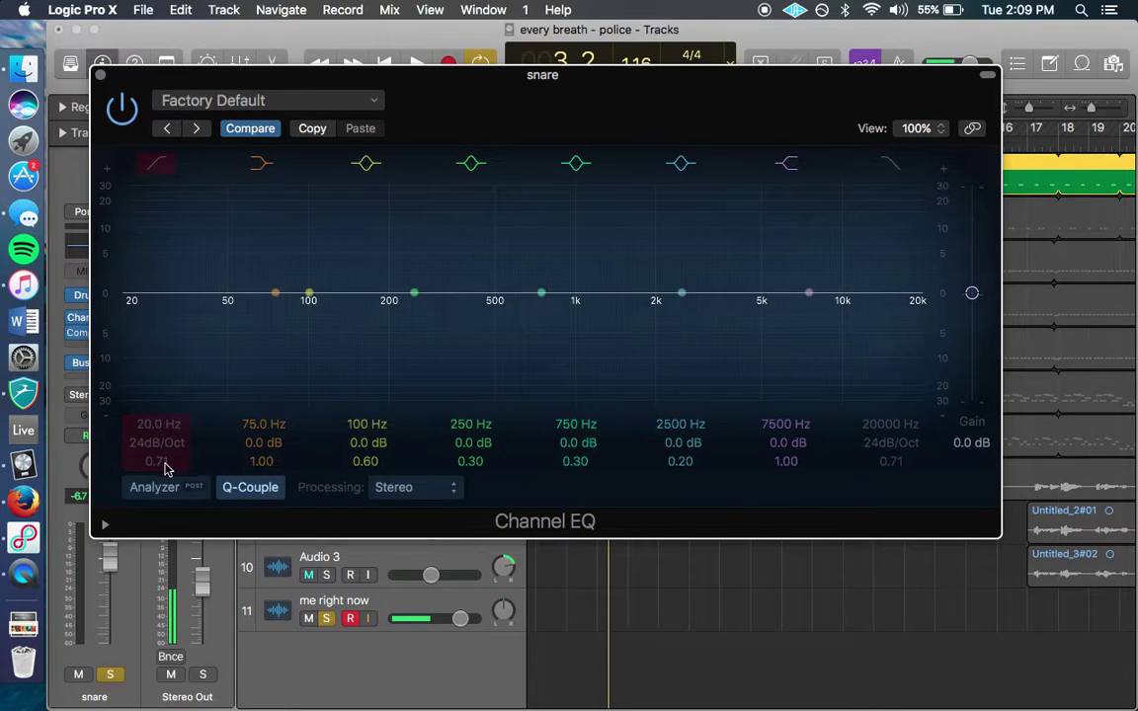
click(164, 485)
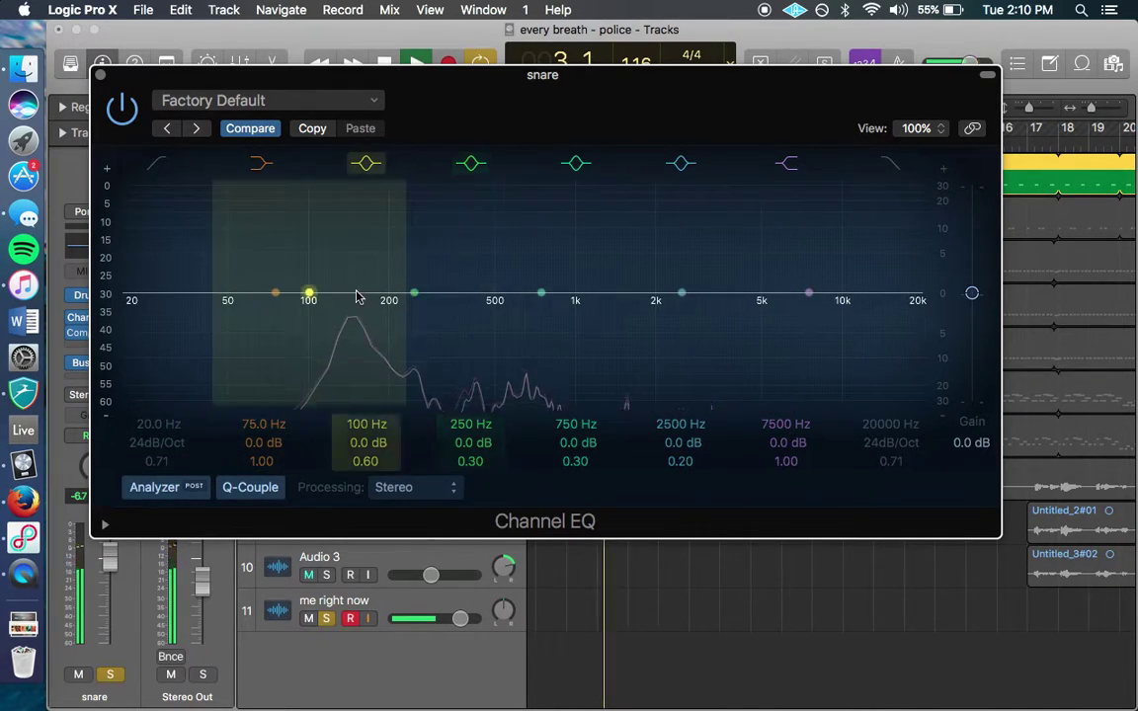
During playback, shape the snare EQ's 100 Hz band into a narrow cut at 142 Hz, -1.5 dB, with a Q of 15.
drag(313, 315, 357, 229)
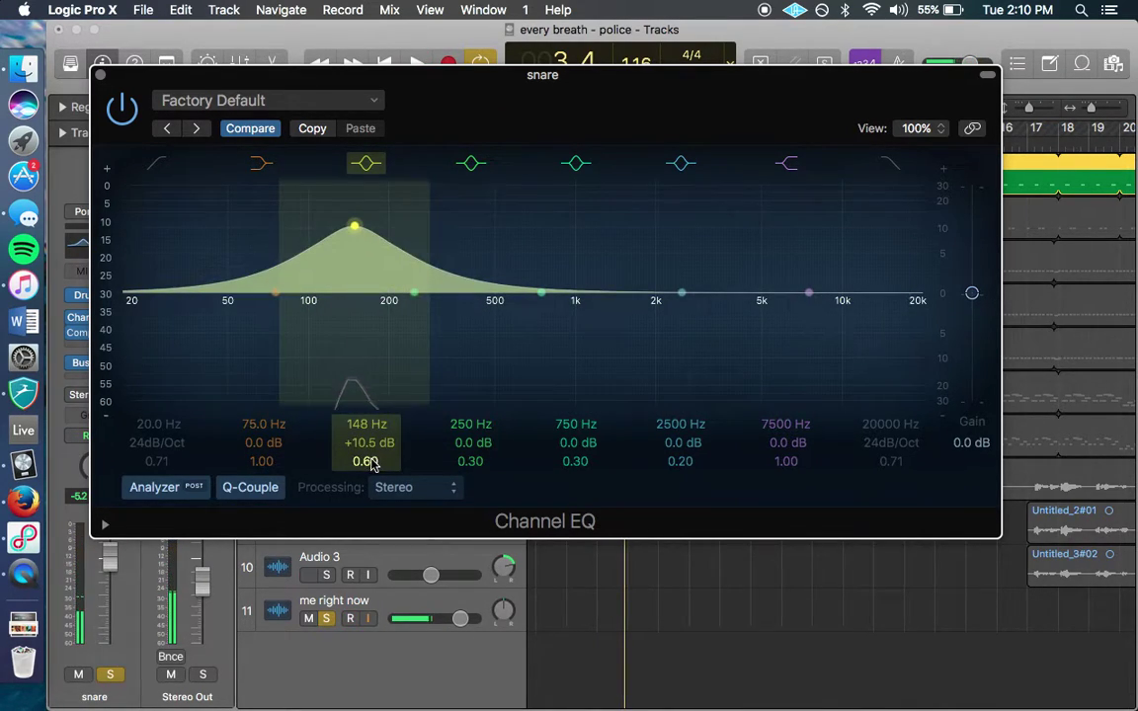
drag(371, 464, 371, 424)
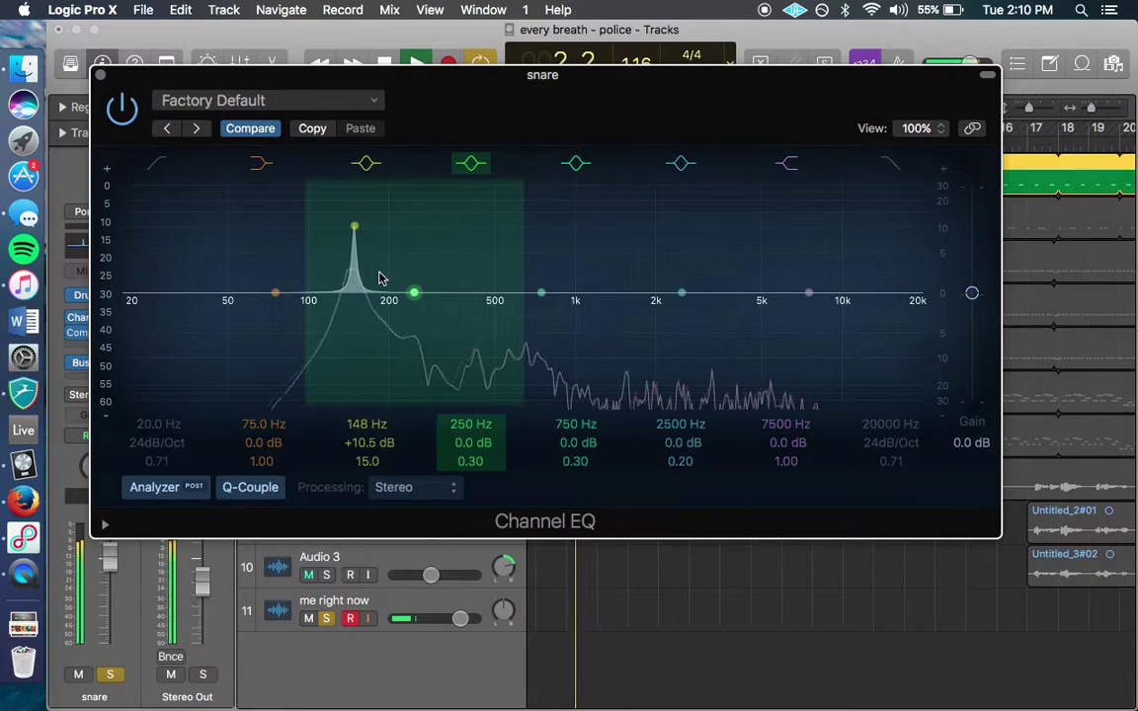
drag(356, 225, 355, 279)
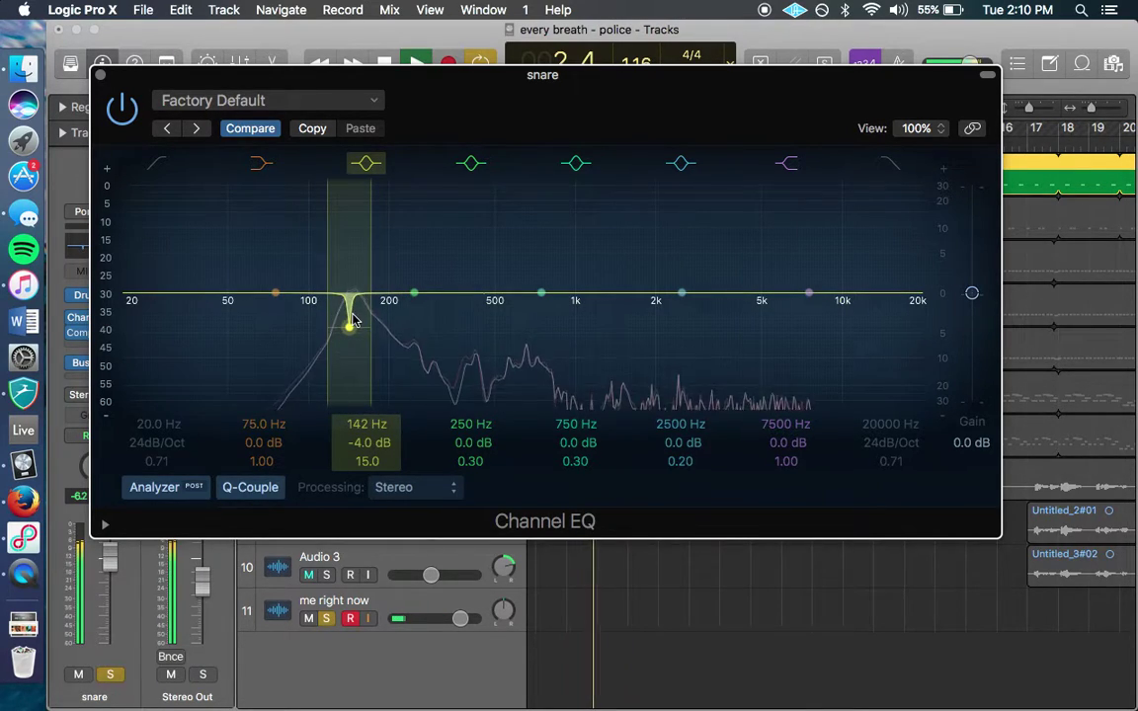
mouse_move(352, 329)
mouse_down()
mouse_move(350, 303)
mouse_move(354, 318)
mouse_up()
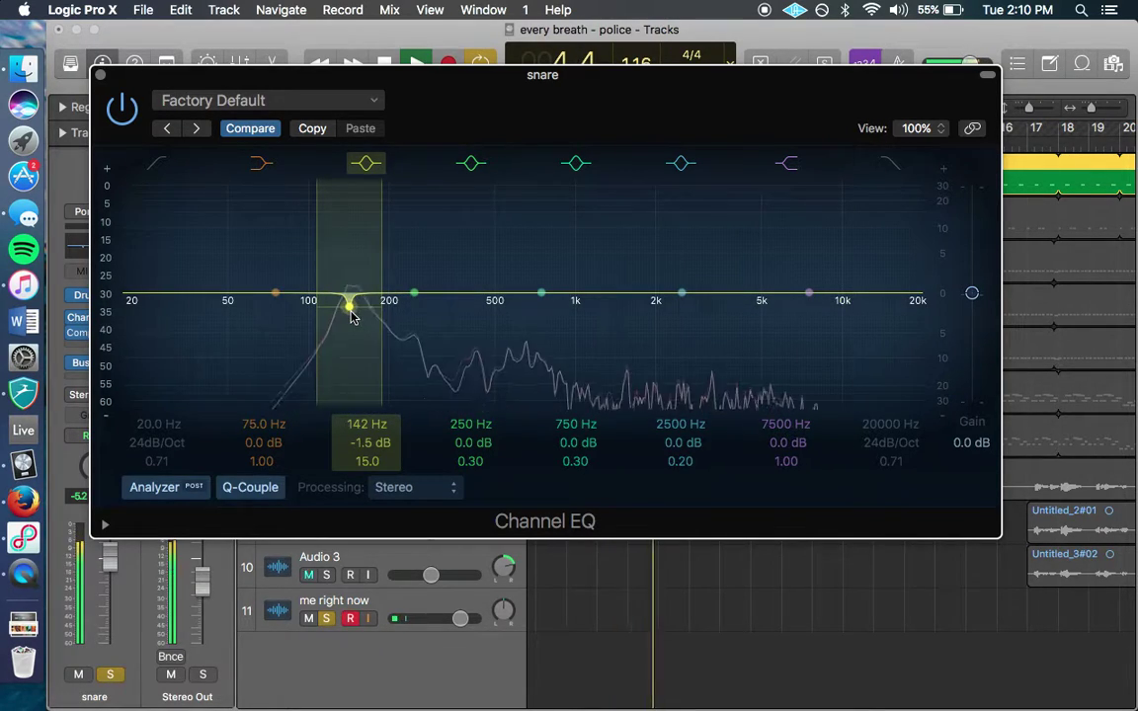
Shape the snare EQ's 750 Hz band into a boost at 600 Hz, +3.0 dB, with a Q of 2.30 during playback.
drag(542, 300, 540, 291)
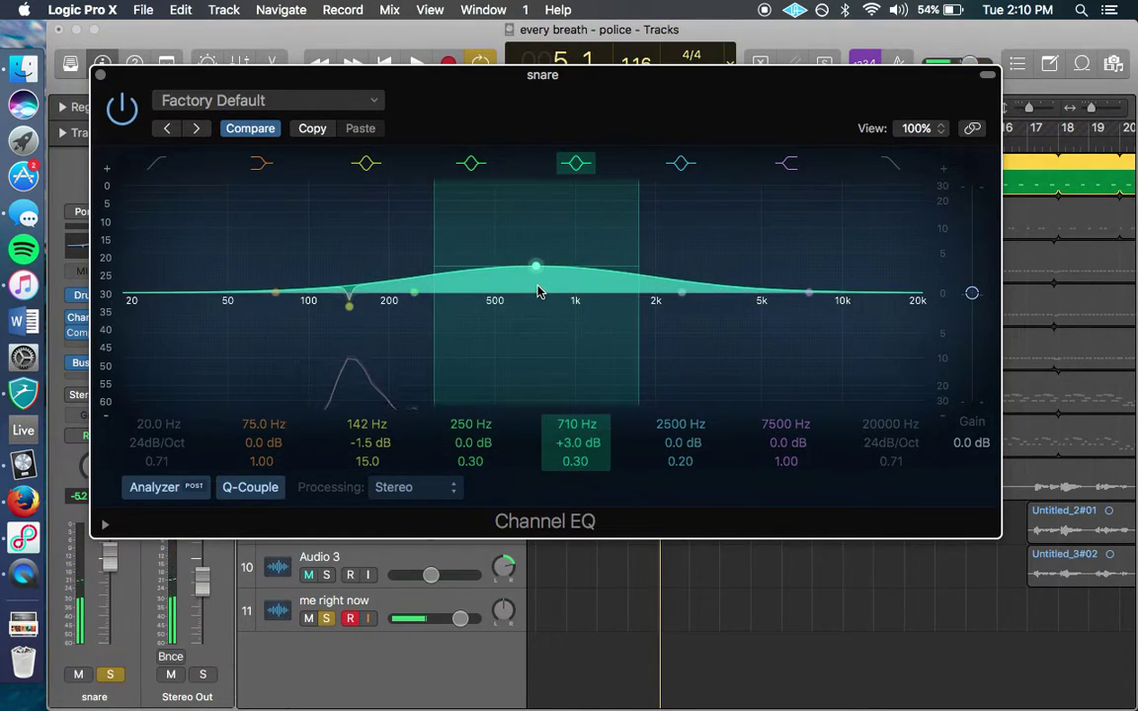
scroll(578, 461, up, 15)
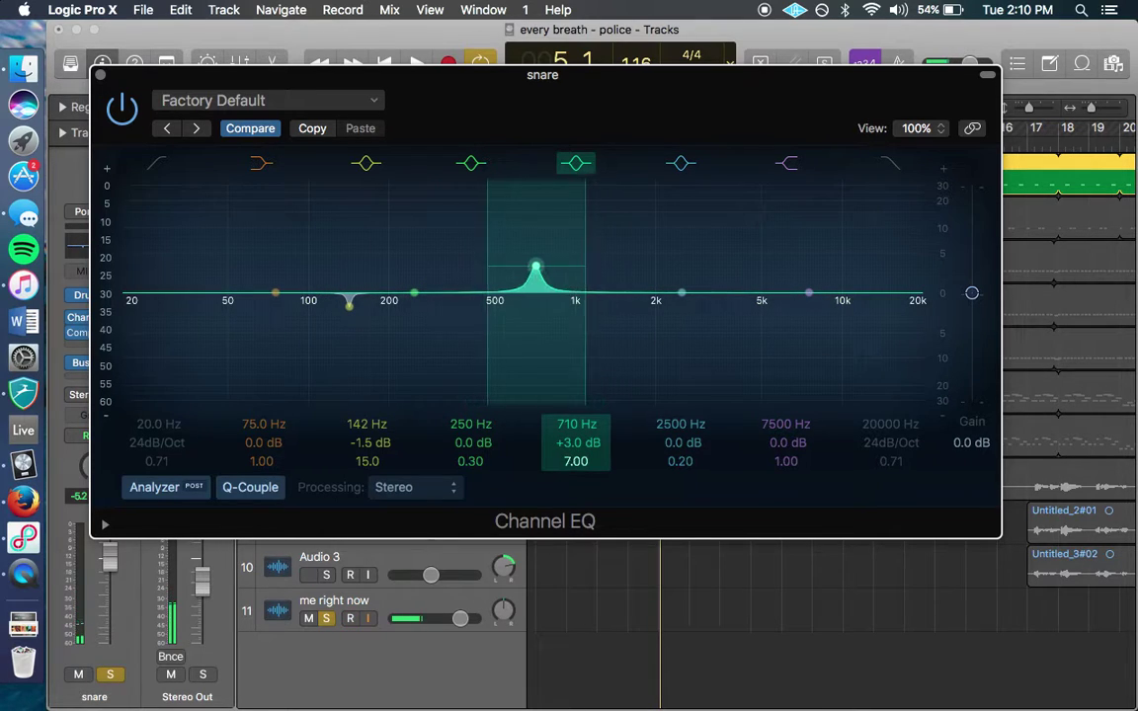
key(space)
mouse_move(534, 267)
mouse_down()
mouse_move(471, 264)
mouse_move(467, 187)
mouse_move(522, 199)
mouse_move(533, 235)
mouse_move(517, 267)
mouse_up()
drag(571, 464, 549, 411)
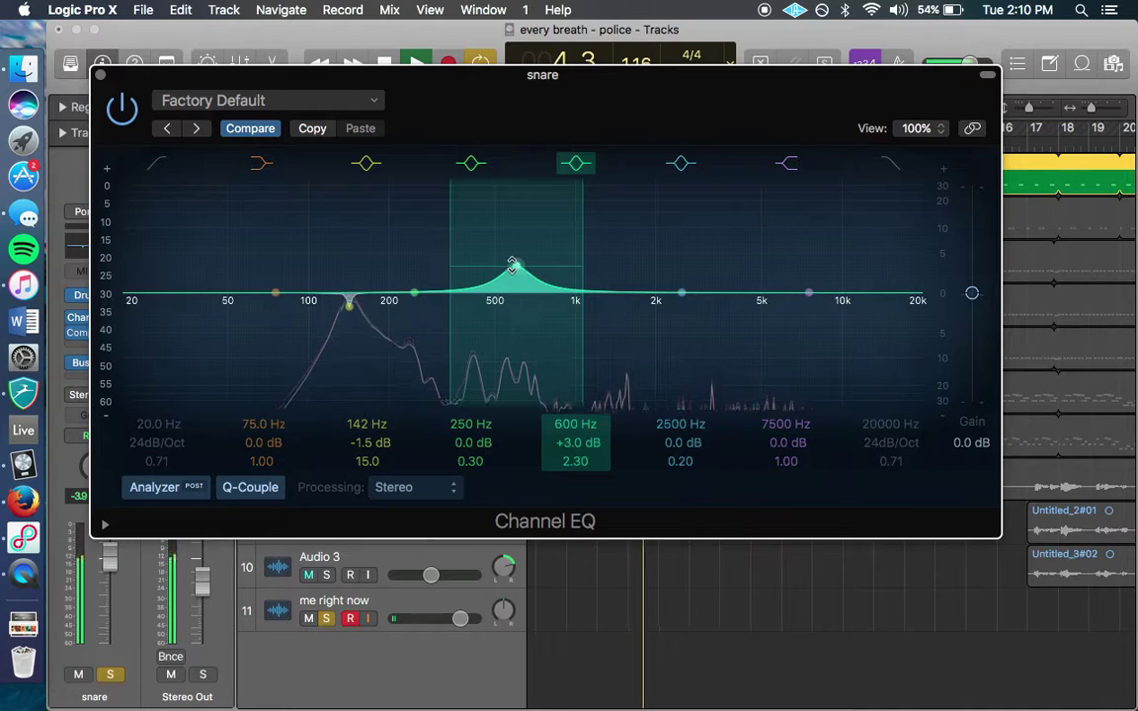
Compare the snare with the Channel EQ bypassed and active, and move the 2500 Hz band to 255 Hz at +1.0 dB.
click(122, 108)
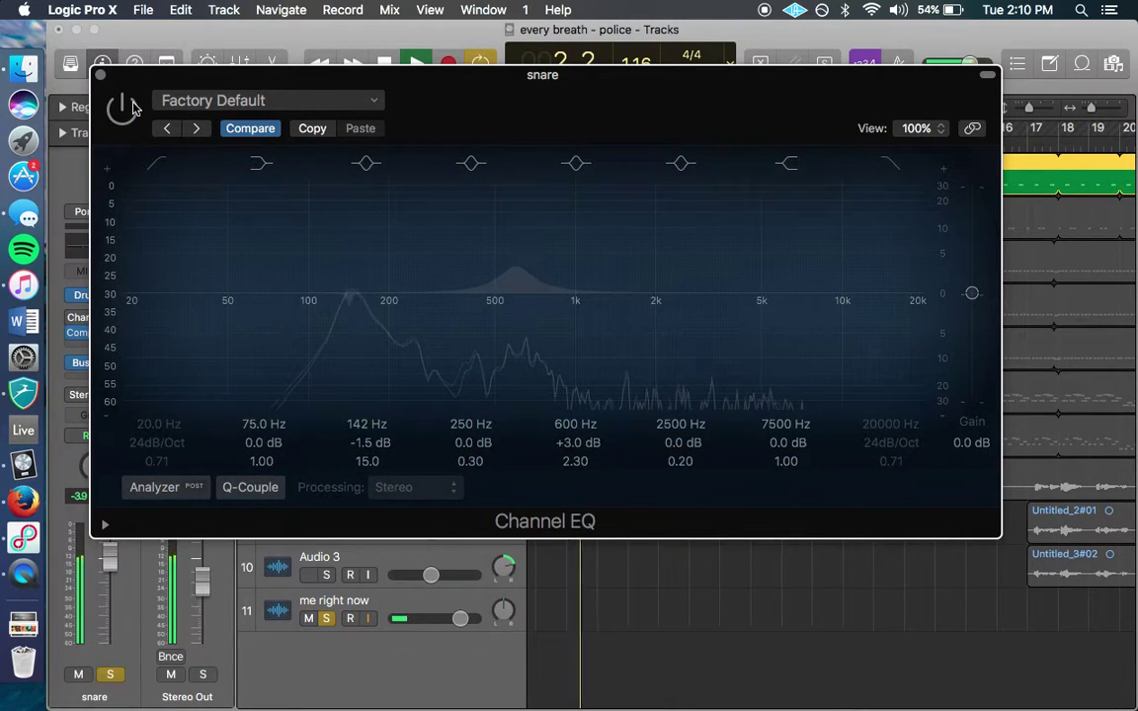
click(132, 108)
drag(702, 303, 415, 299)
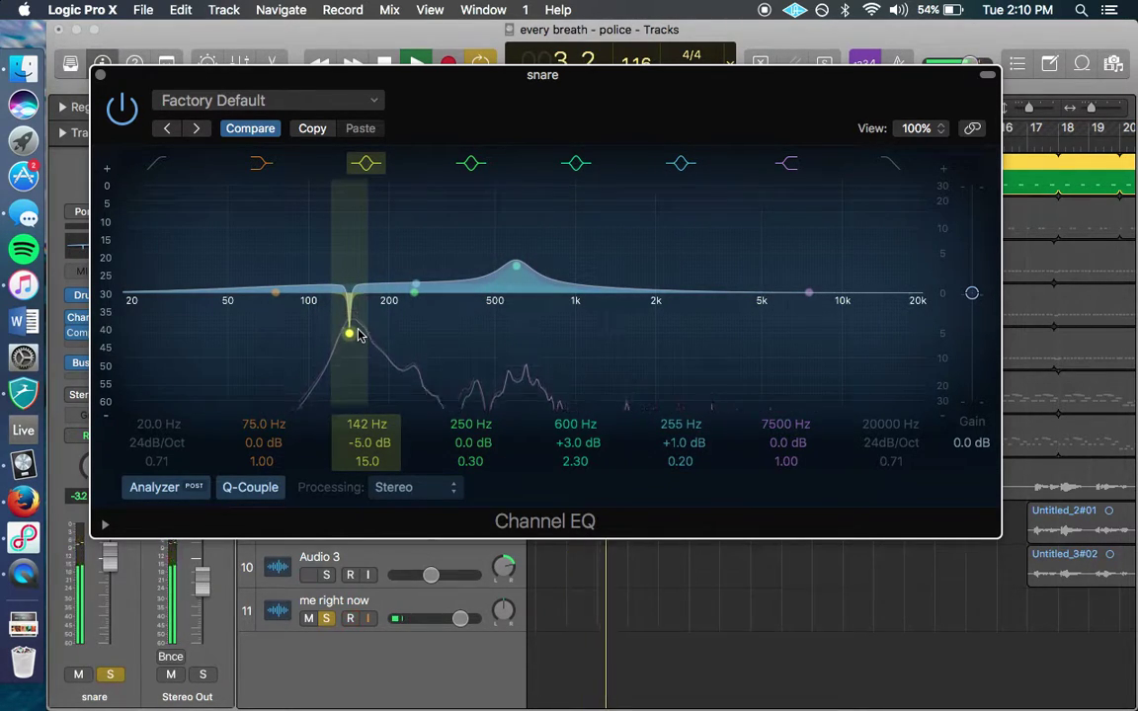
Compare the snare with its Channel EQ bypassed and active, and close the EQ.
click(123, 107)
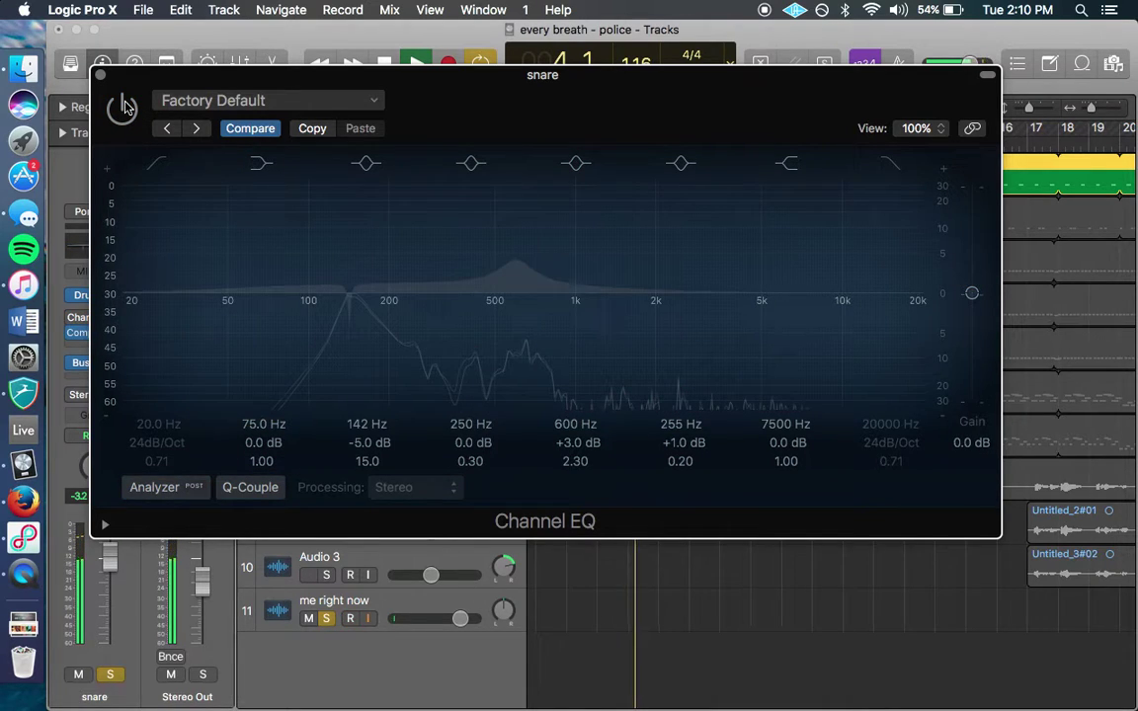
click(122, 108)
click(99, 75)
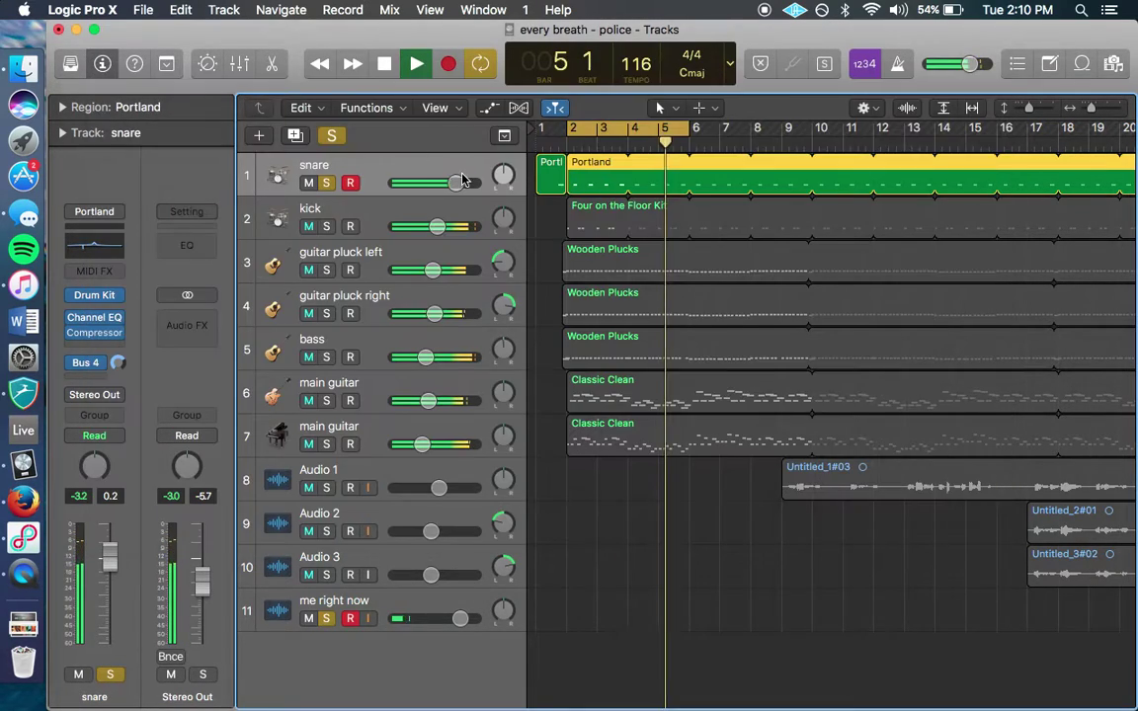
Solo the kick alongside the snare, stop playback, and insert a Channel EQ on the kick track.
click(328, 226)
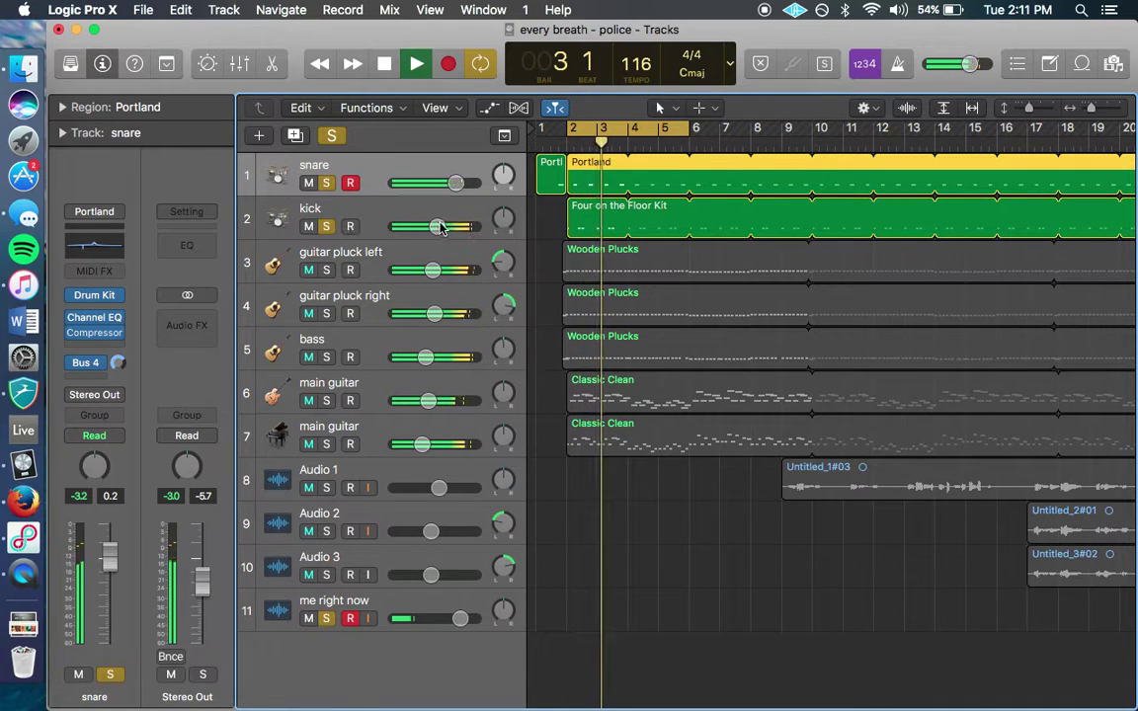
key(space)
click(365, 220)
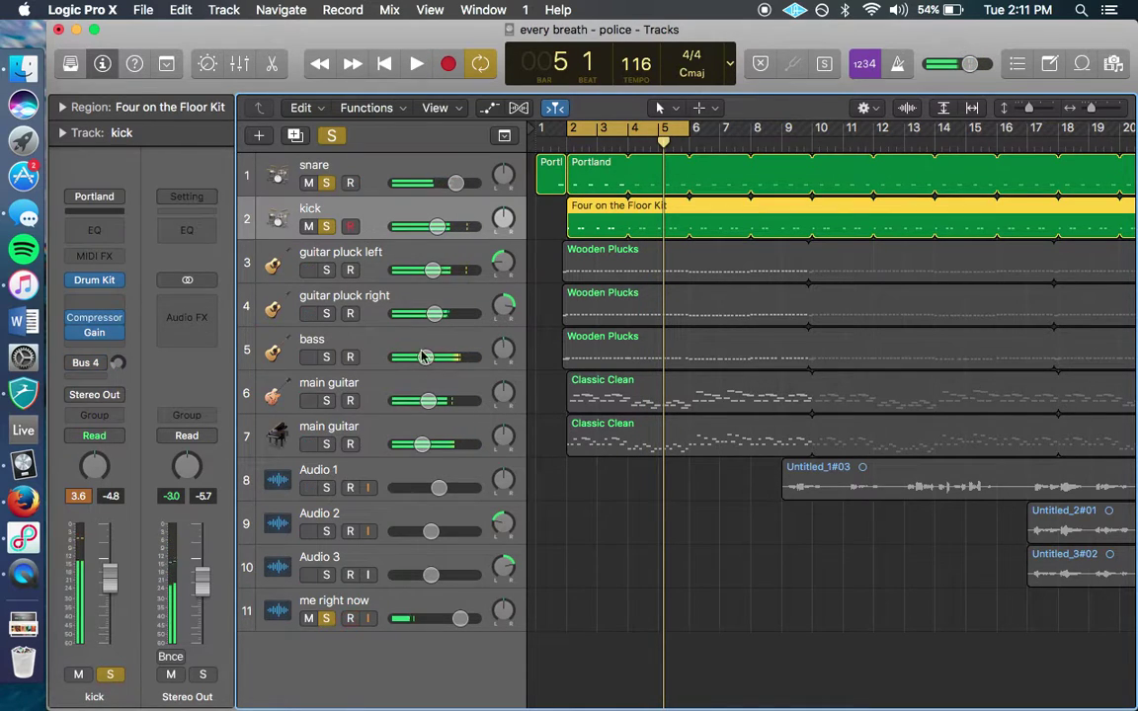
click(94, 296)
mouse_move(107, 481)
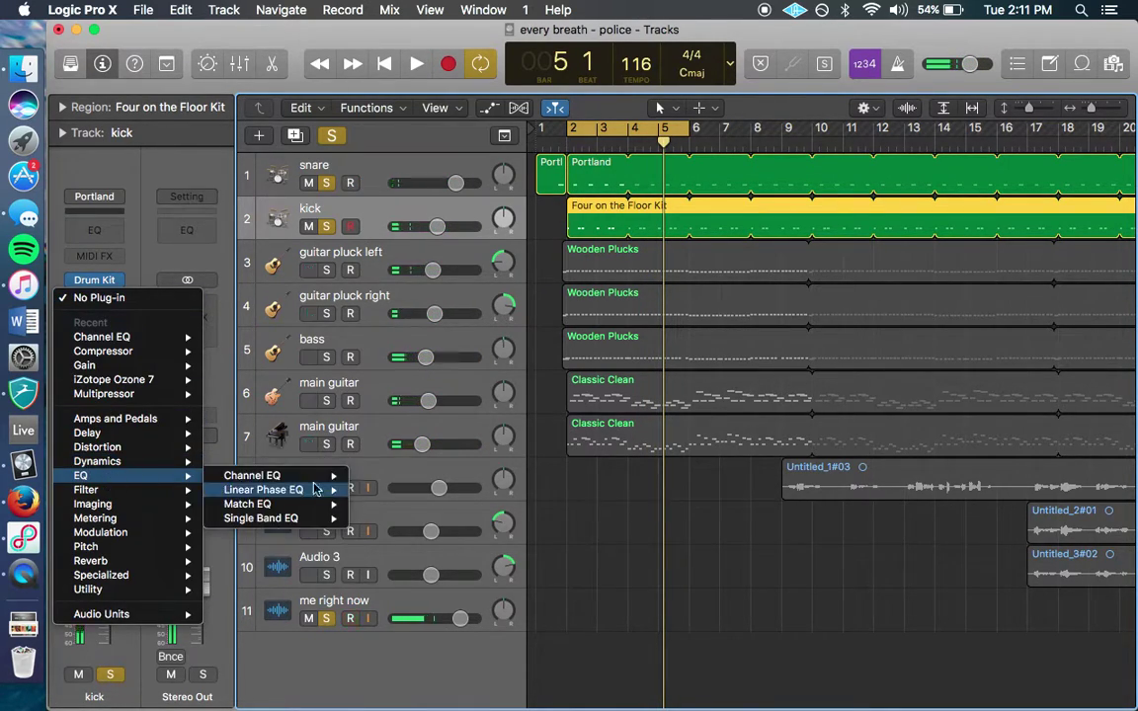
mouse_move(296, 475)
click(386, 474)
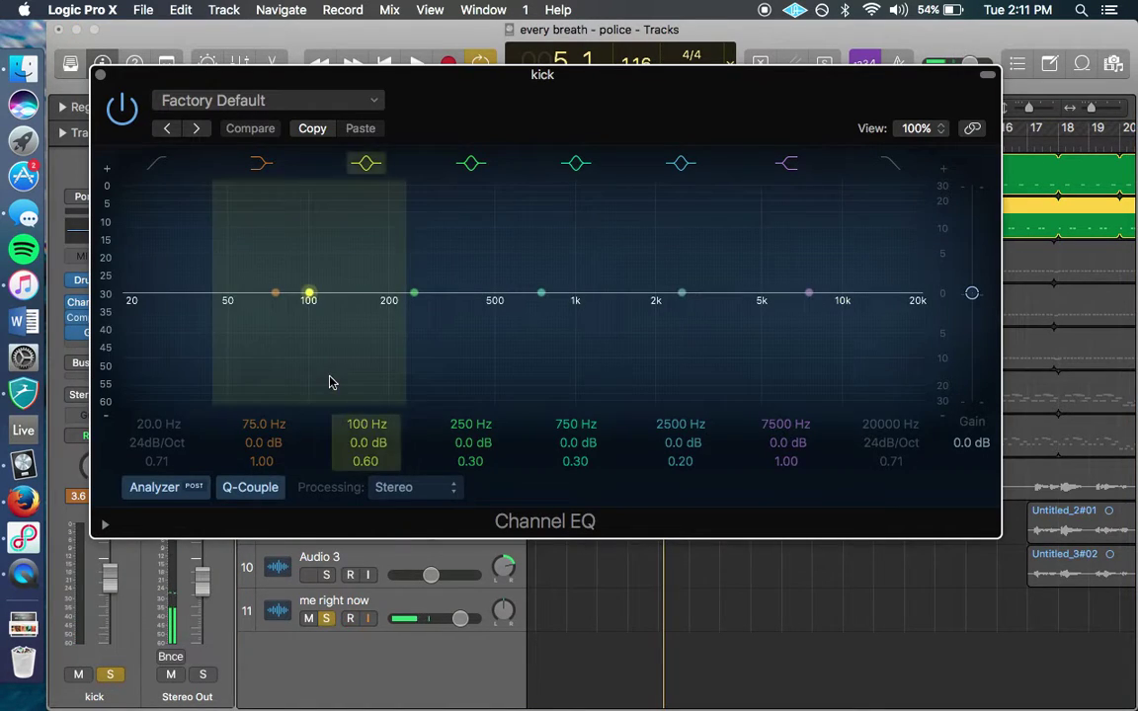
click(201, 103)
mouse_move(229, 371)
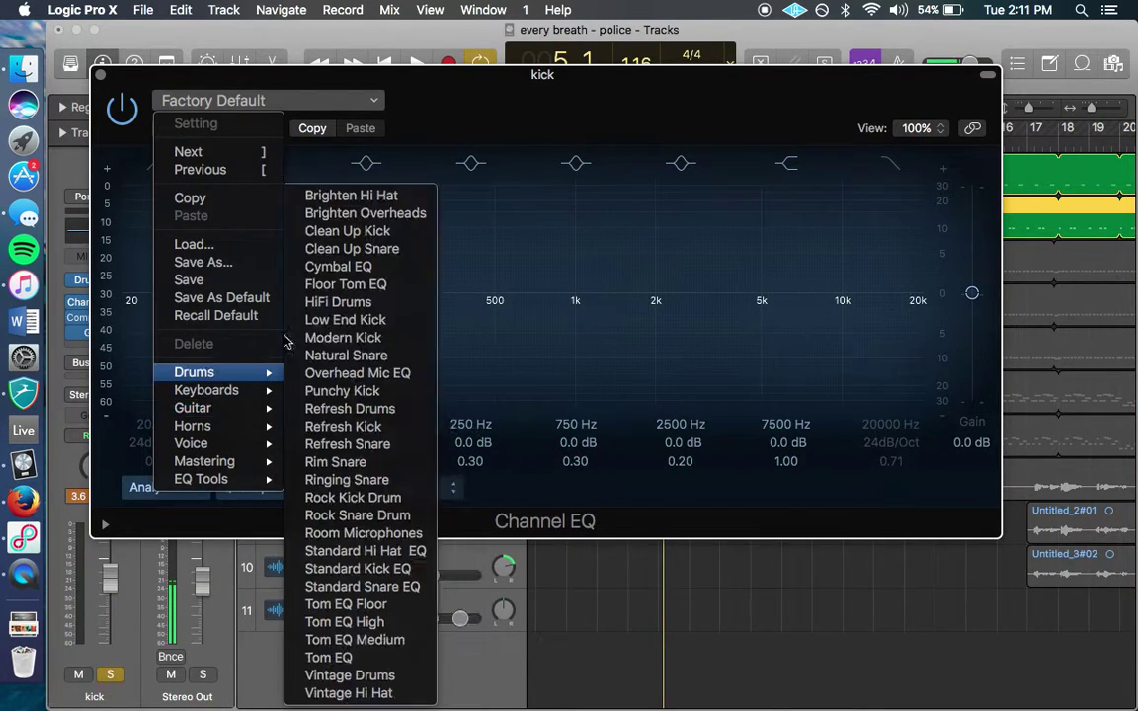
click(428, 118)
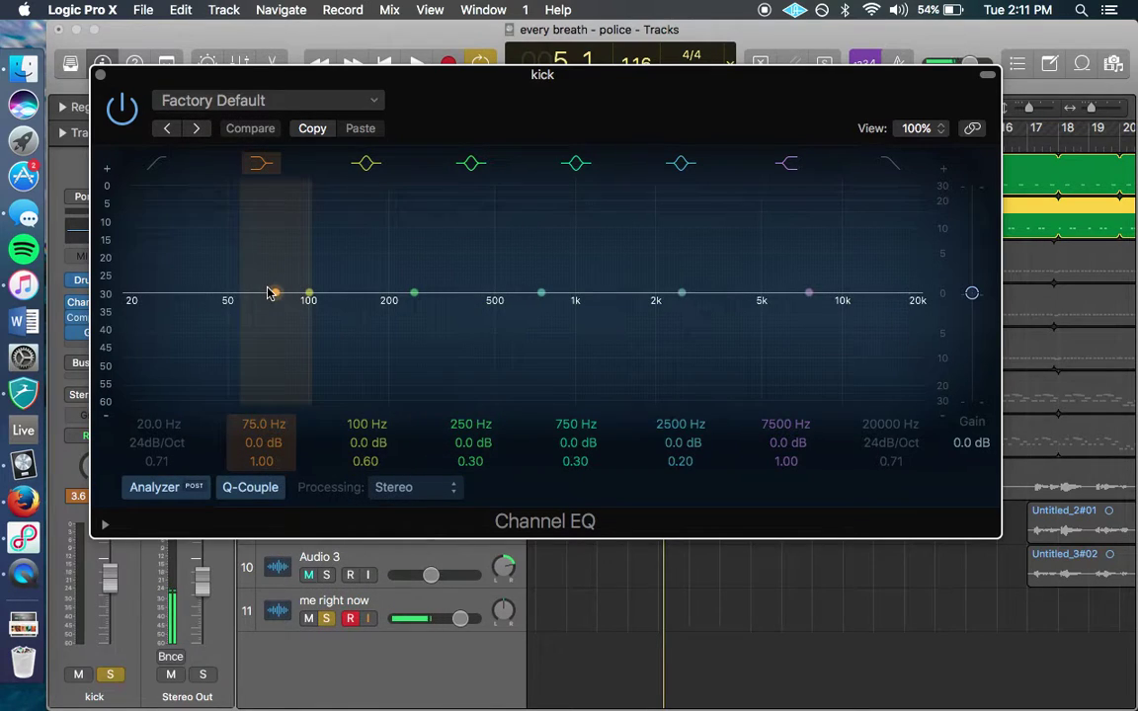
During playback, set the kick EQ's low shelf to 69 Hz, -3.5 dB, and its 100 Hz band to 114 Hz, +2.0 dB, Q 0.79.
key(space)
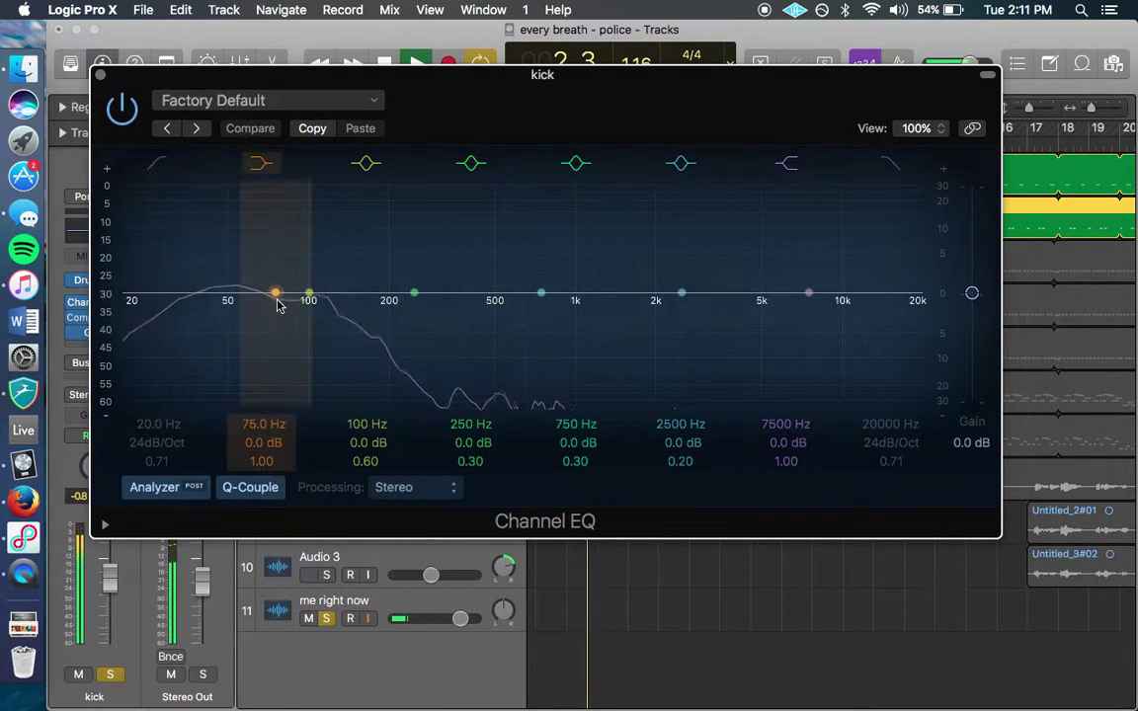
drag(274, 298, 325, 294)
drag(376, 466, 375, 454)
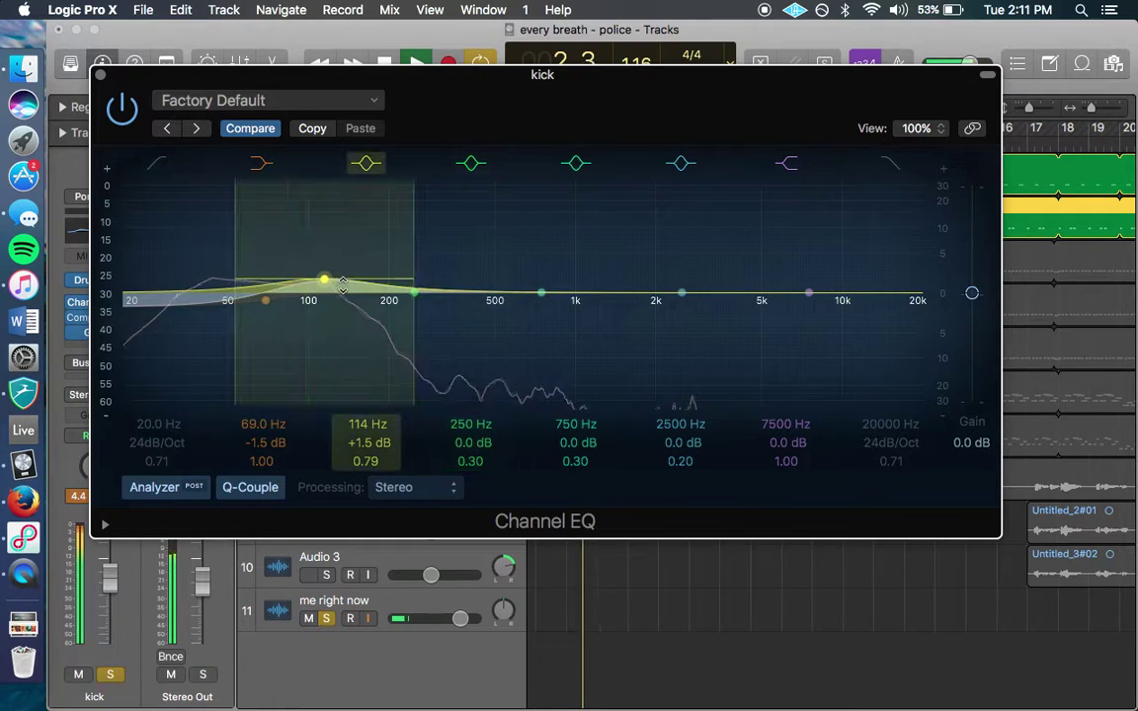
drag(241, 312, 183, 312)
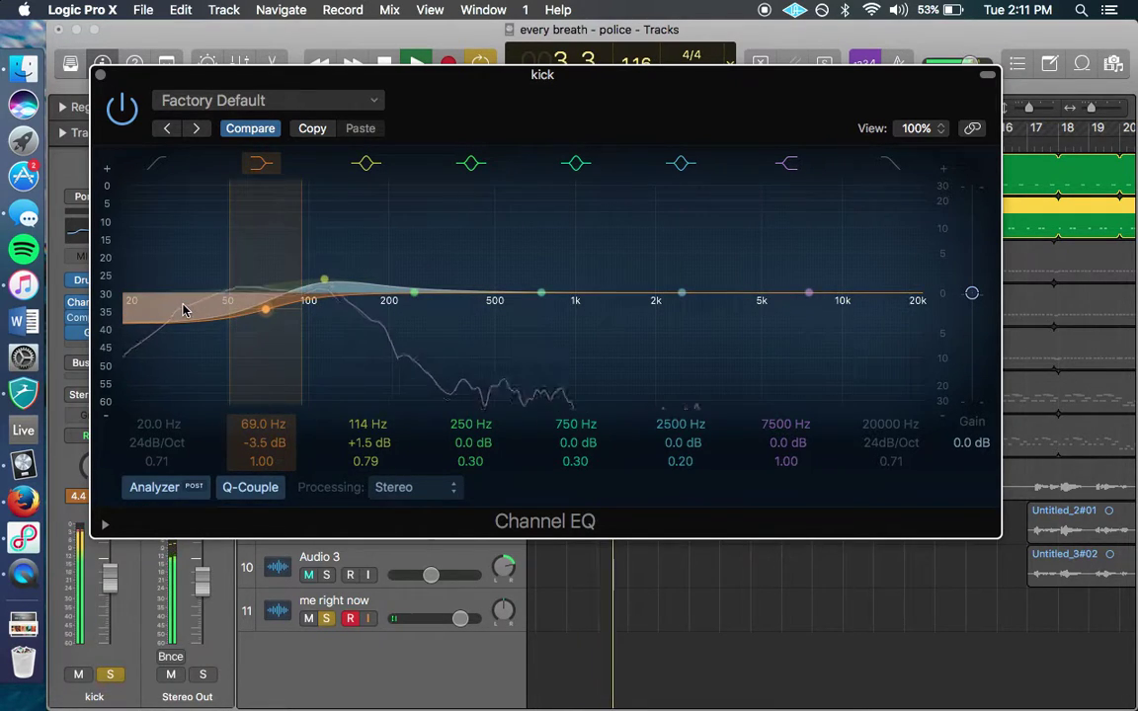
drag(324, 282, 325, 277)
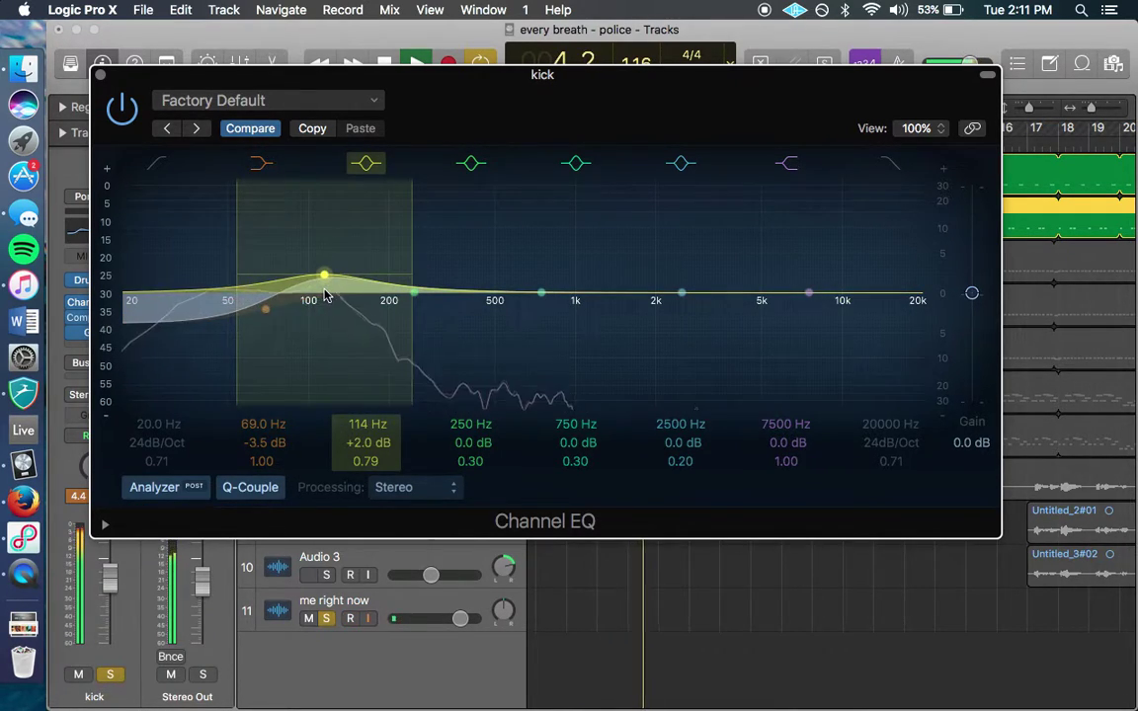
Set the kick EQ's 2500 Hz band to 2600 Hz, +3.0 dB, Q 0.43, and its 750 Hz band to 570 Hz, -2.0 dB.
drag(712, 293, 713, 276)
drag(685, 461, 685, 447)
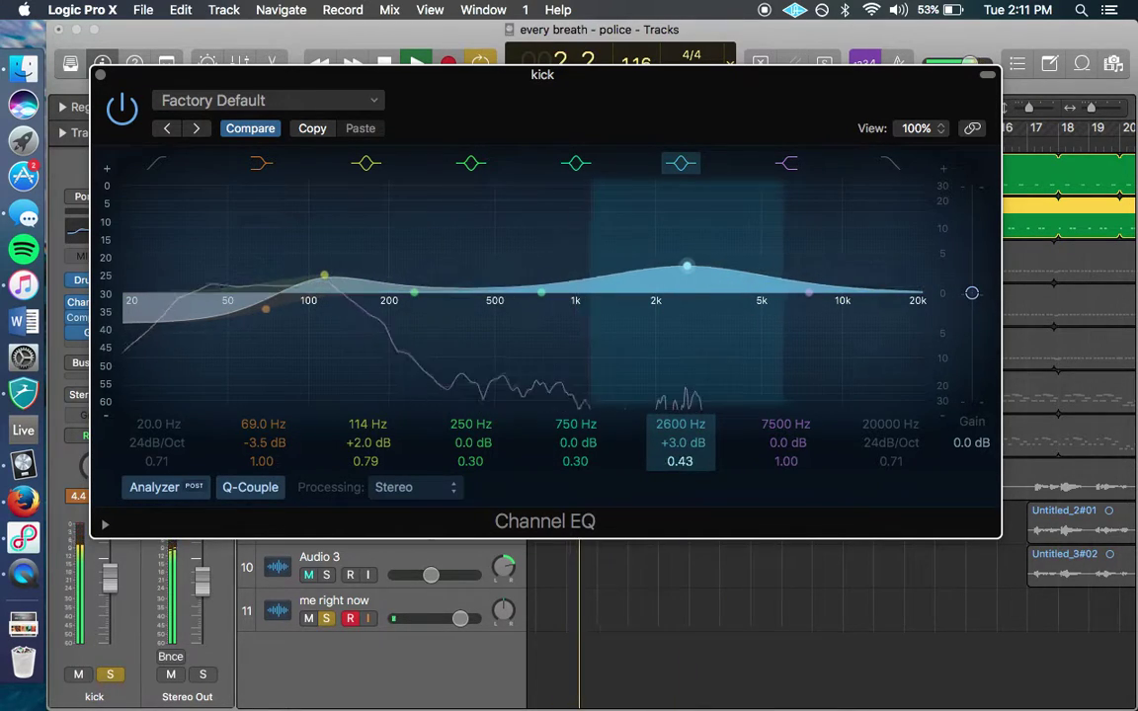
drag(533, 320, 500, 323)
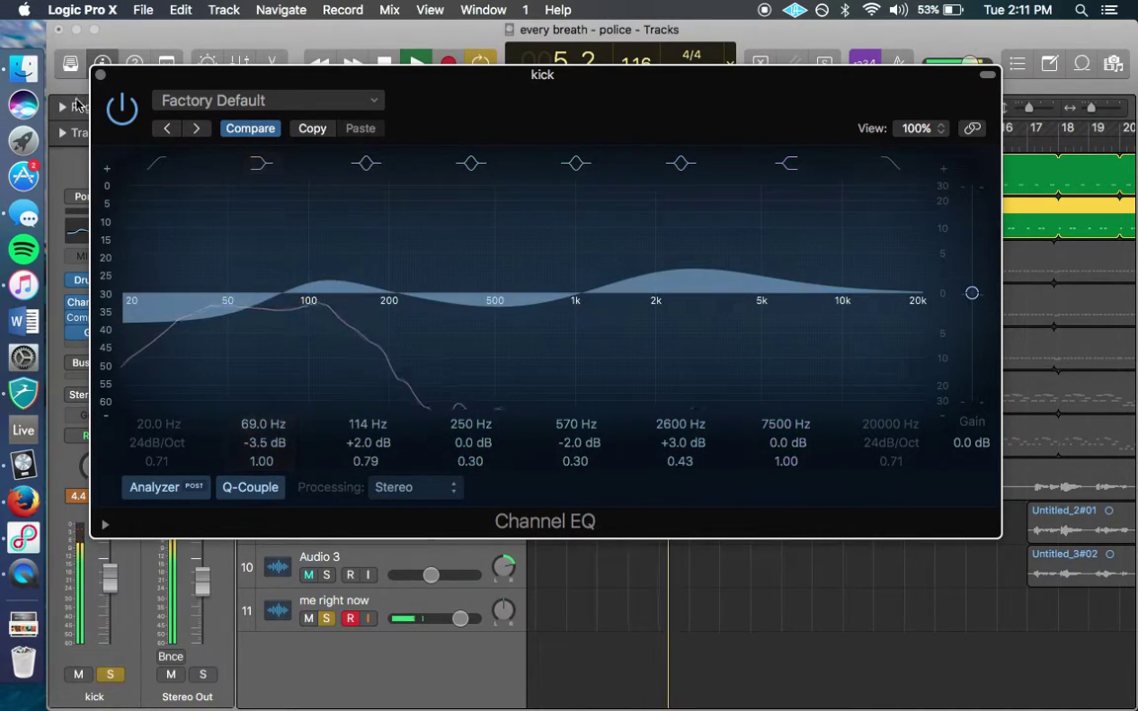
click(100, 76)
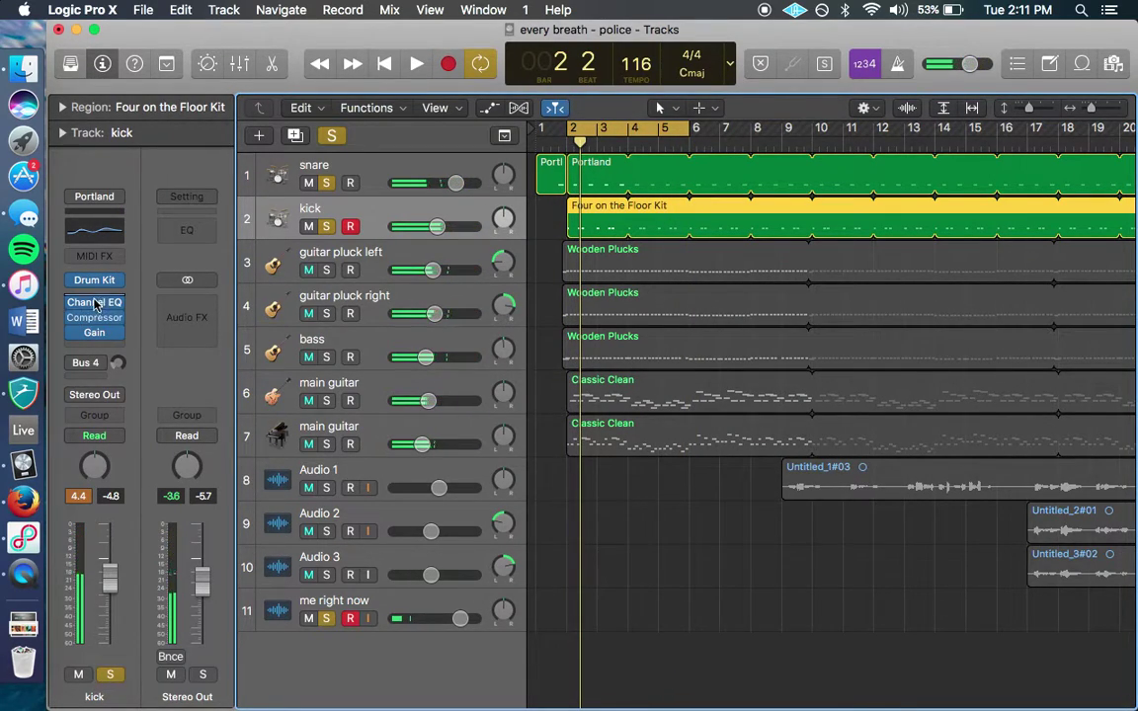
Listen to the snare and kick together, then solo the bass instead of the snare and restart playback.
key(space)
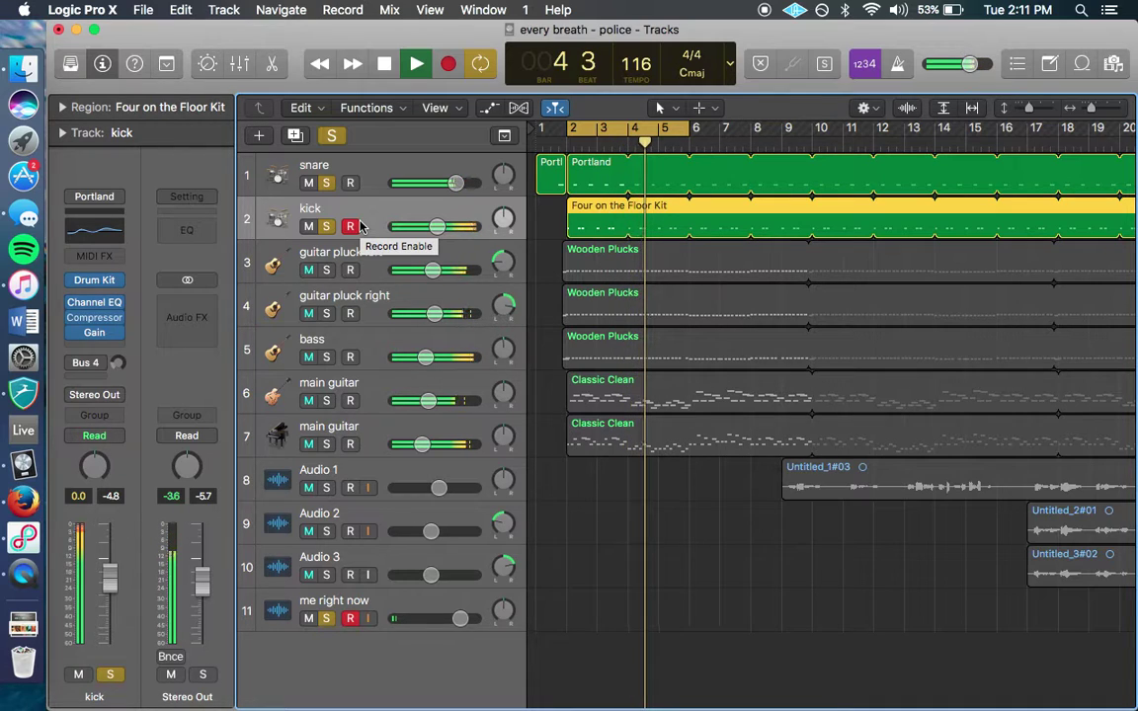
key(space)
click(327, 184)
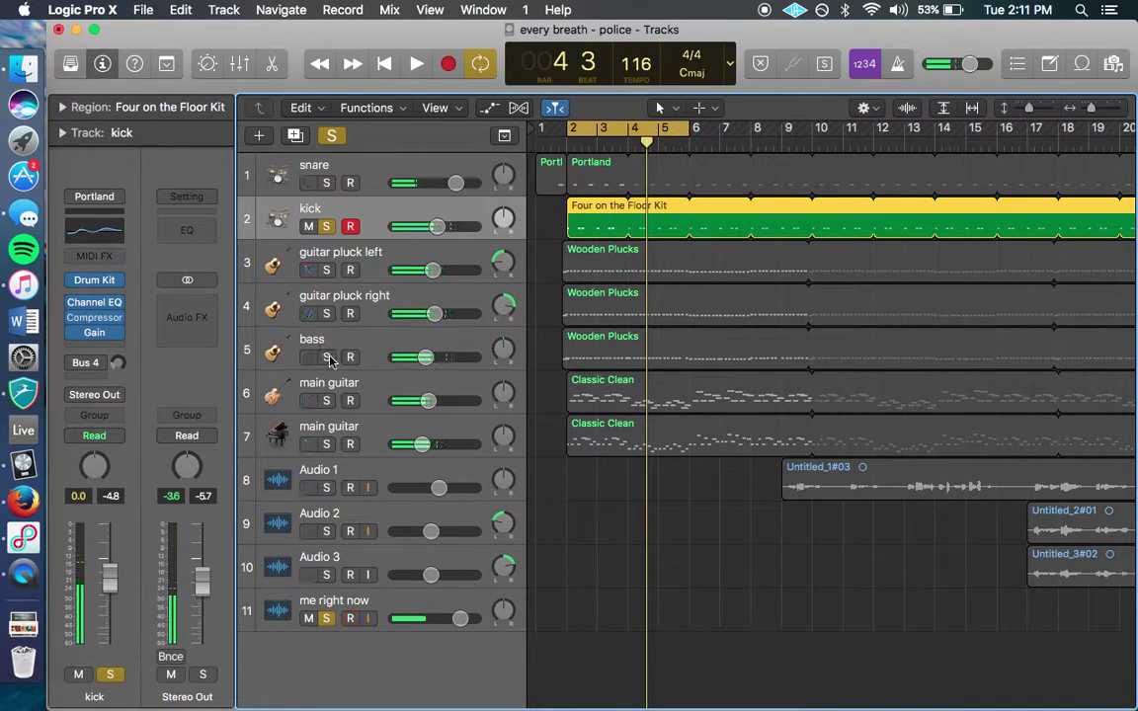
click(327, 357)
key(space)
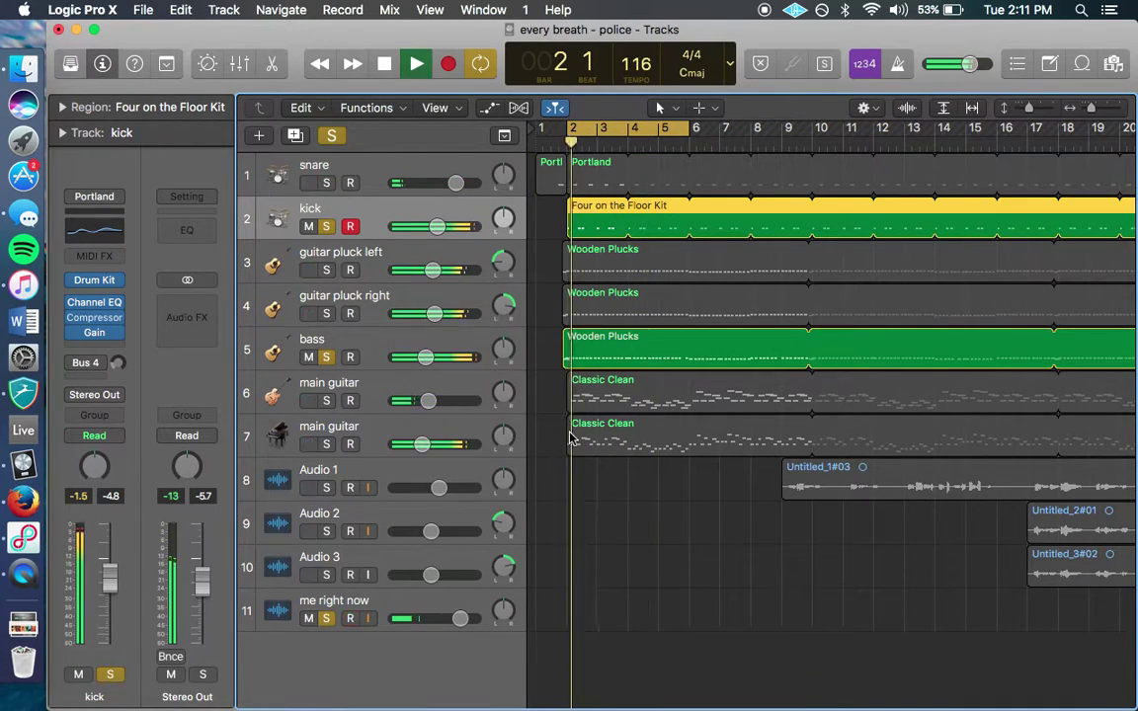
Insert a Channel EQ on the bass track.
click(389, 362)
click(94, 244)
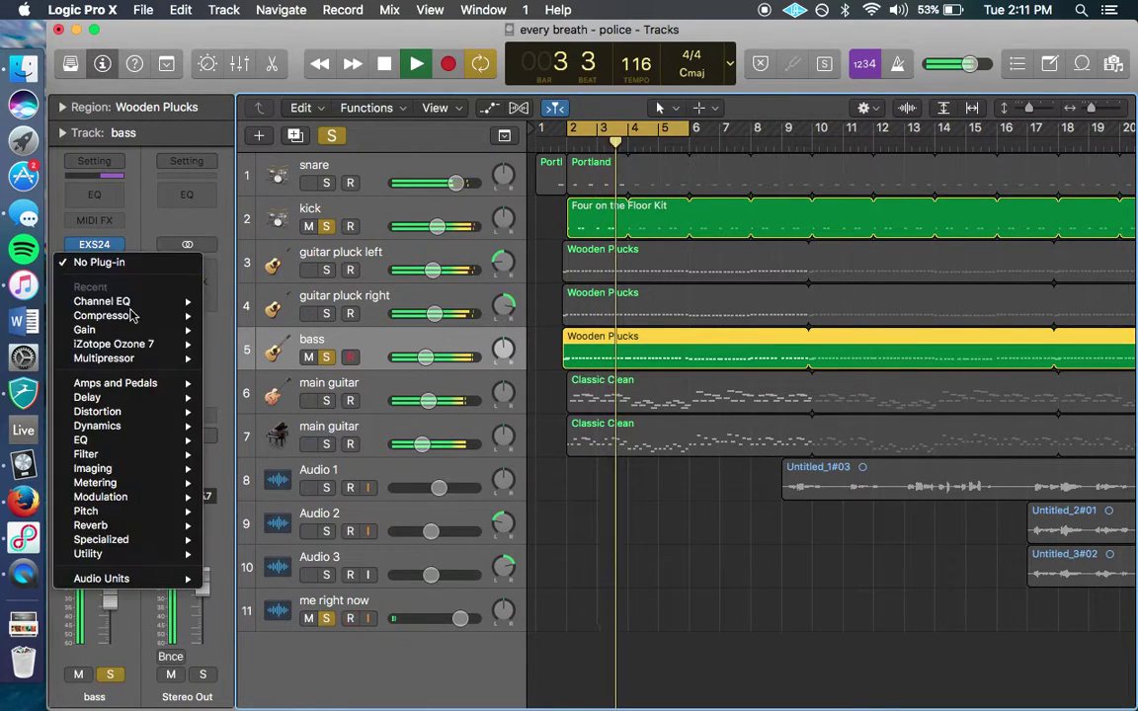
mouse_move(122, 302)
click(239, 303)
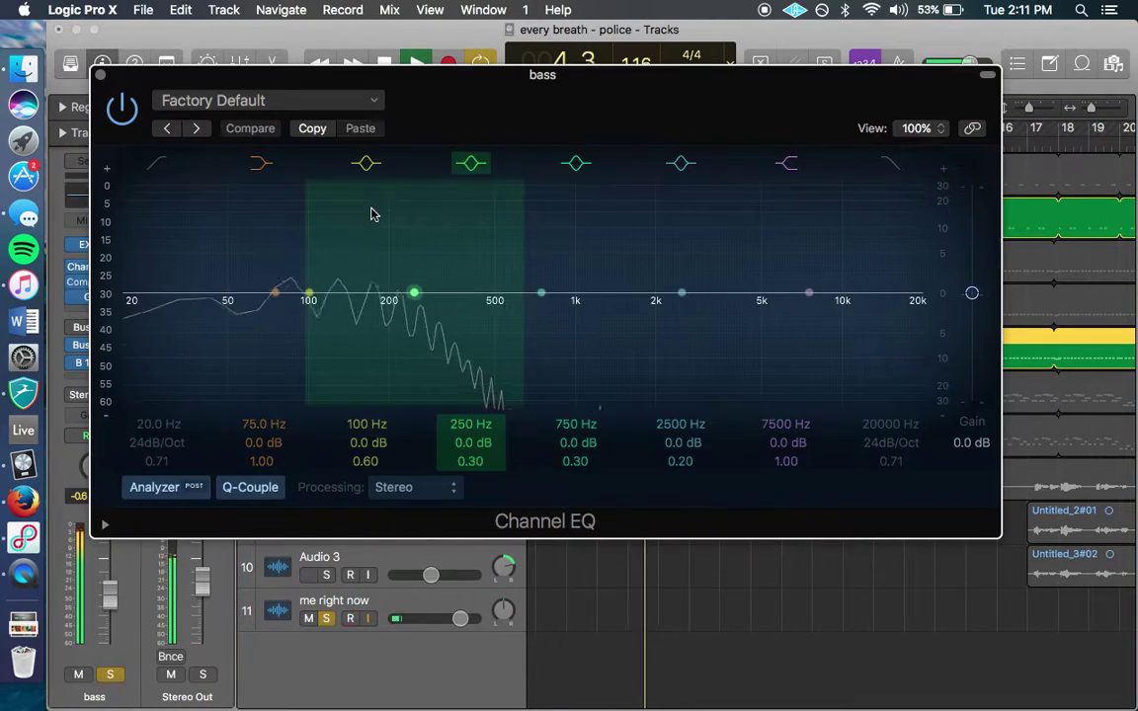
Set the bass EQ's low shelf to 71 Hz, +2.5 dB, its 750 Hz band to 580 Hz, +2.5 dB, and its 2500 Hz band to 1960 Hz, -2.5 dB.
drag(299, 280, 267, 287)
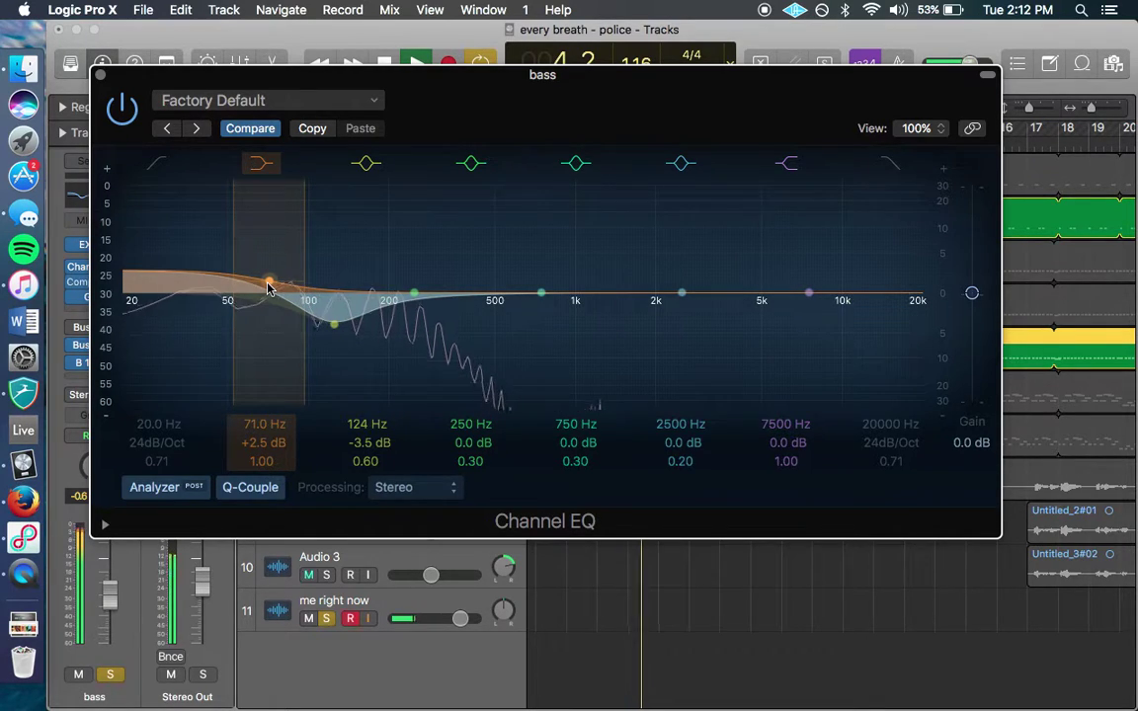
mouse_move(542, 292)
mouse_down()
mouse_move(521, 289)
mouse_move(516, 275)
mouse_move(519, 217)
mouse_move(528, 286)
mouse_move(546, 280)
mouse_up()
drag(686, 295, 665, 324)
drag(523, 279, 513, 271)
Set the bass EQ's low-frequency cut to 112 Hz, -4.0 dB, with a Q of 0.75, close the EQ and stop playback.
drag(326, 328, 313, 329)
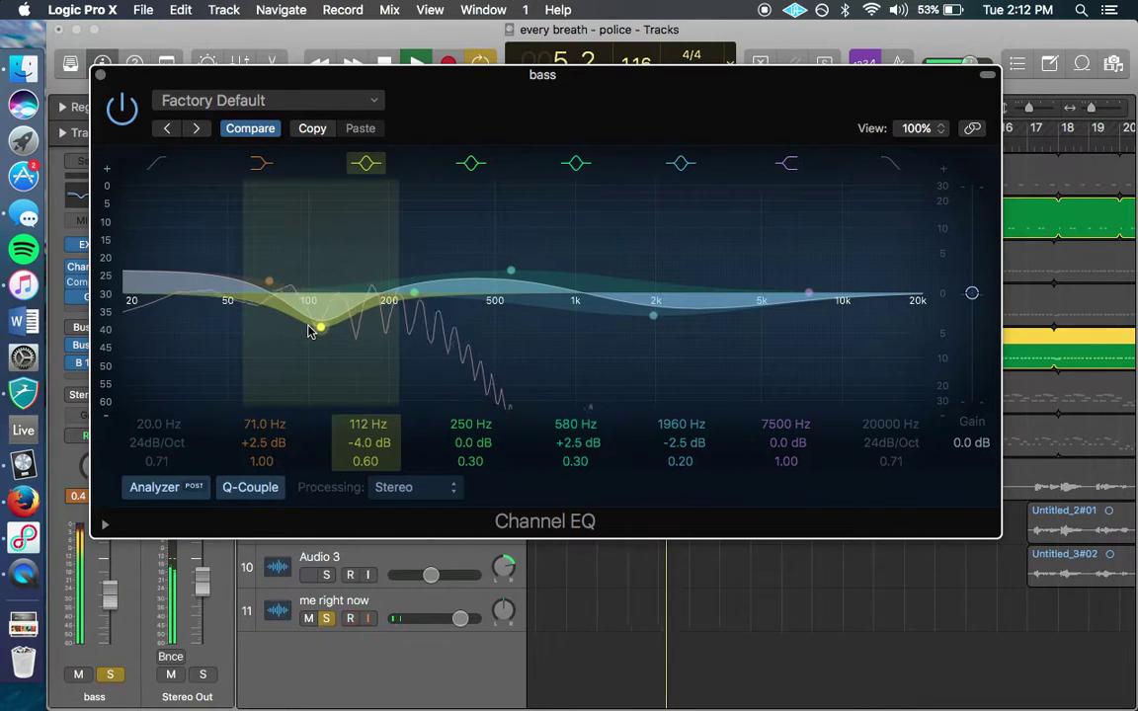
drag(365, 461, 365, 450)
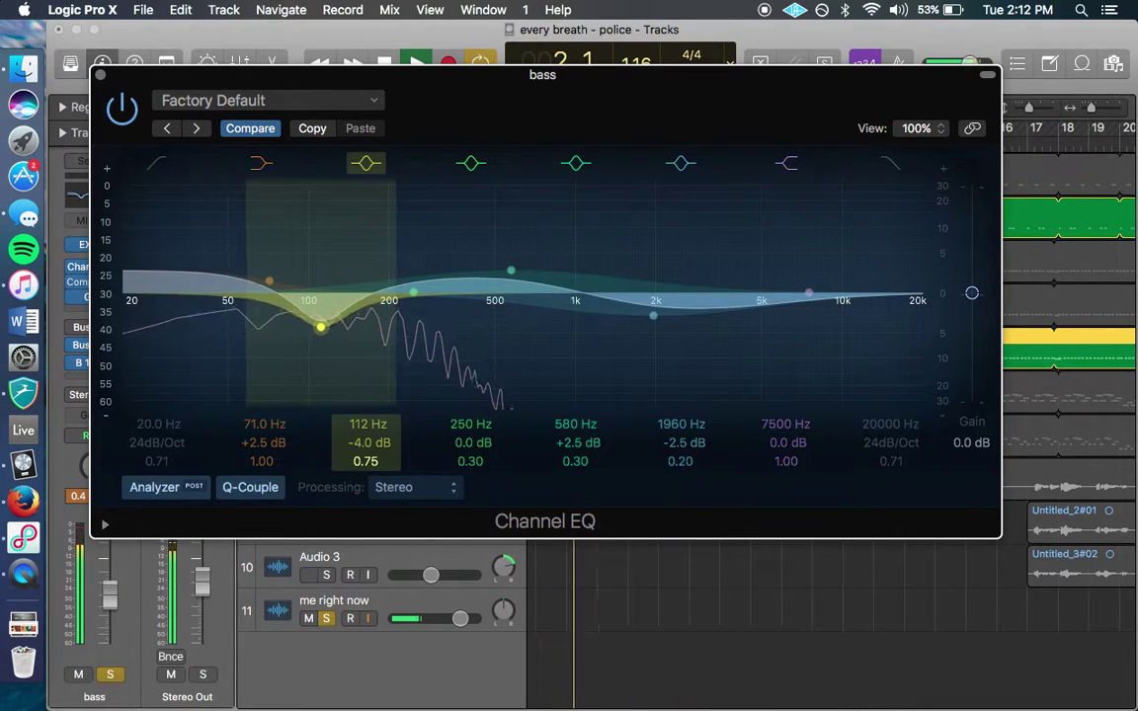
key(super+w)
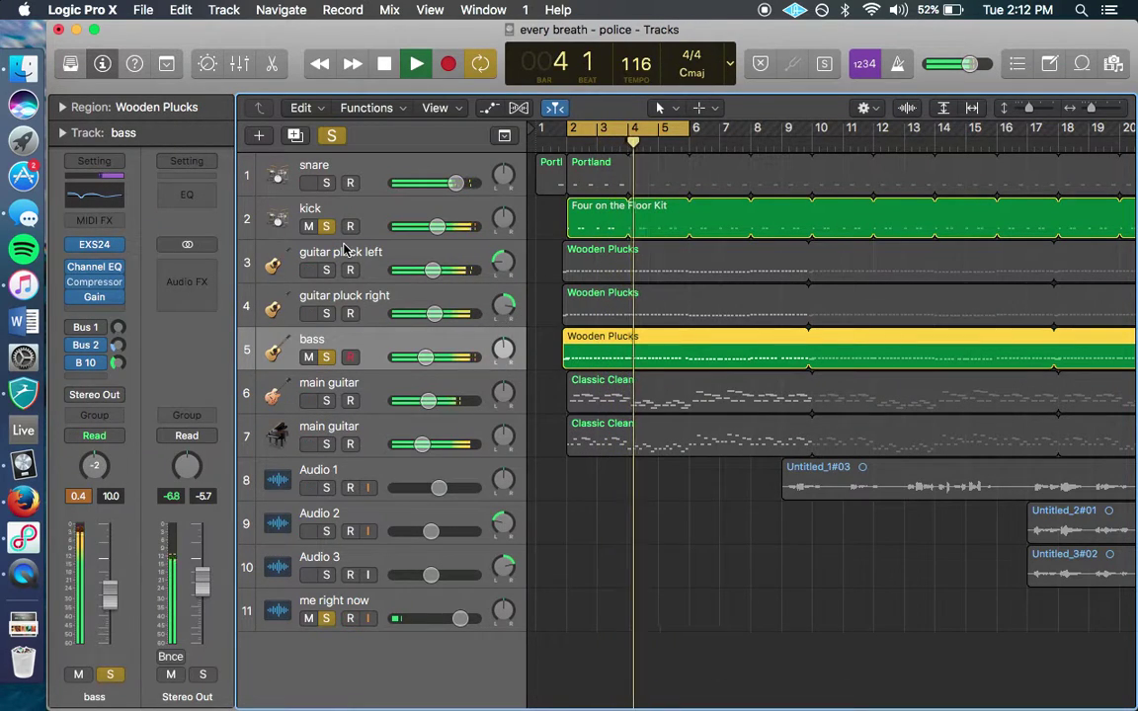
key(space)
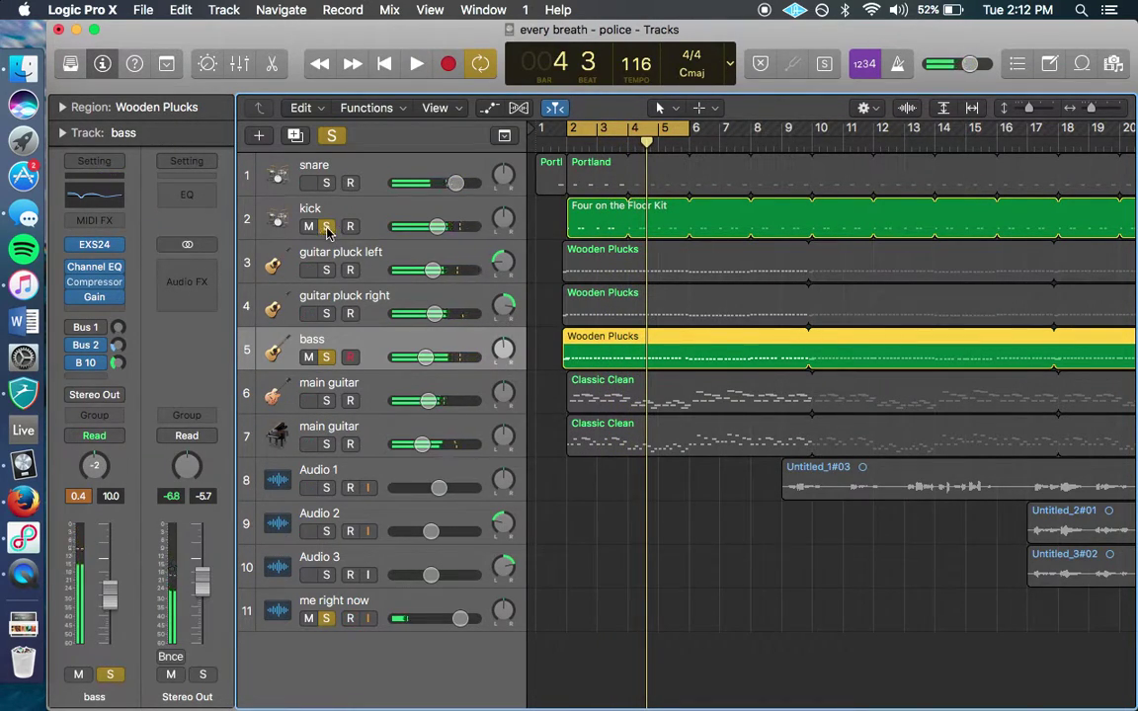
Add a Bus 12 send to the kick at its default level and set the new aux channel to No Output.
click(330, 216)
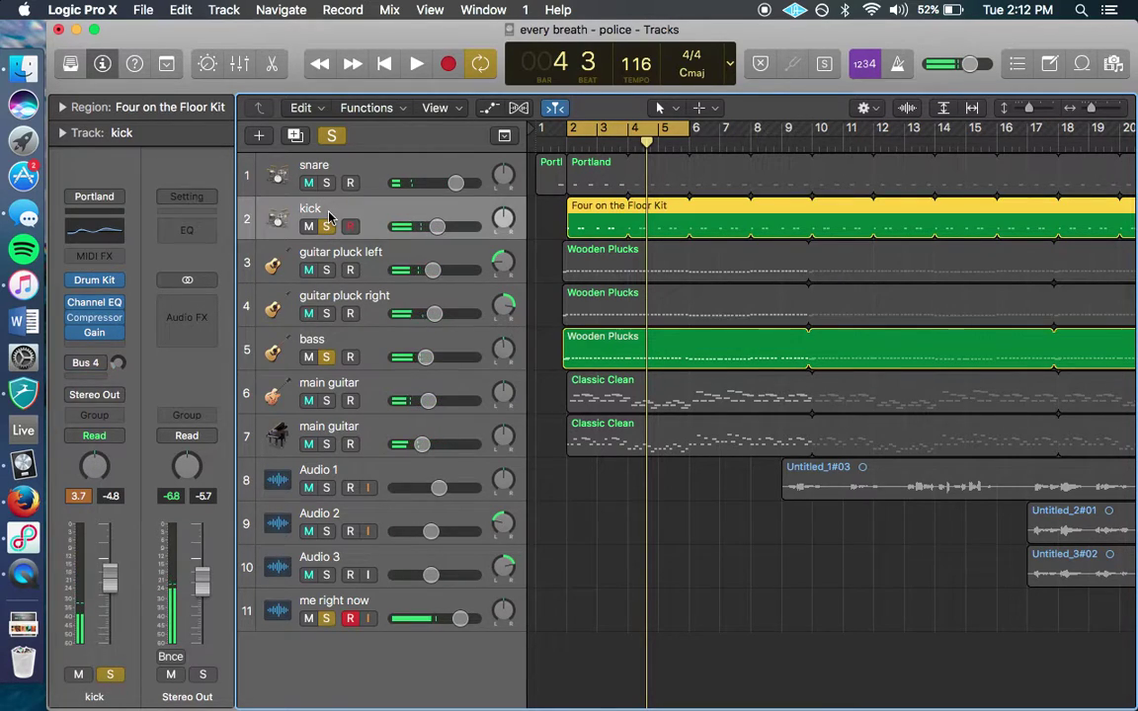
click(85, 366)
mouse_move(99, 457)
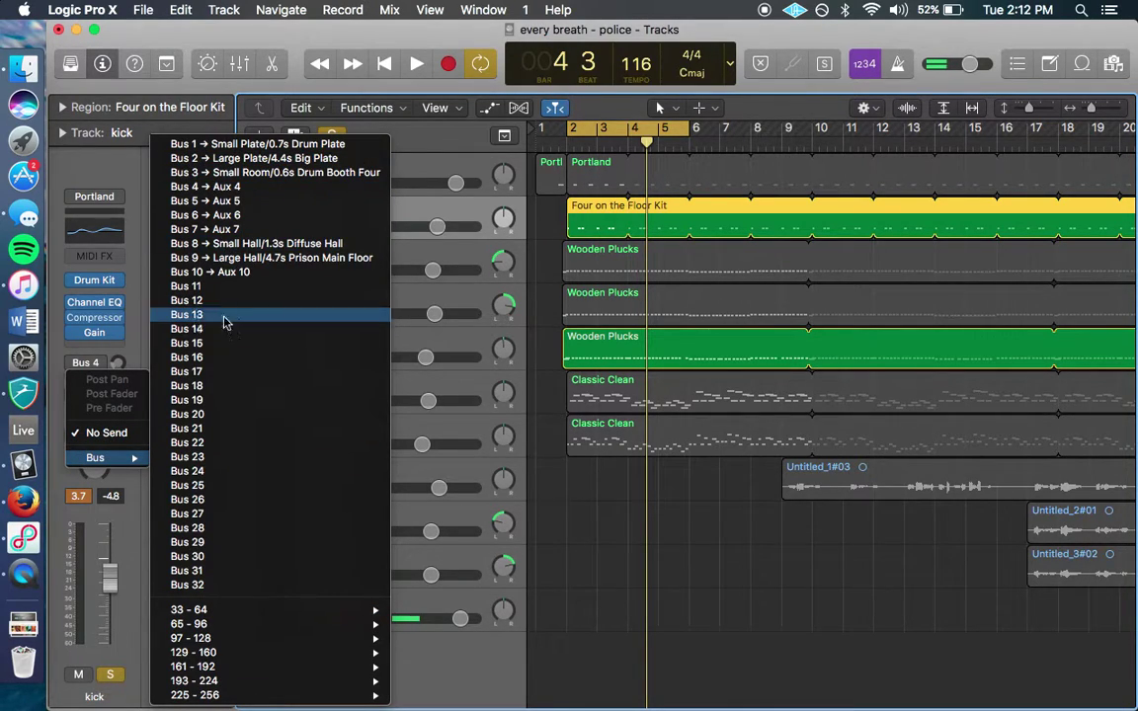
click(188, 301)
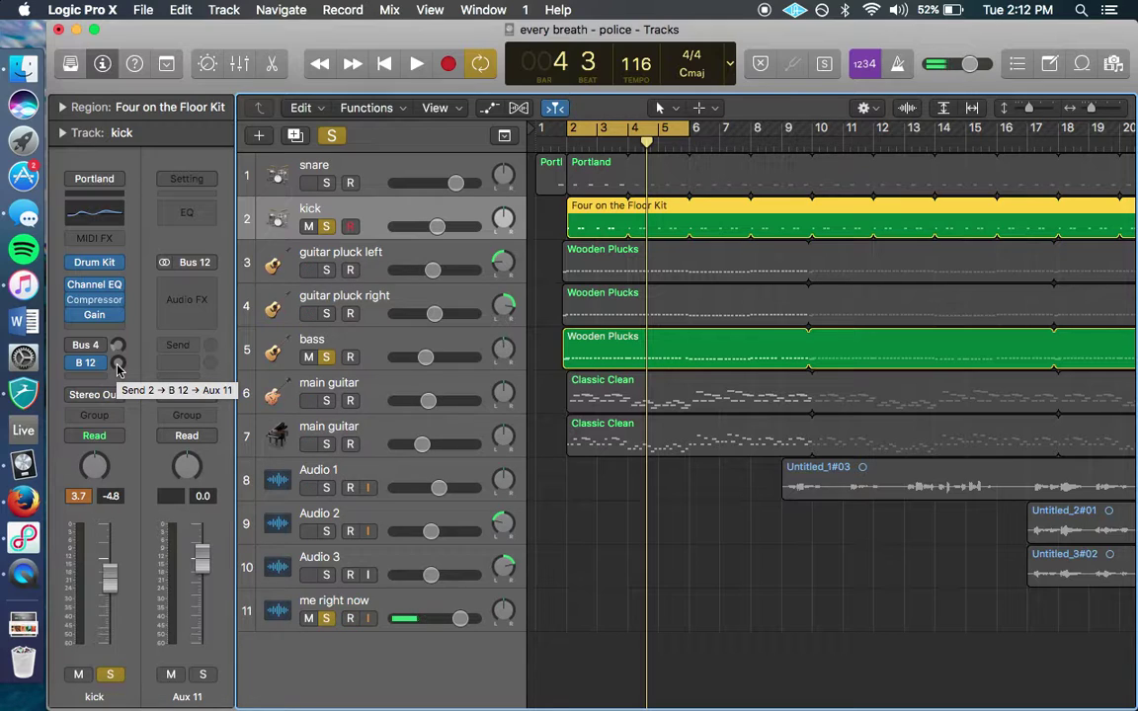
alt+click(118, 365)
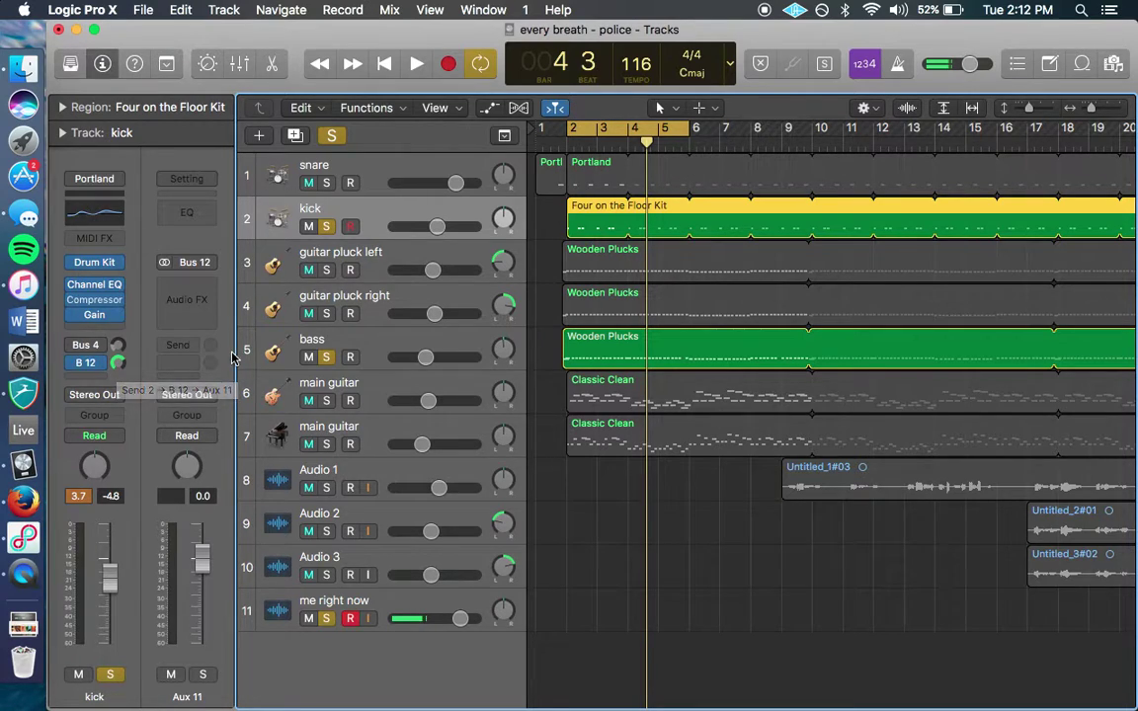
click(187, 395)
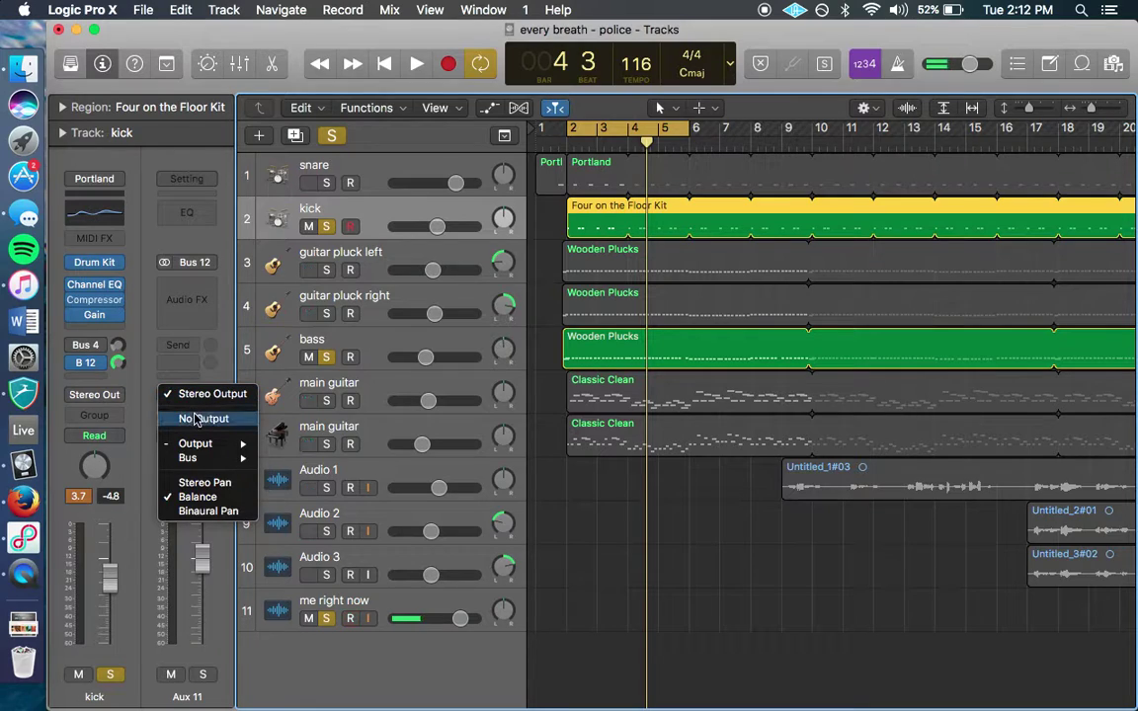
click(195, 419)
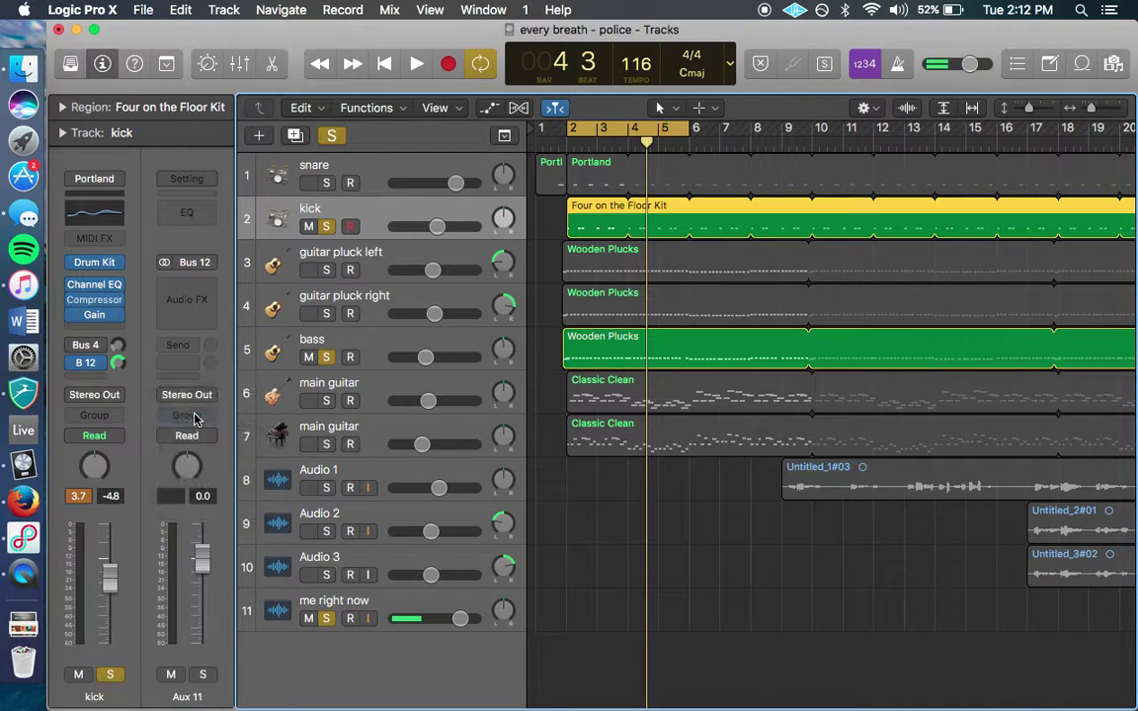
Remove the Bus 12 send from the kick track.
click(94, 366)
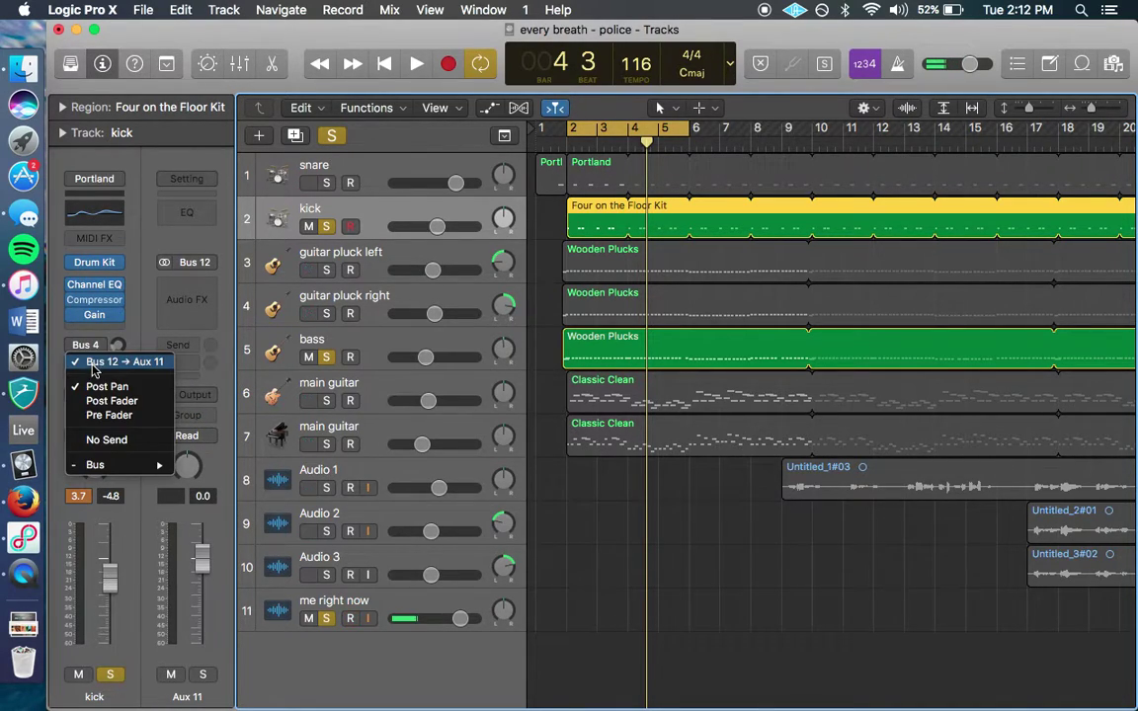
click(107, 440)
Set the bass compressor's side chain to kick (Inst 6), view its graph during a short playback, and close the compressor.
click(371, 348)
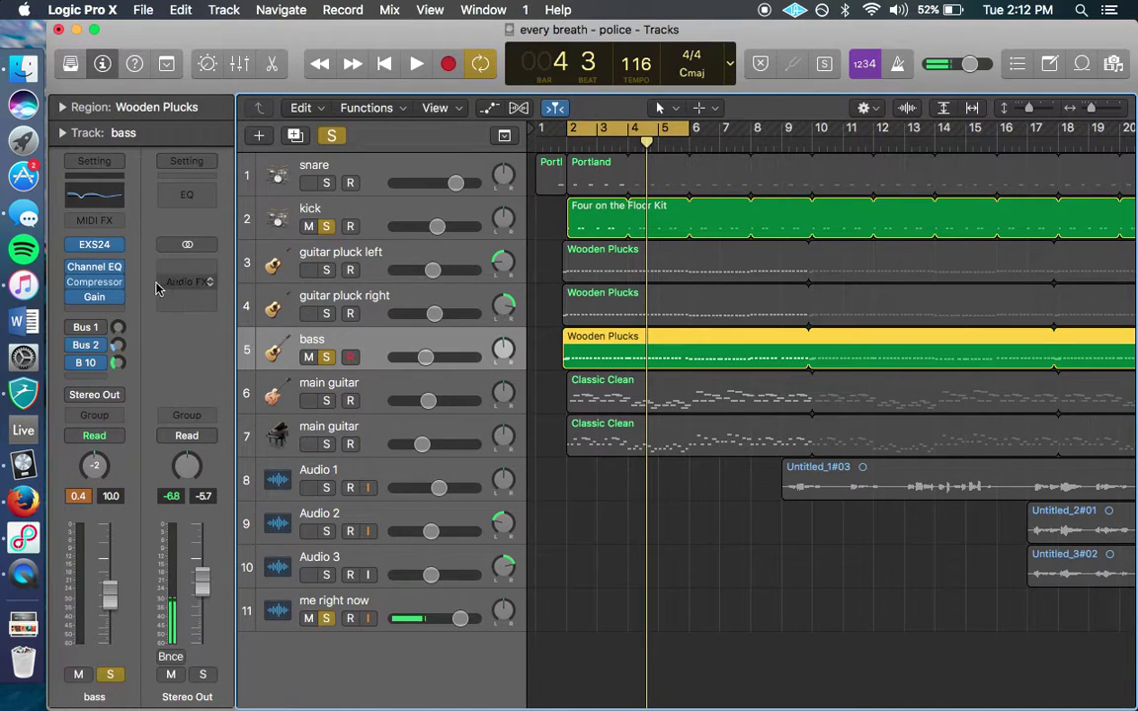
click(95, 283)
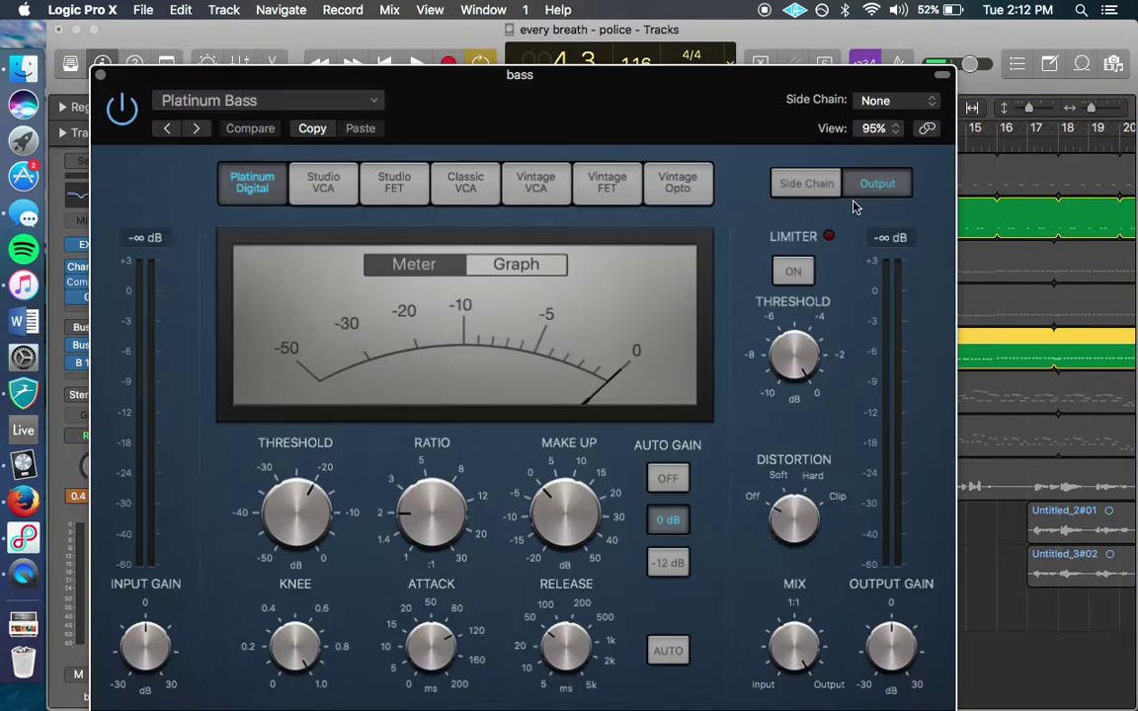
click(892, 101)
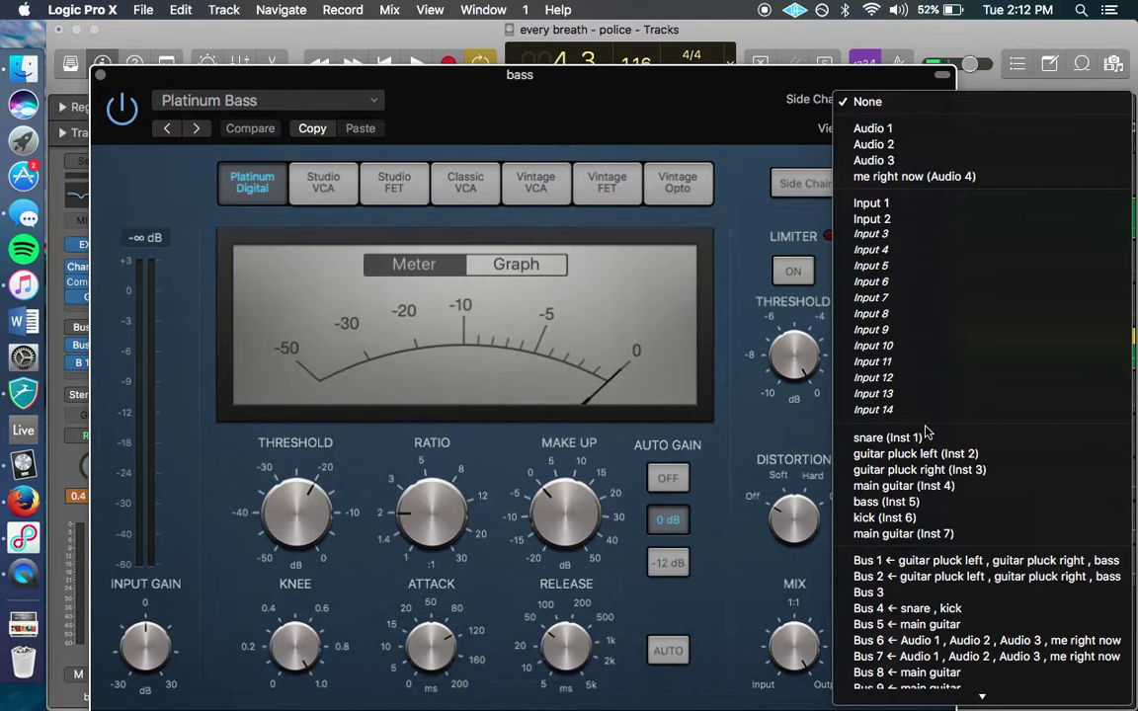
click(922, 519)
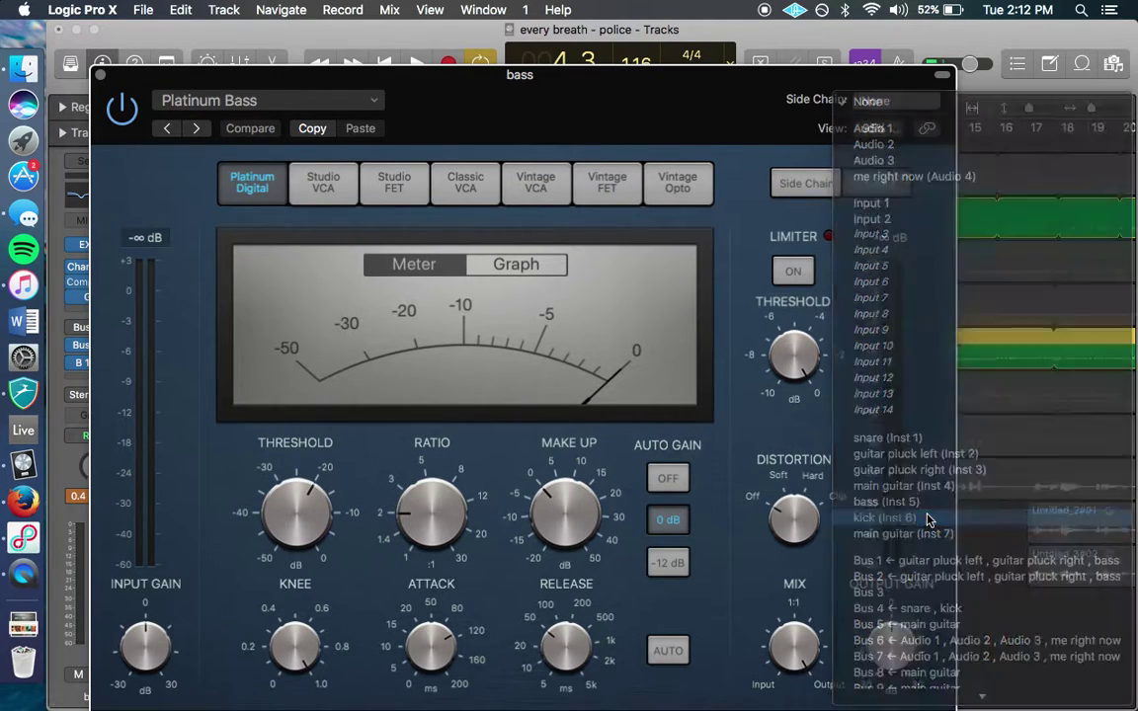
click(516, 265)
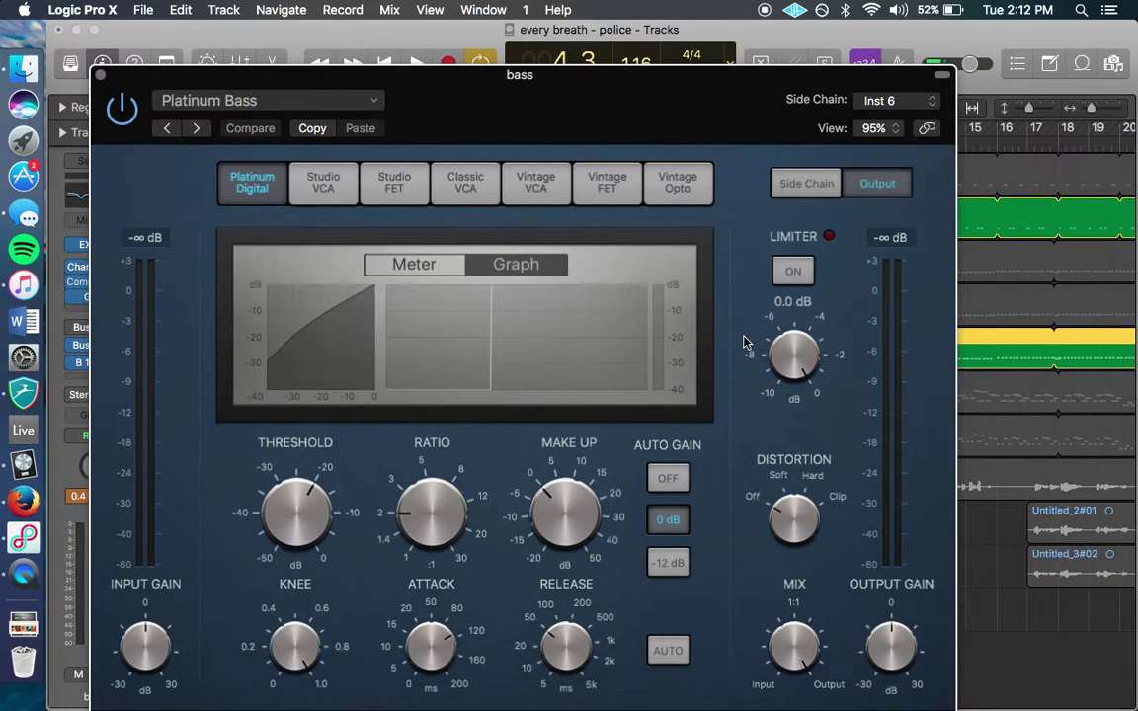
key(space)
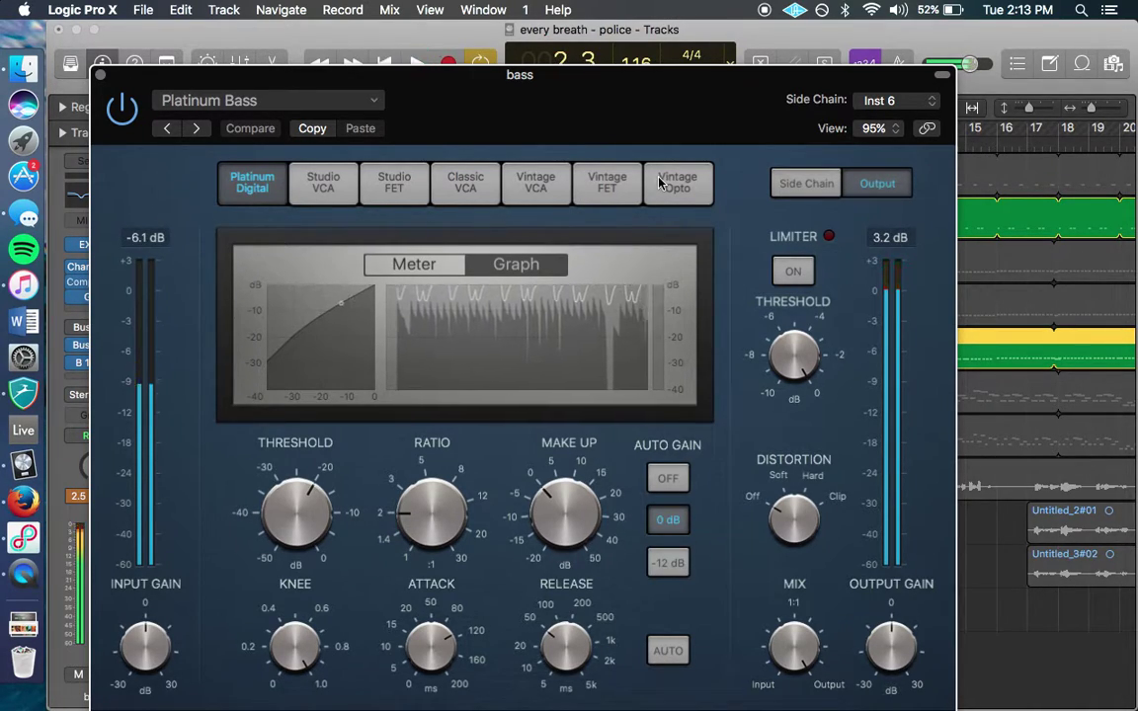
key(space)
key(super+w)
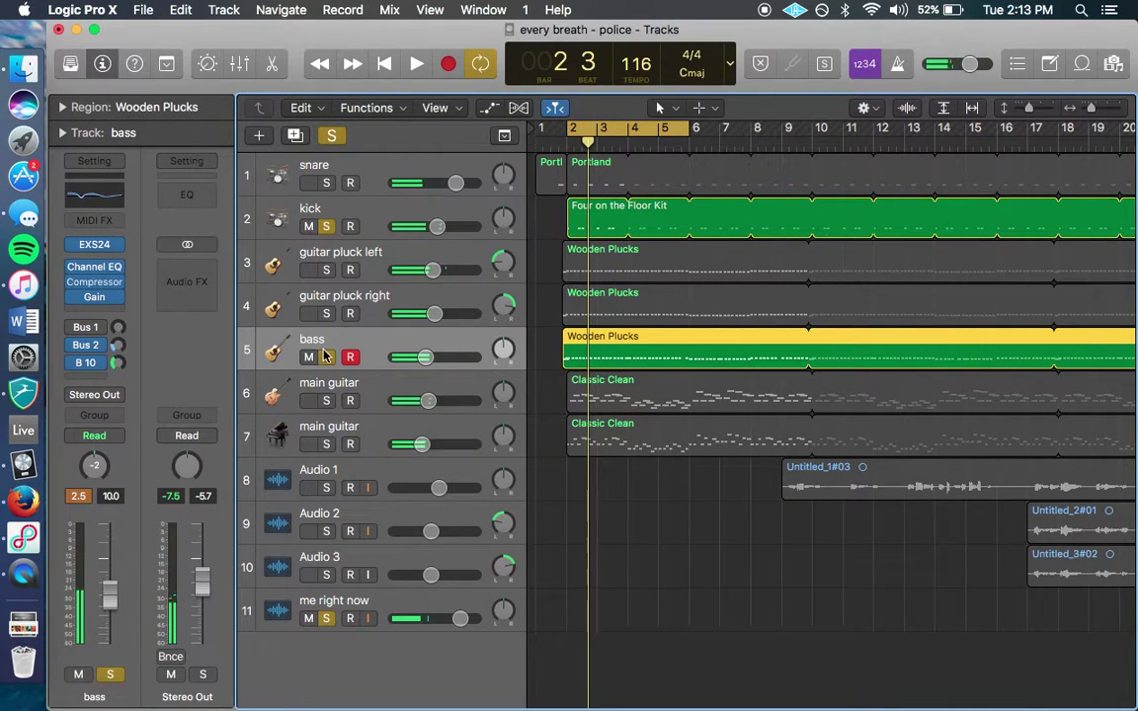
Reopen the bass compressor, switch its side chain to None and play the loop for comparison.
click(96, 285)
click(883, 104)
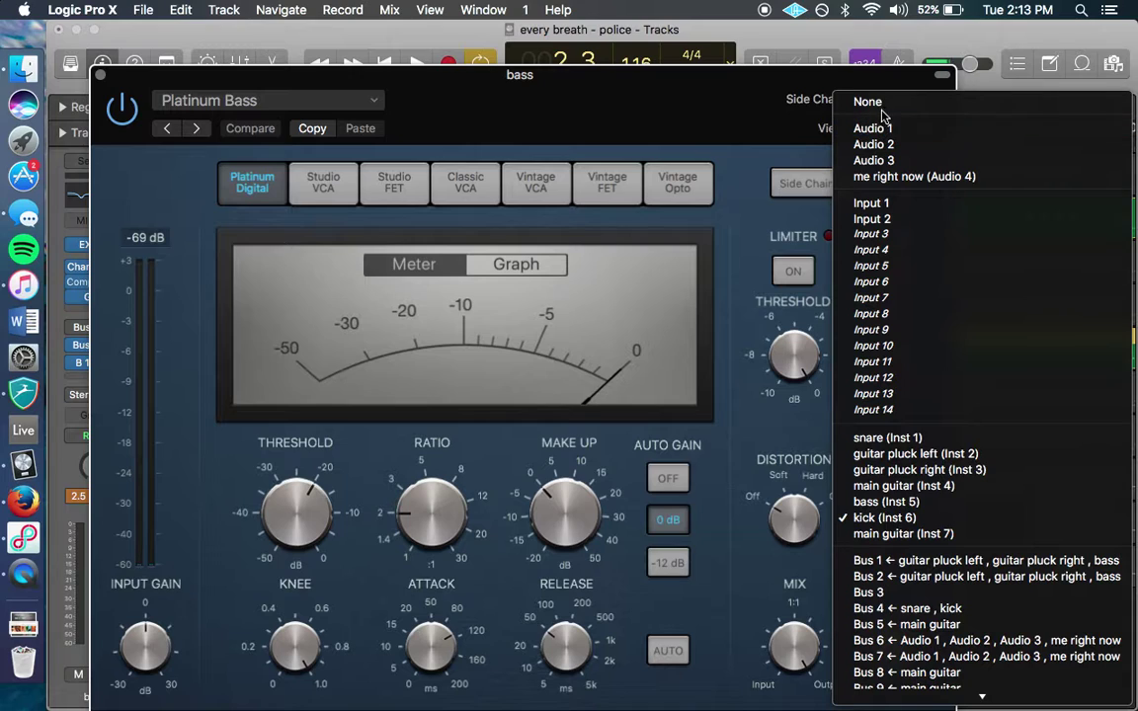
key(Return)
key(space)
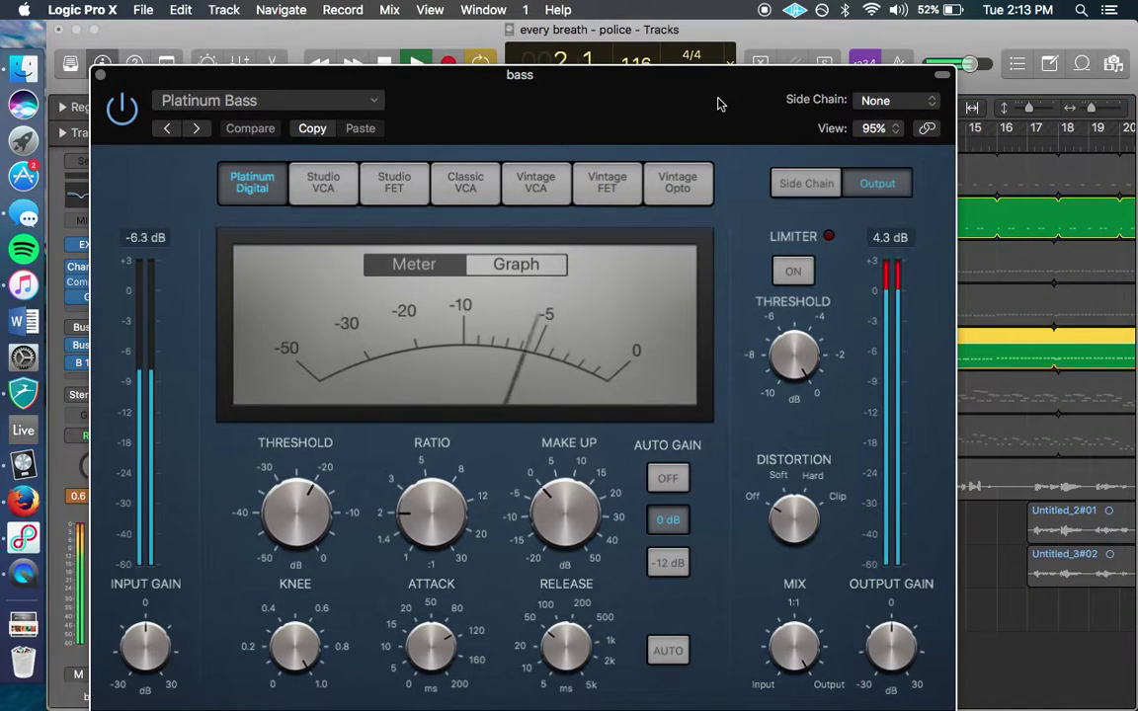
Set the bass compressor's side chain to kick (Inst 6) during playback and show the compression graph.
click(889, 103)
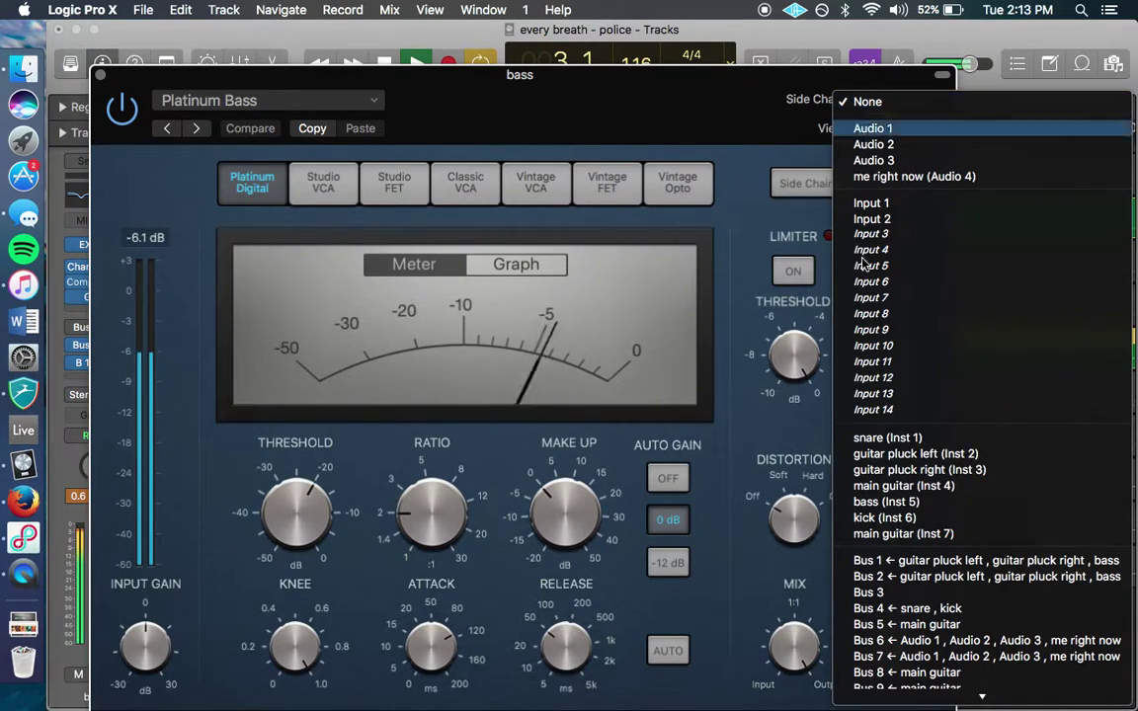
click(899, 524)
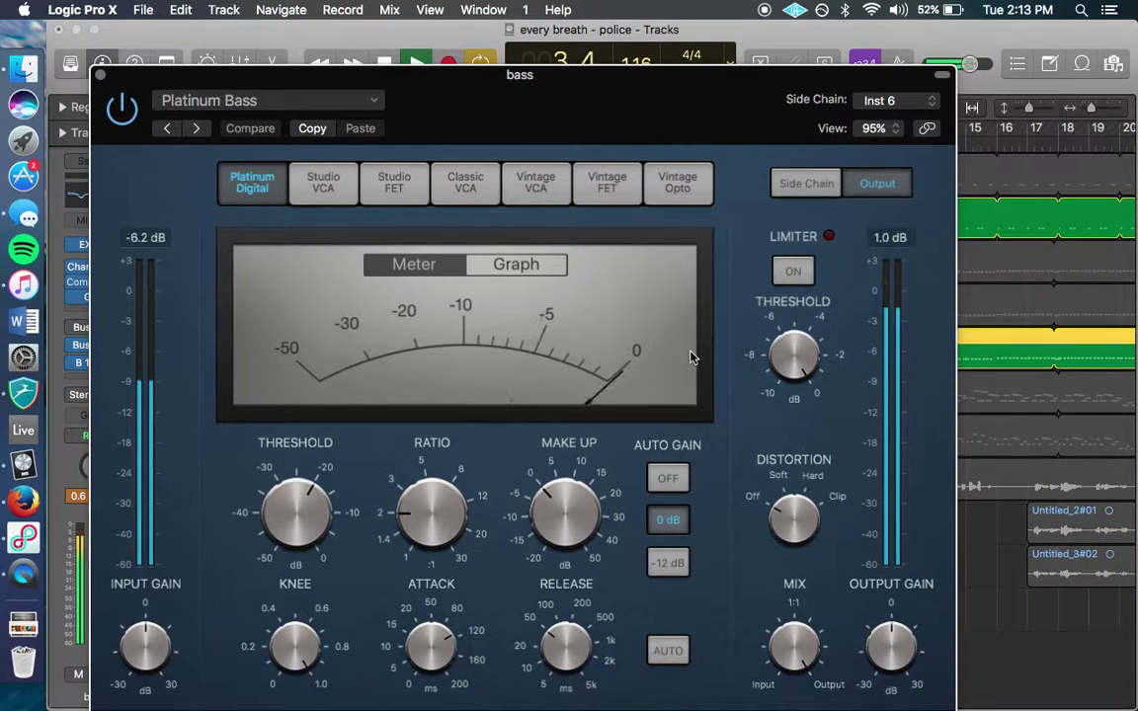
click(524, 264)
mouse_move(591, 520)
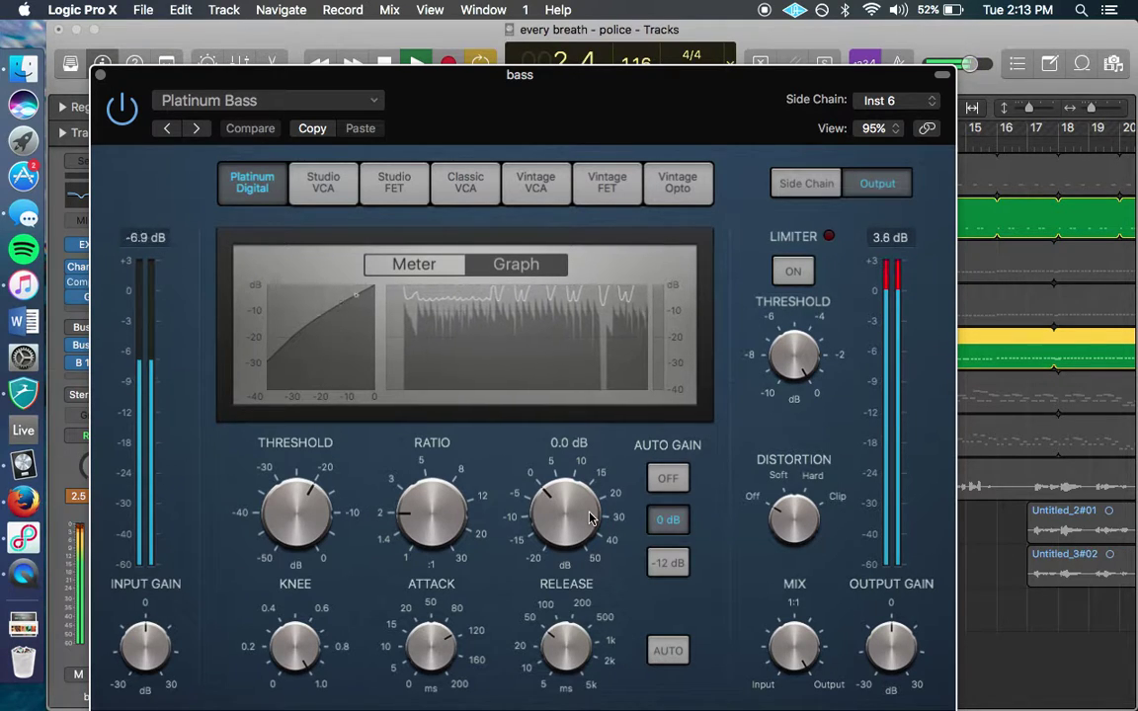
Set the bass compressor's attack to 7.5 ms and its release to 36 ms, close it and stop playback.
drag(431, 664, 433, 692)
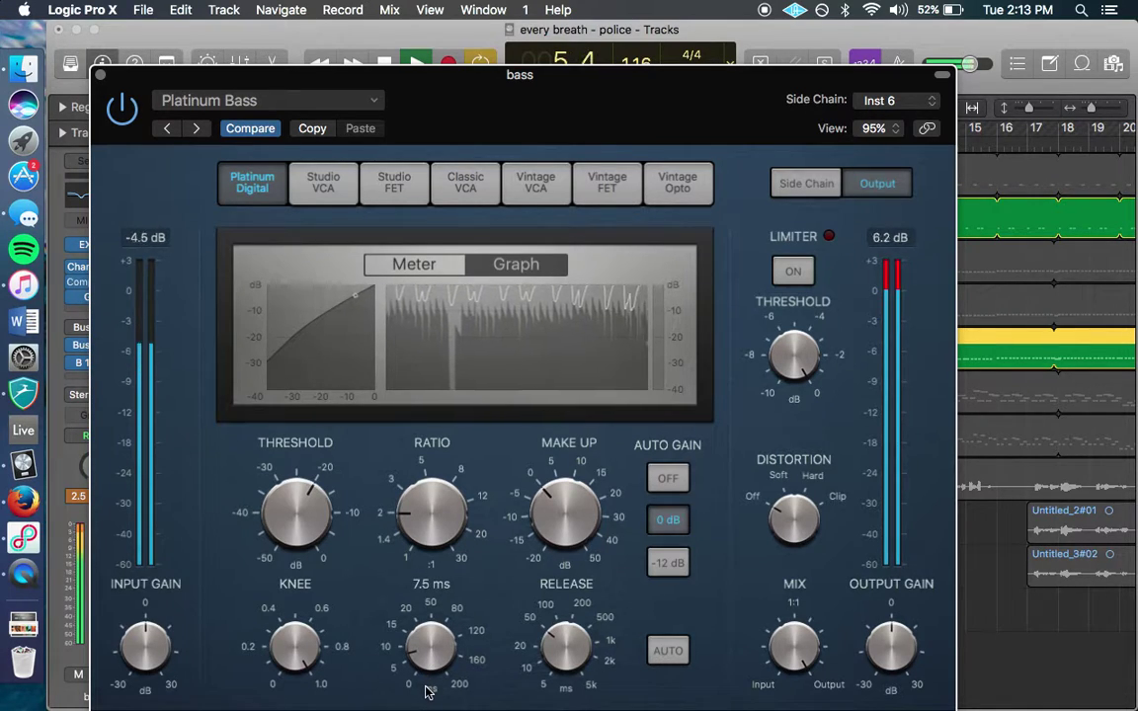
drag(565, 690, 560, 658)
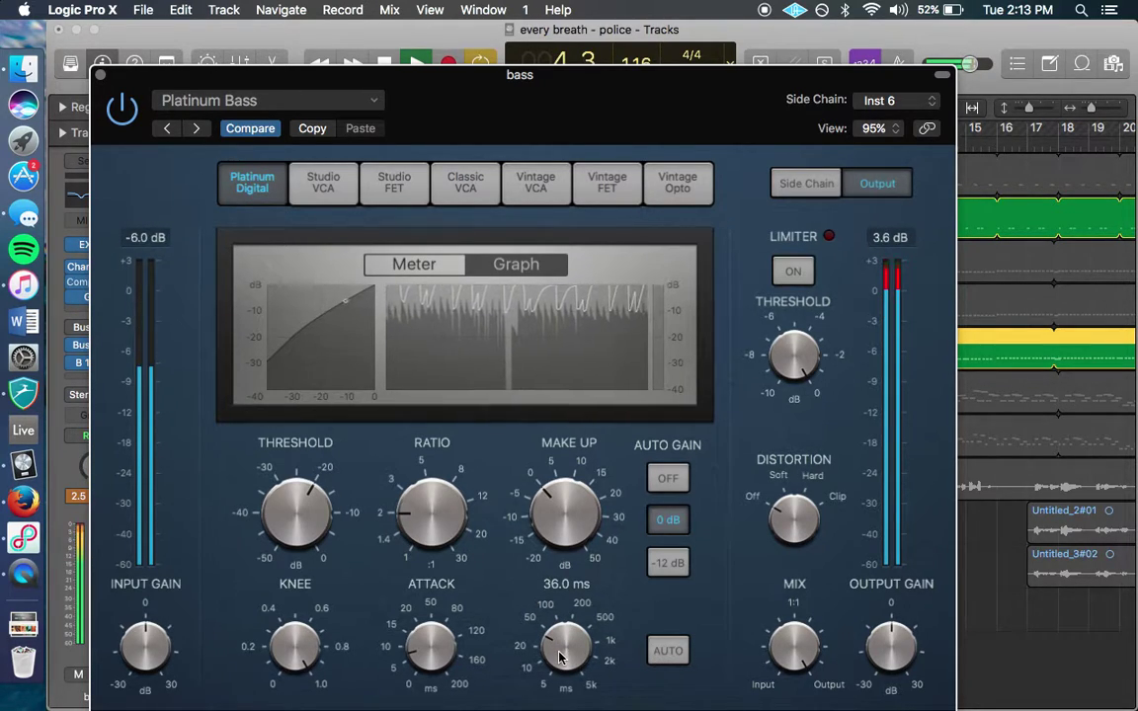
click(553, 547)
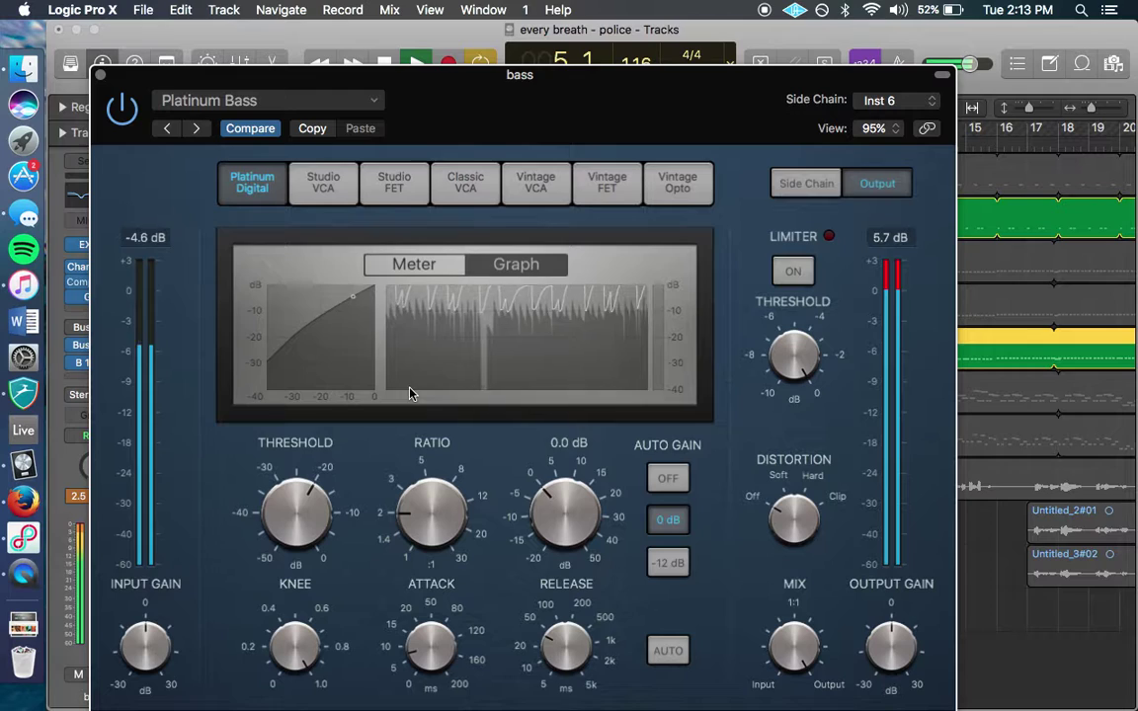
click(101, 77)
key(space)
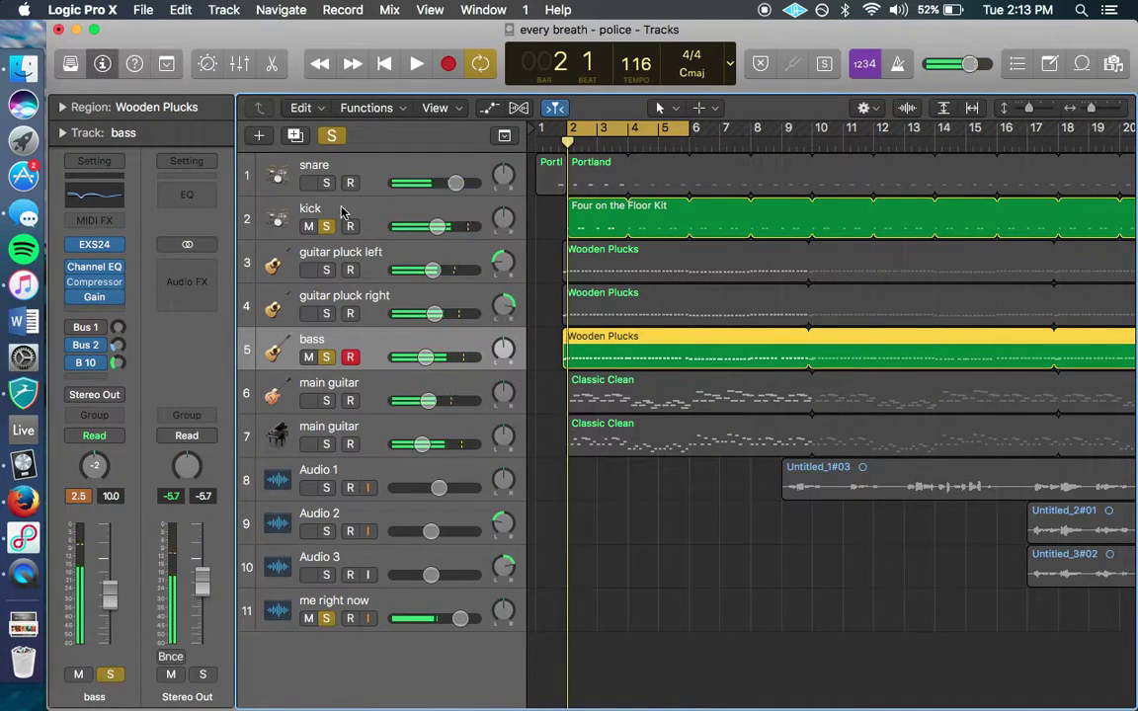
Solo the snare along with the kick and bass, play the loop briefly, and select the snare track.
click(341, 210)
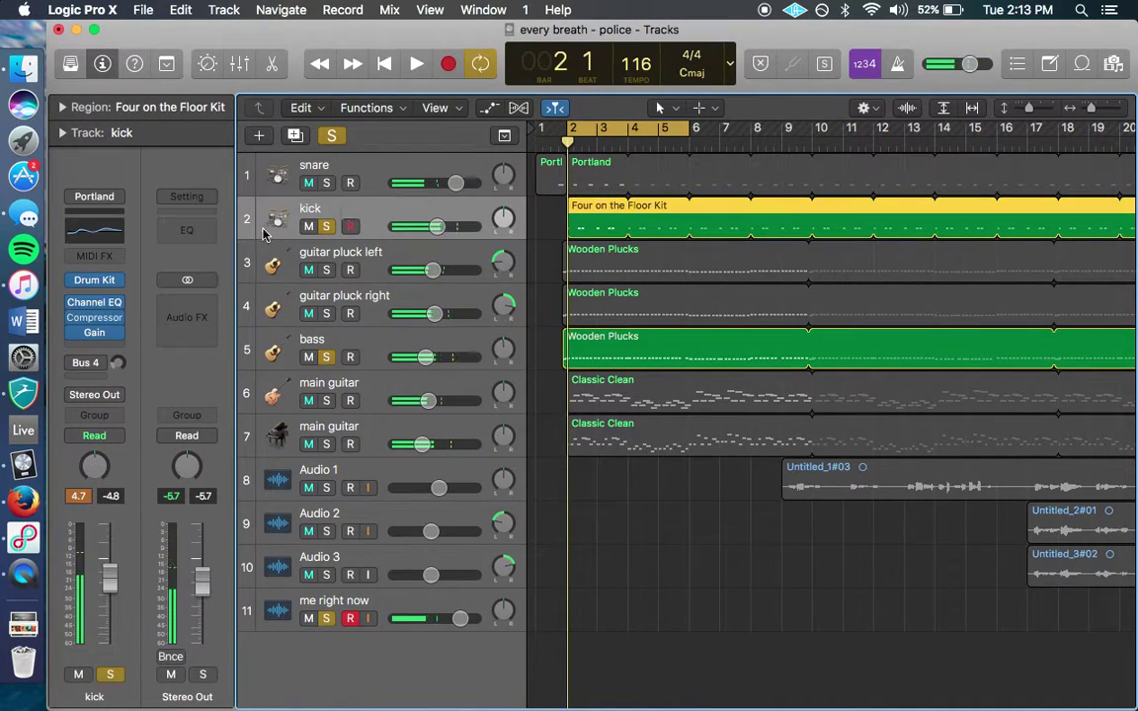
click(326, 183)
key(space)
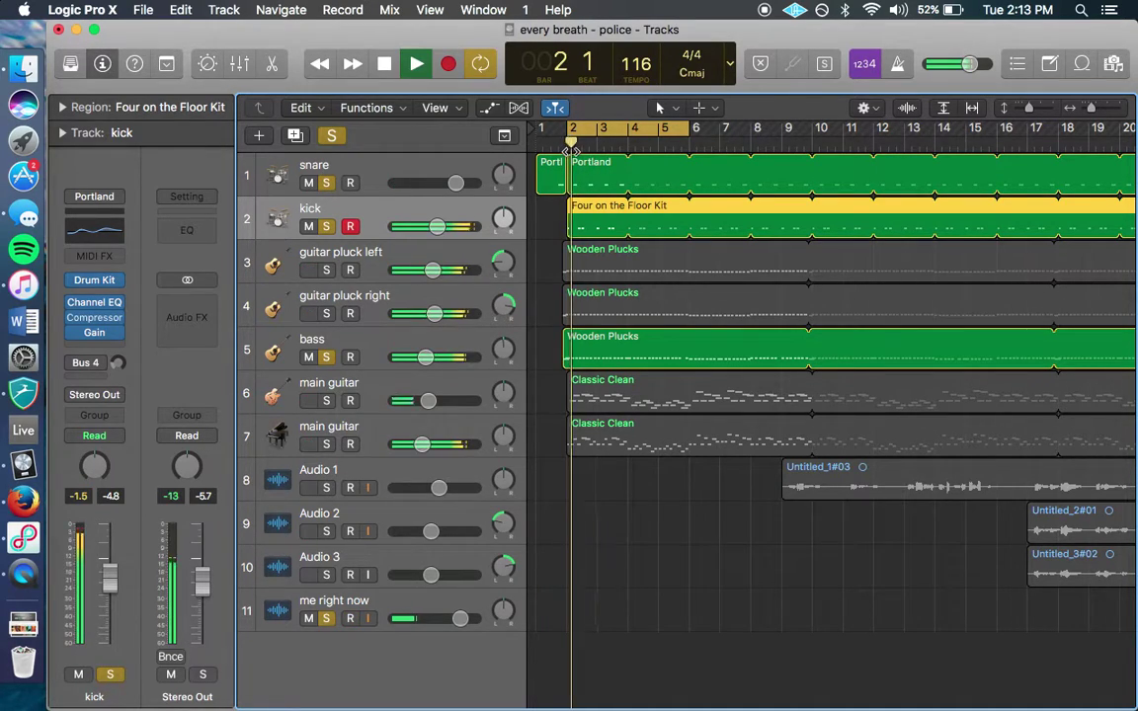
click(363, 170)
key(space)
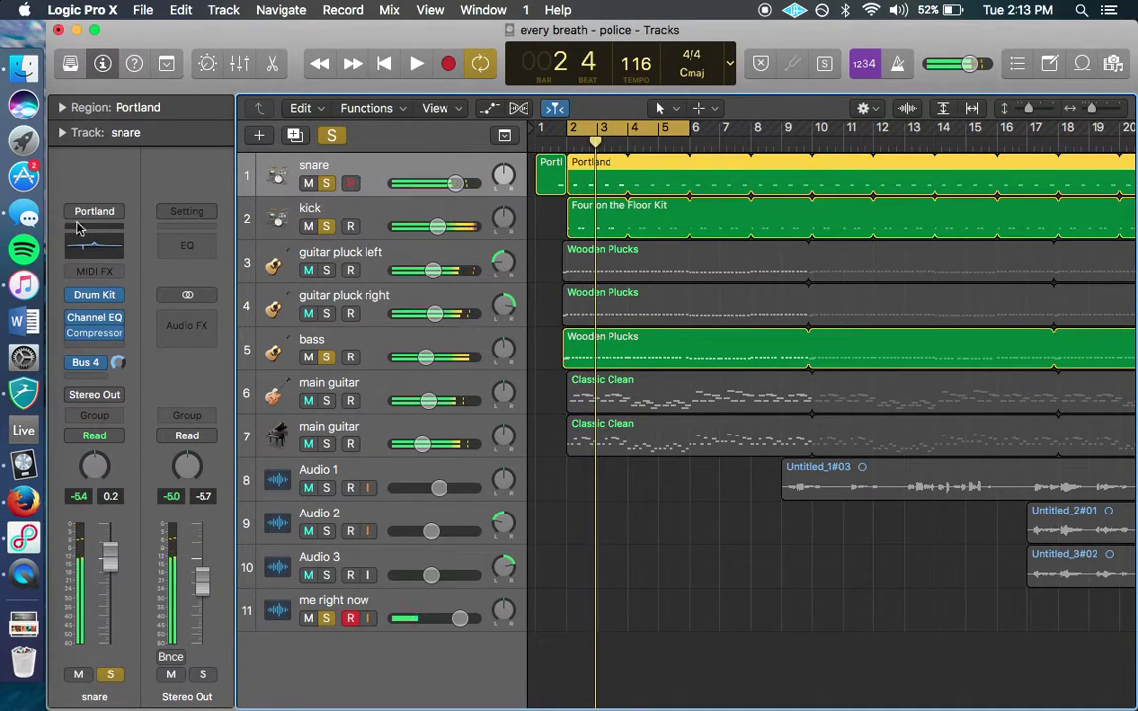
Open the snare's Channel EQ and reset all its bands to the default settings.
click(116, 321)
click(100, 320)
click(99, 320)
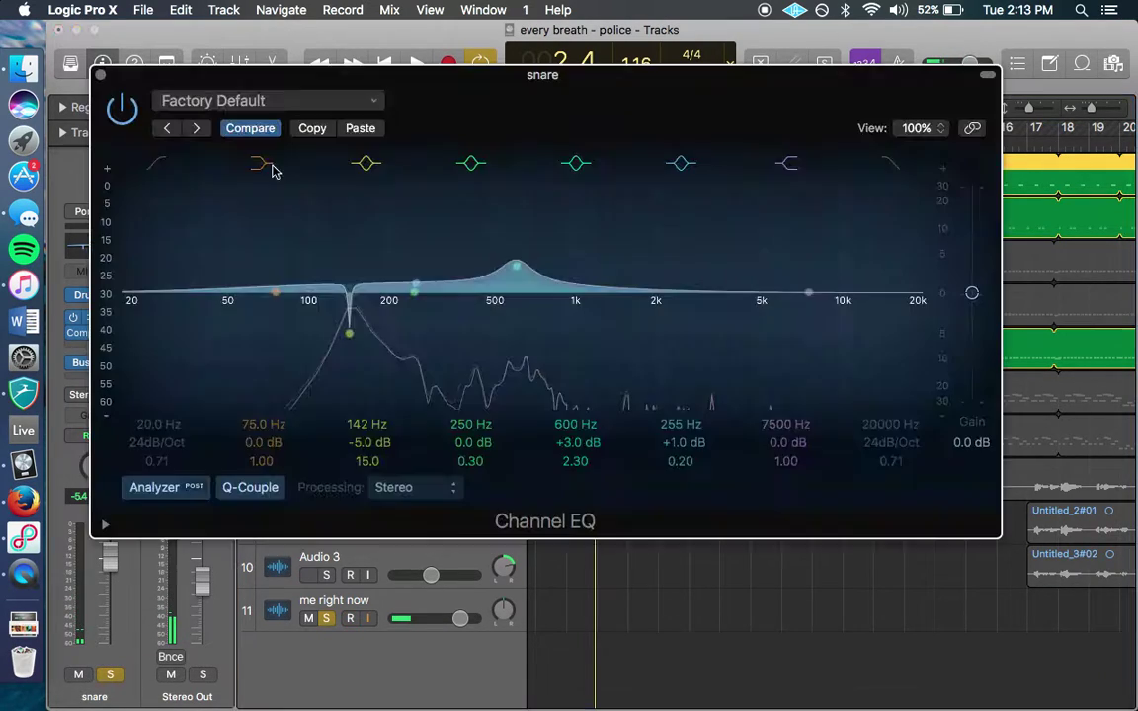
click(230, 100)
click(209, 314)
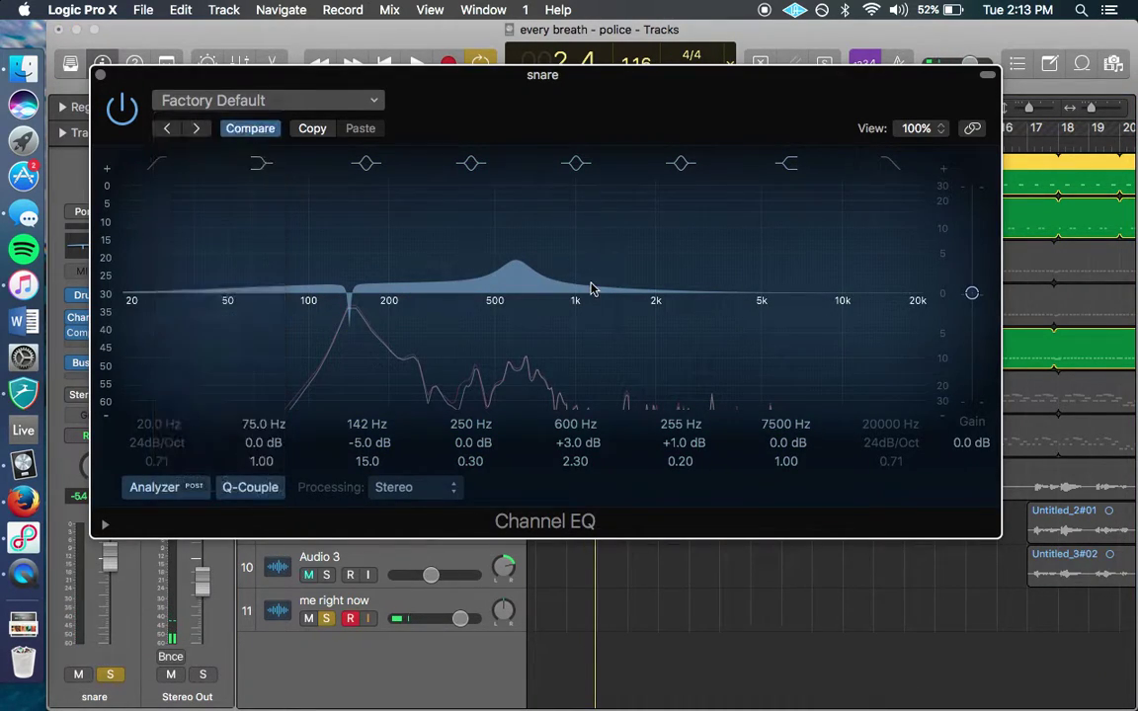
During playback, set the snare EQ's upper-mid peak band next to the high shelf to 730 Hz, +1.5 dB, with a Q of 0.60.
key(space)
drag(632, 307, 600, 296)
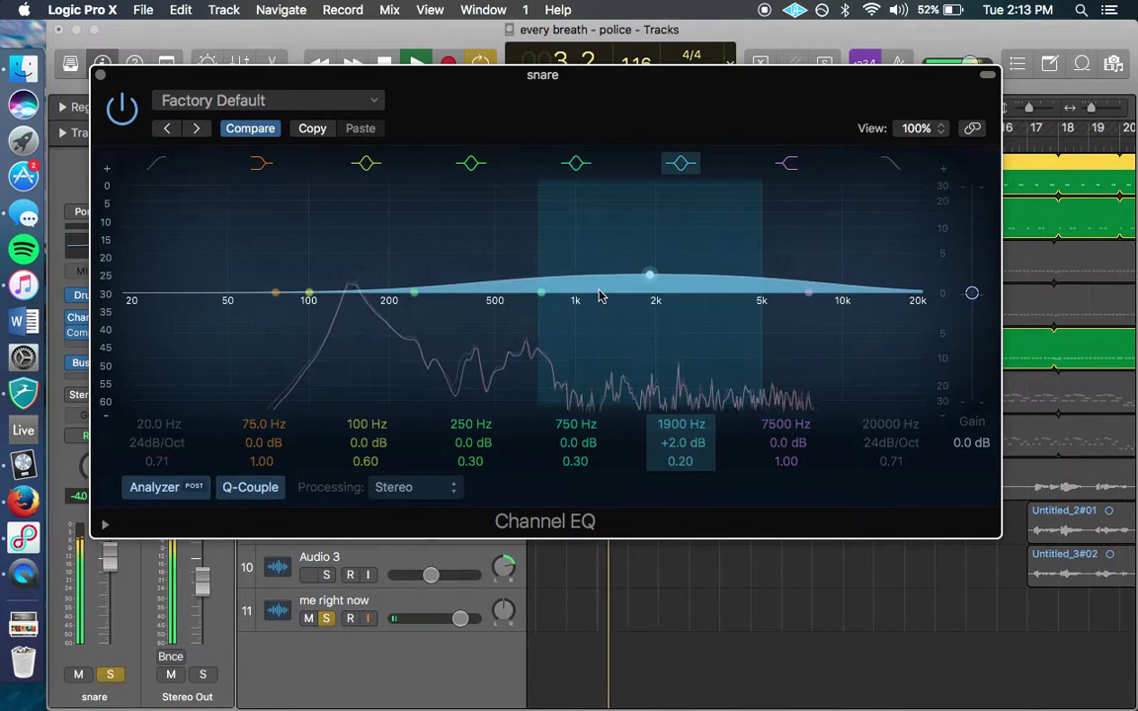
scroll(680, 464, up, 5)
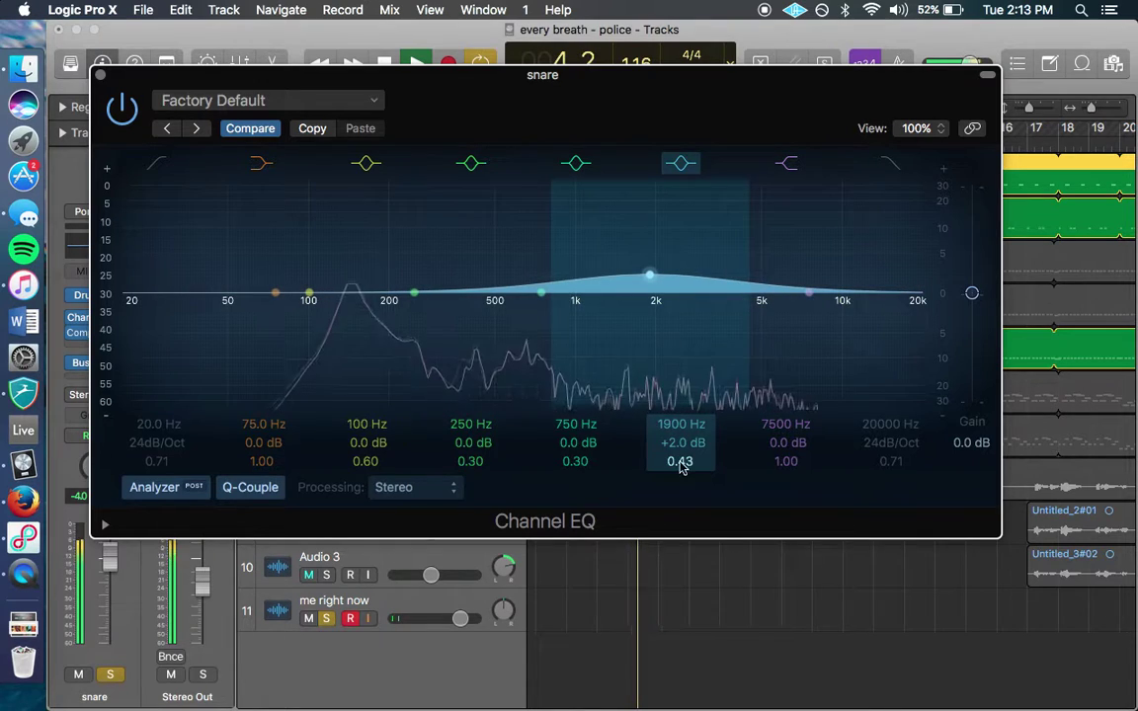
drag(647, 275, 528, 281)
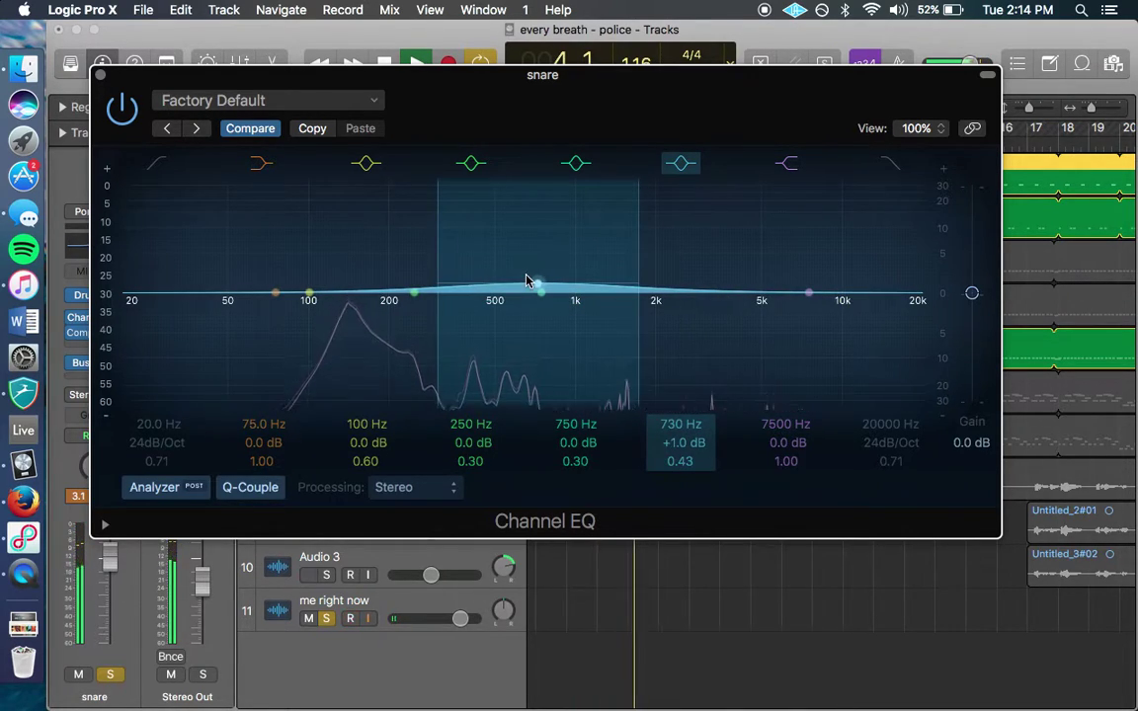
drag(724, 464, 725, 435)
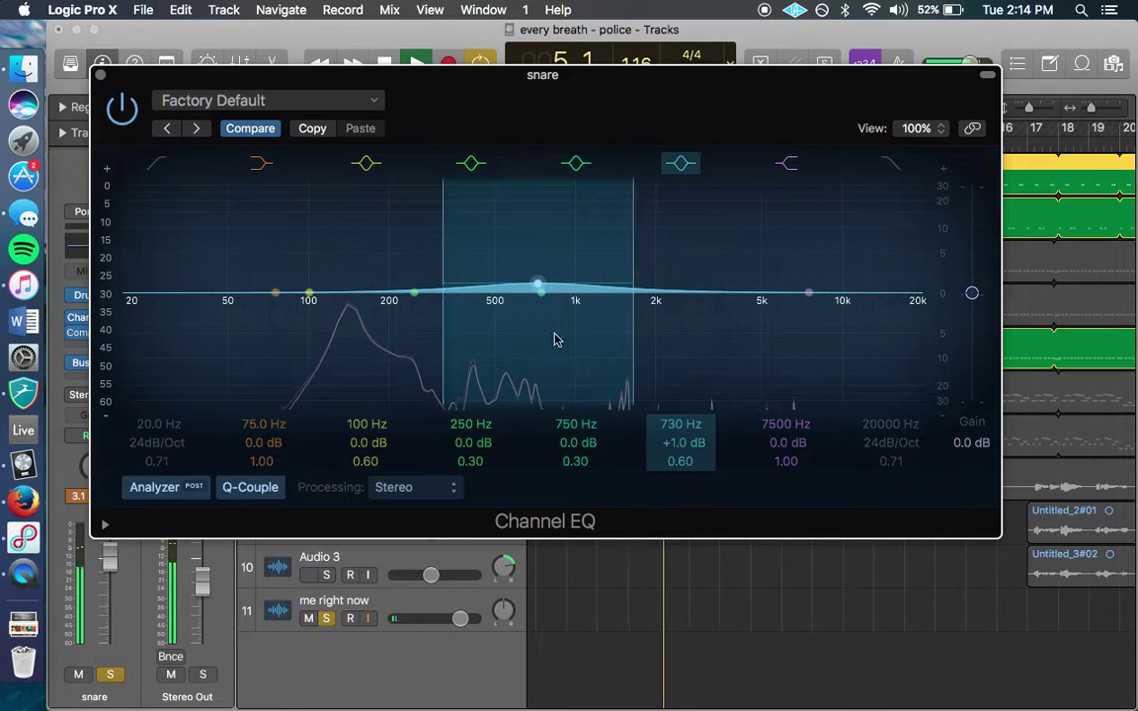
drag(538, 286, 539, 283)
Set the snare EQ's 100 Hz band to 124 Hz, +1.0 dB, and enable its low cut at 124 Hz.
drag(347, 287, 376, 311)
click(153, 164)
drag(247, 316, 346, 287)
Set the snare EQ's 250 Hz band to 320 Hz, -1.5 dB, with a Q of 1.00, and briefly bypass the EQ to compare.
mouse_move(459, 289)
mouse_down()
mouse_move(462, 317)
mouse_move(472, 311)
mouse_up()
mouse_move(472, 471)
mouse_down()
mouse_move(472, 425)
mouse_move(472, 464)
mouse_up()
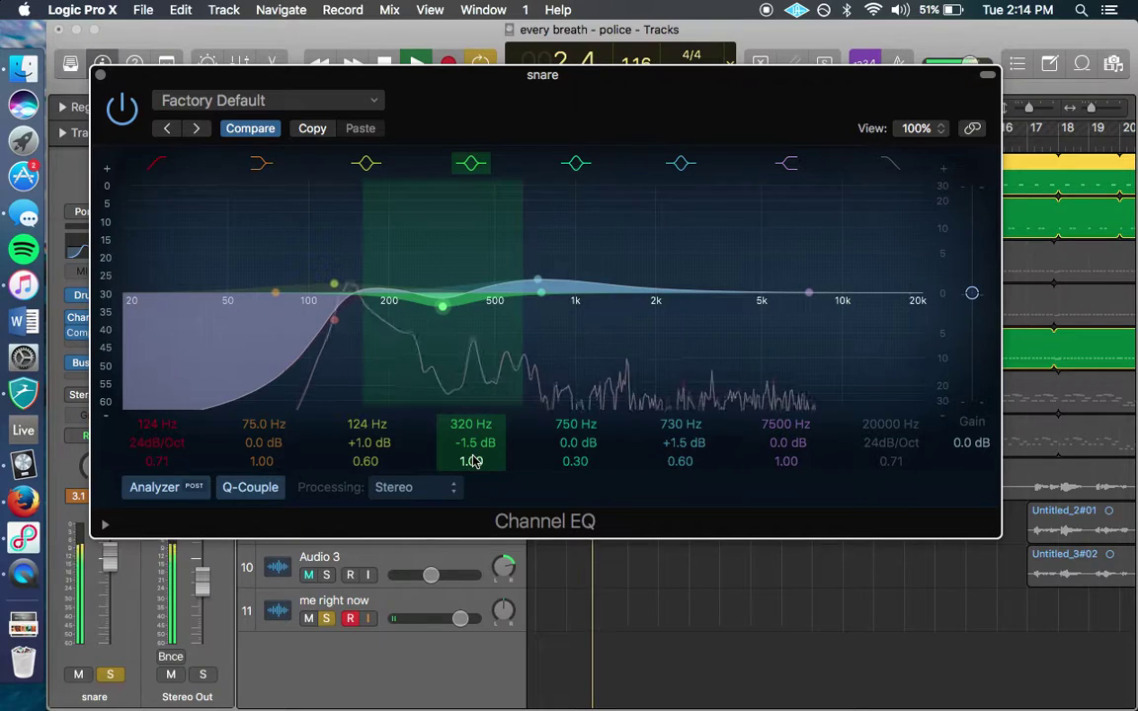
click(120, 110)
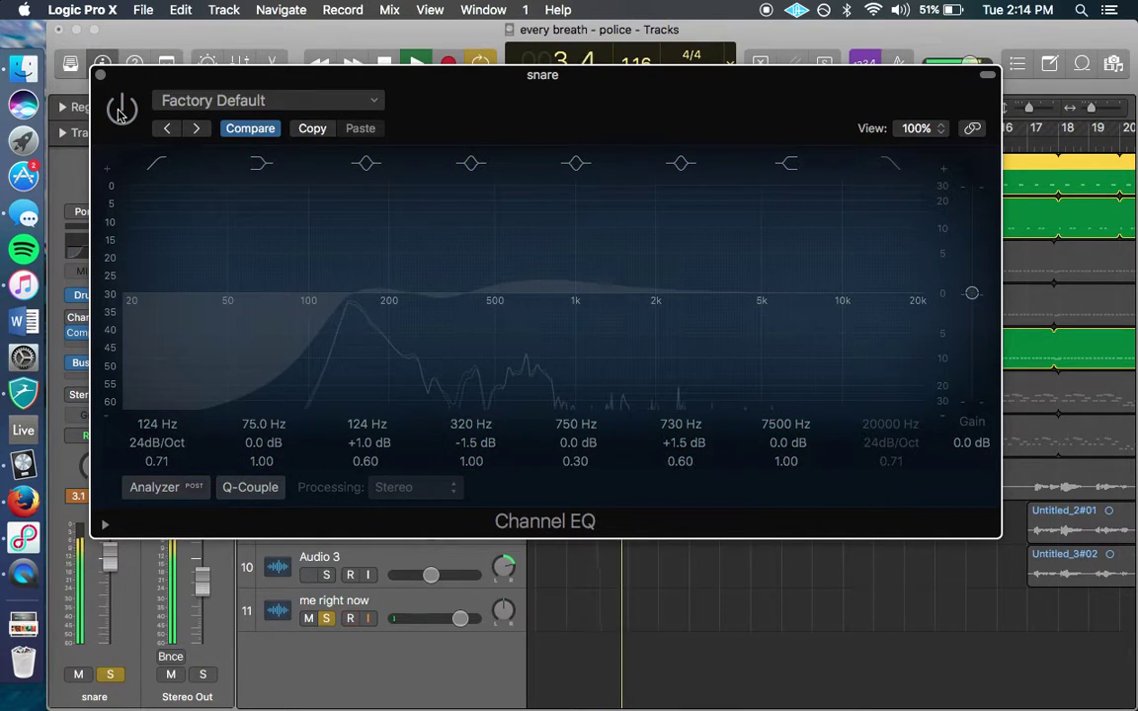
click(120, 111)
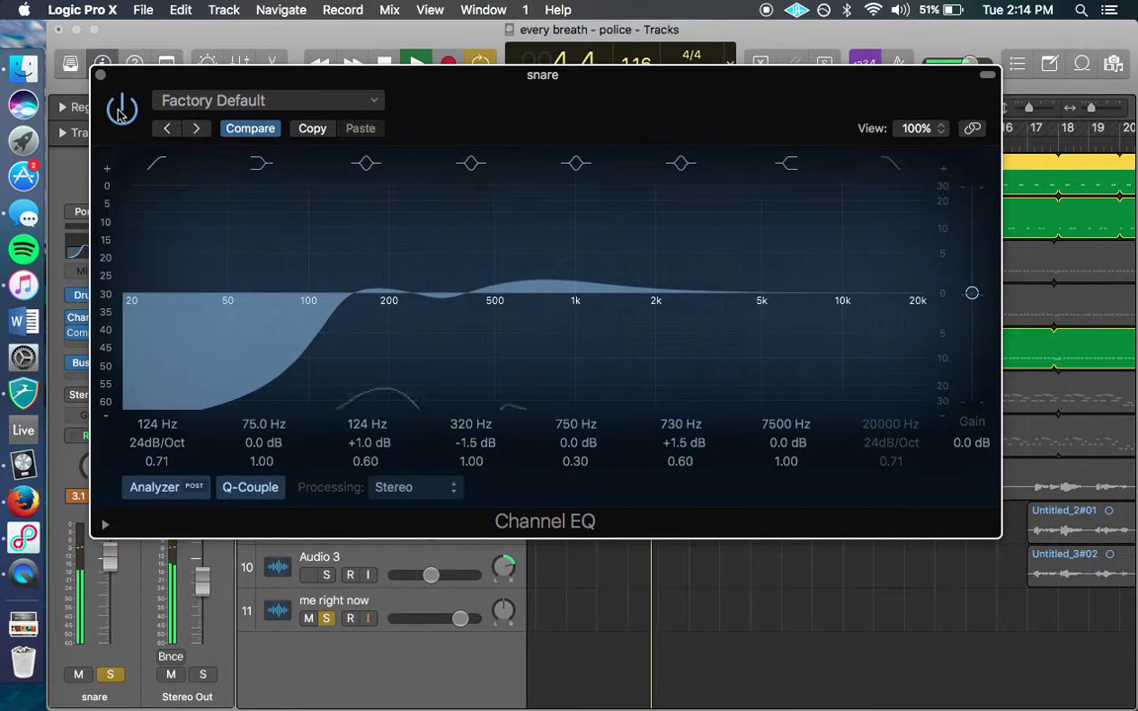
Set the snare EQ's high shelf to 8300 Hz, +1.5 dB, its 750 Hz band to 1320 Hz, -2.0 dB, and its 730 Hz band to 630 Hz, +2.0 dB.
mouse_move(781, 317)
mouse_down()
mouse_move(765, 299)
mouse_move(767, 221)
mouse_move(800, 323)
mouse_move(790, 325)
mouse_move(795, 305)
mouse_up()
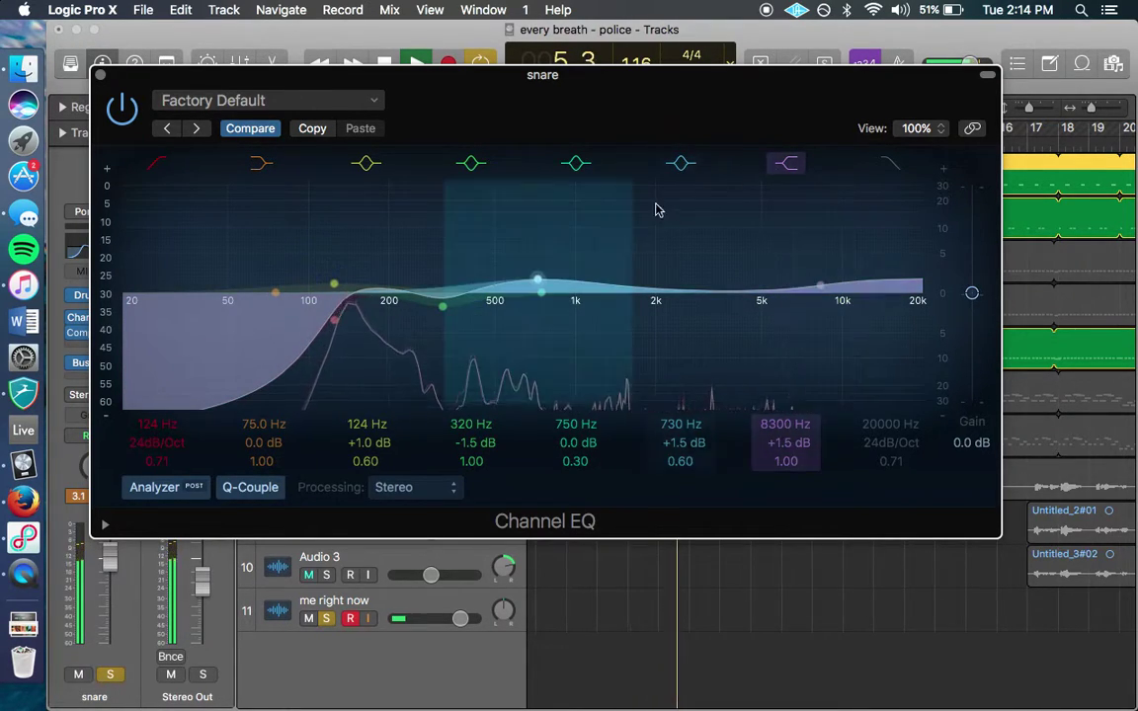
drag(552, 298, 605, 311)
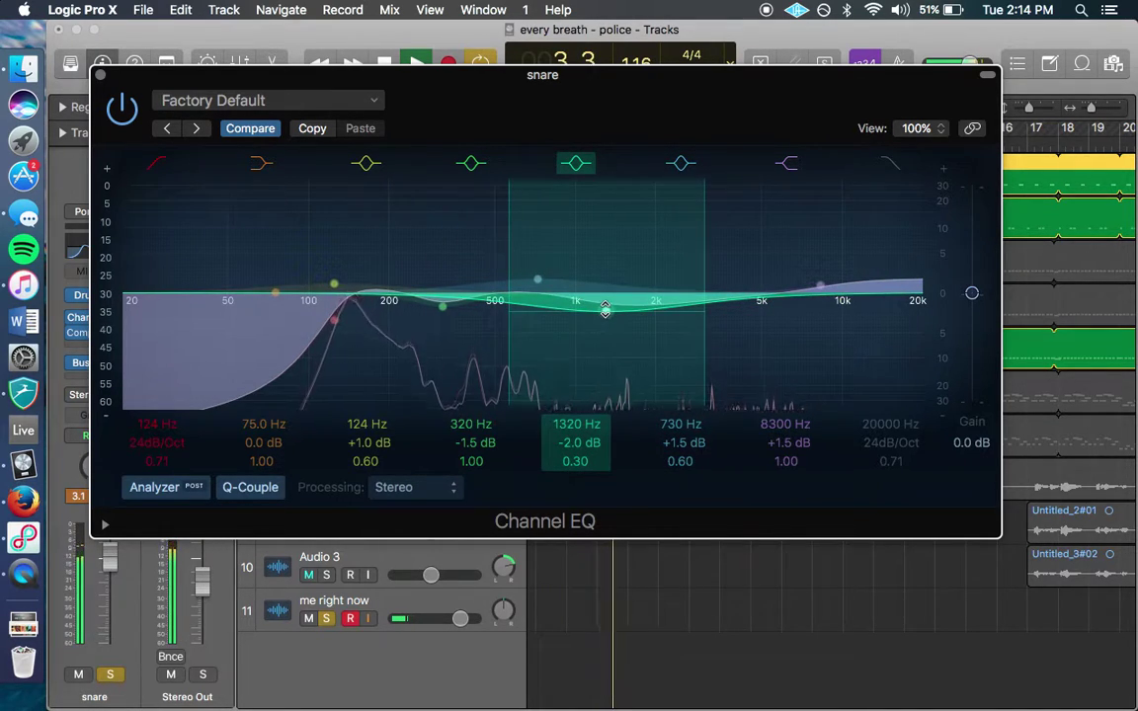
drag(501, 257, 482, 255)
Set the snare EQ's 320 Hz band to -2.0 dB, move its 124 Hz peak band to 174 Hz, and close the EQ.
drag(445, 310, 447, 318)
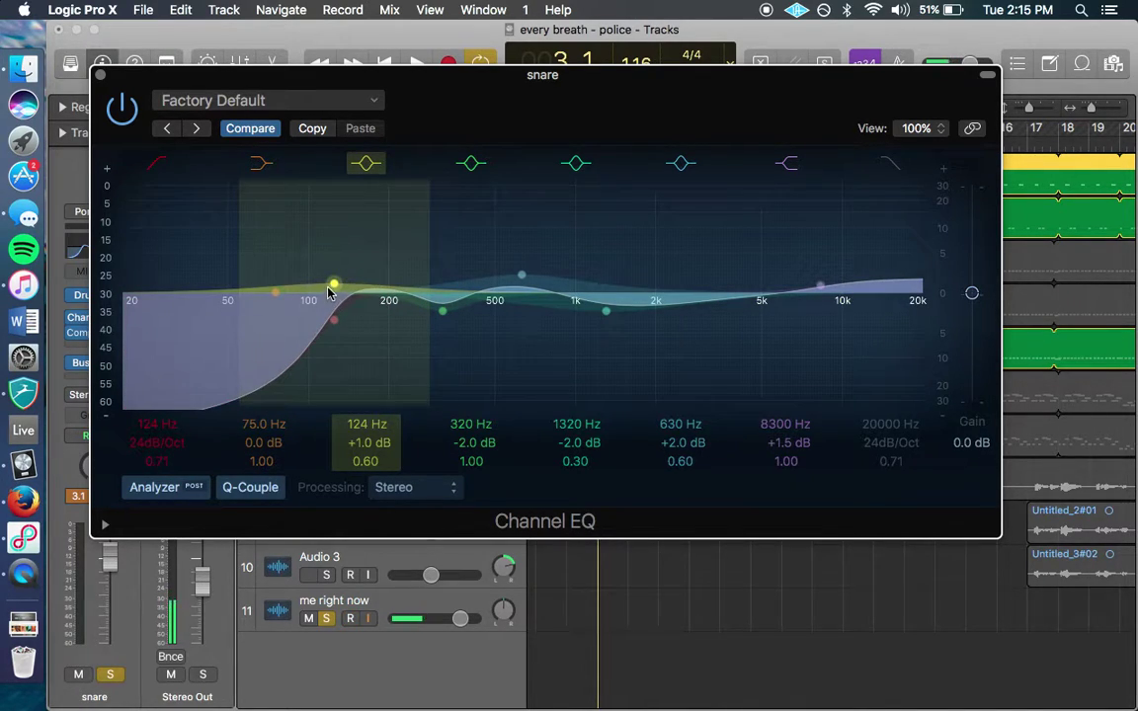
drag(338, 288, 379, 288)
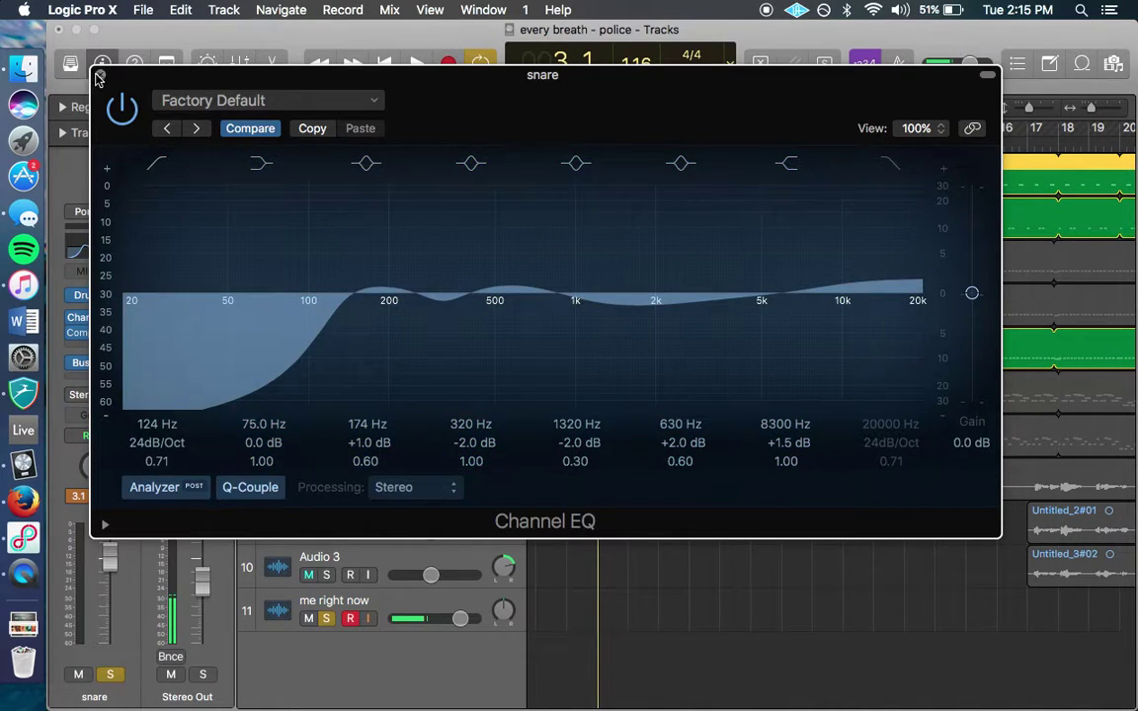
click(99, 77)
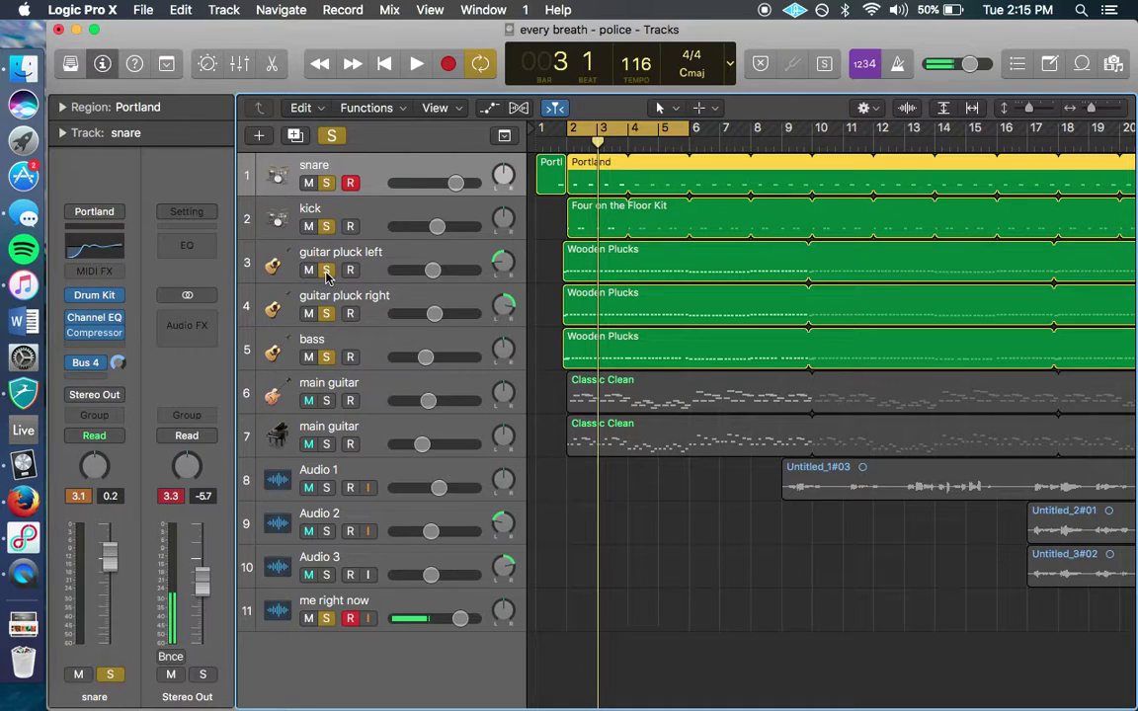
Play the loop with both guitar pluck tracks soloed alongside the drums, and unsolo the bass.
key(space)
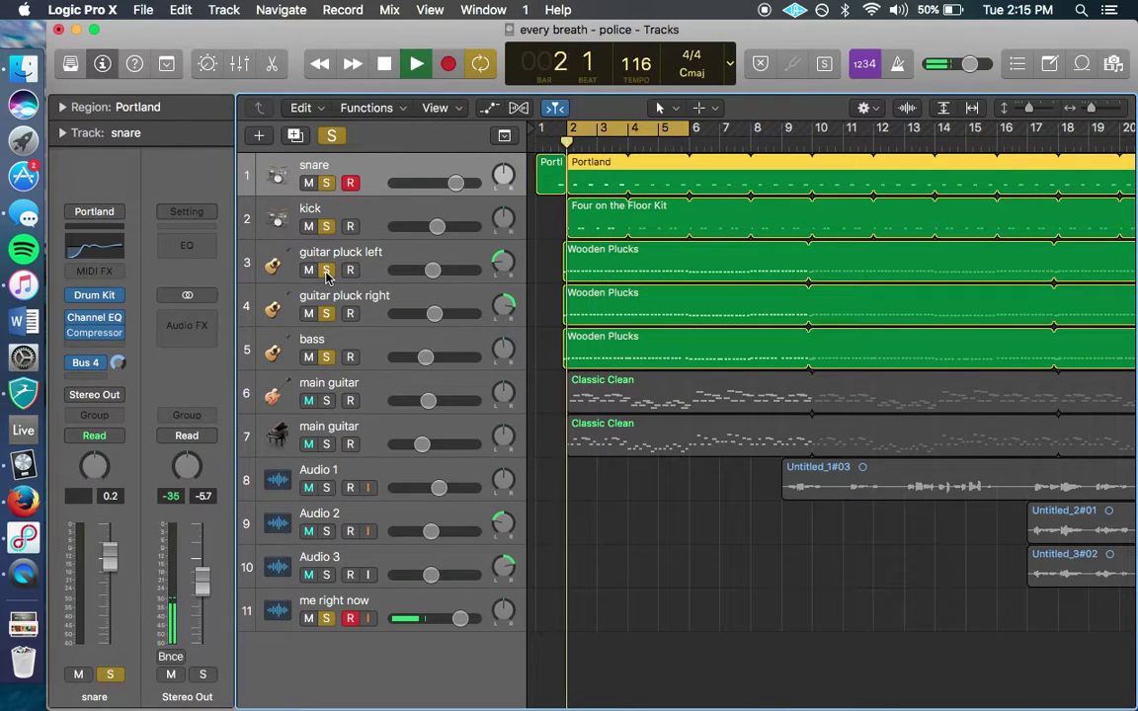
click(308, 357)
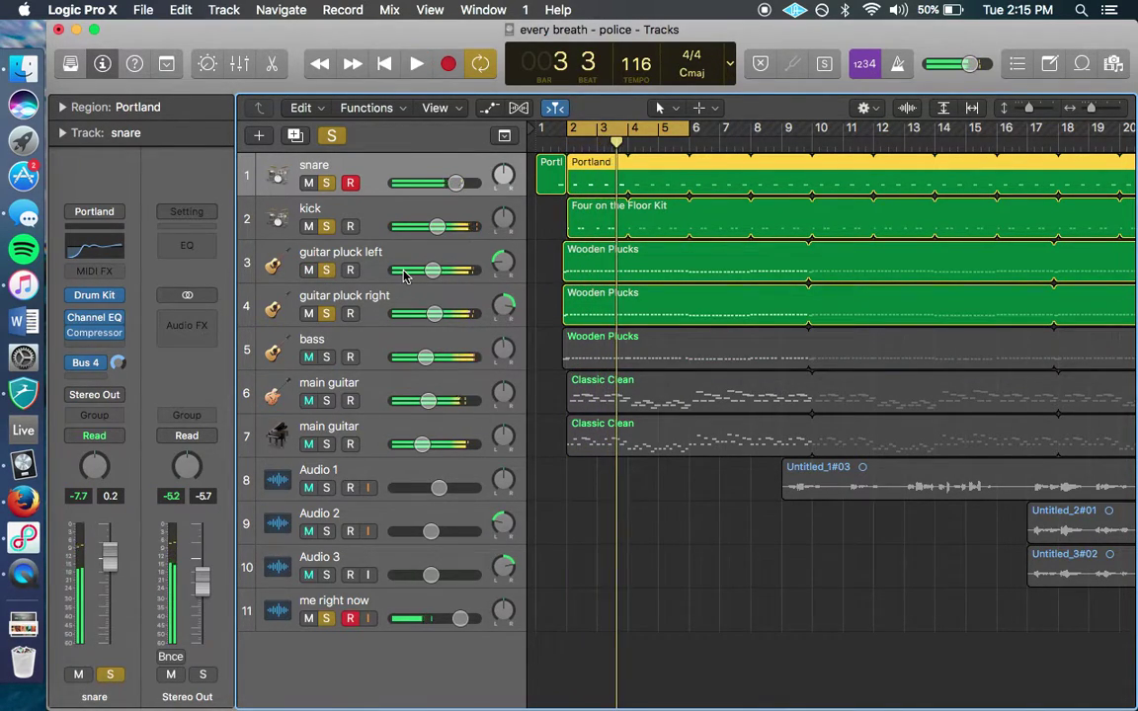
Review the band settings and curve in the snare's Channel EQ, and close it.
click(97, 317)
key(Escape)
click(94, 317)
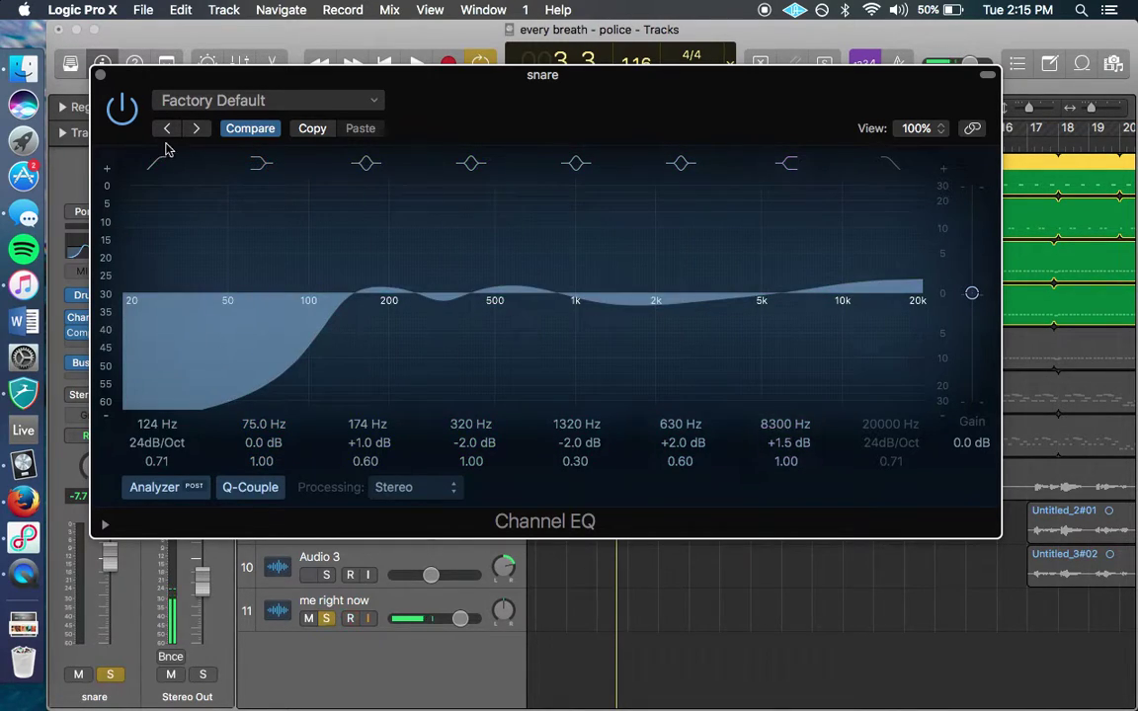
click(101, 76)
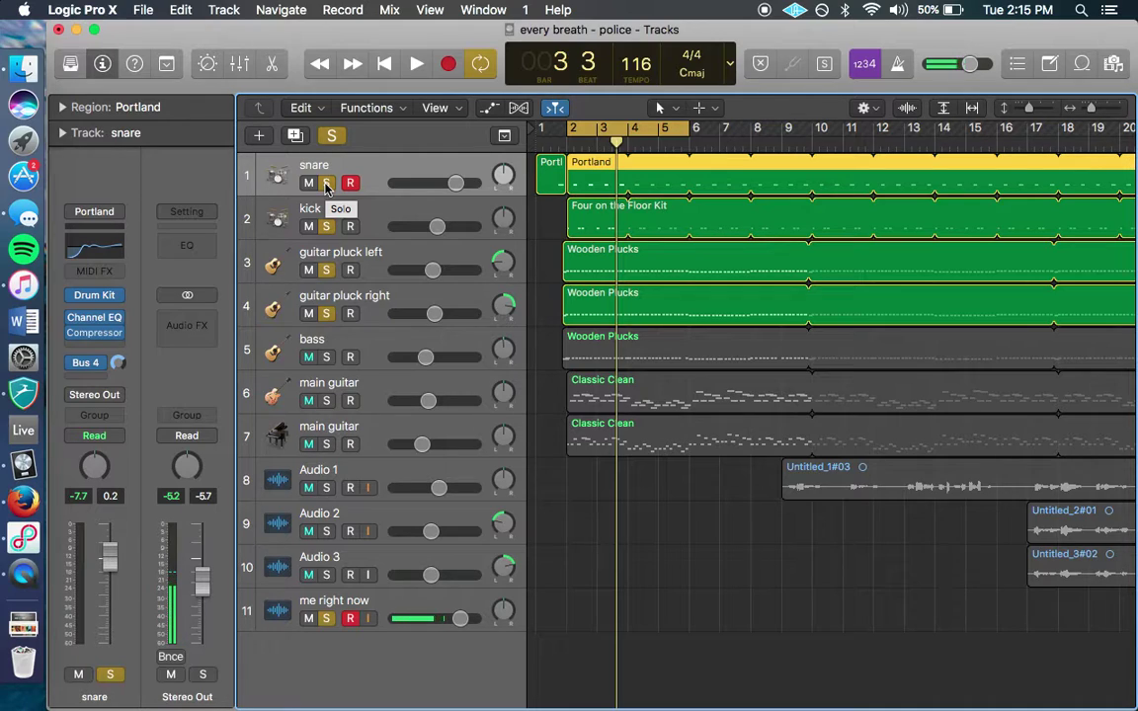
Play the loop and insert a stereo Channel EQ on the guitar pluck left track.
click(367, 257)
key(space)
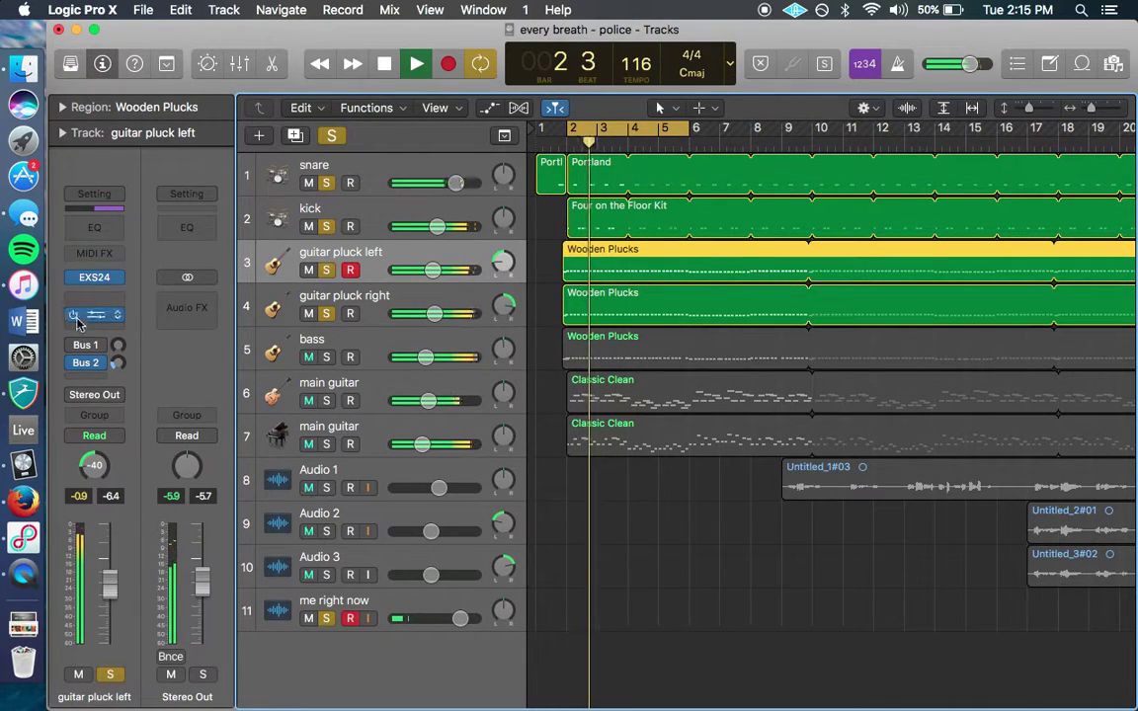
click(84, 299)
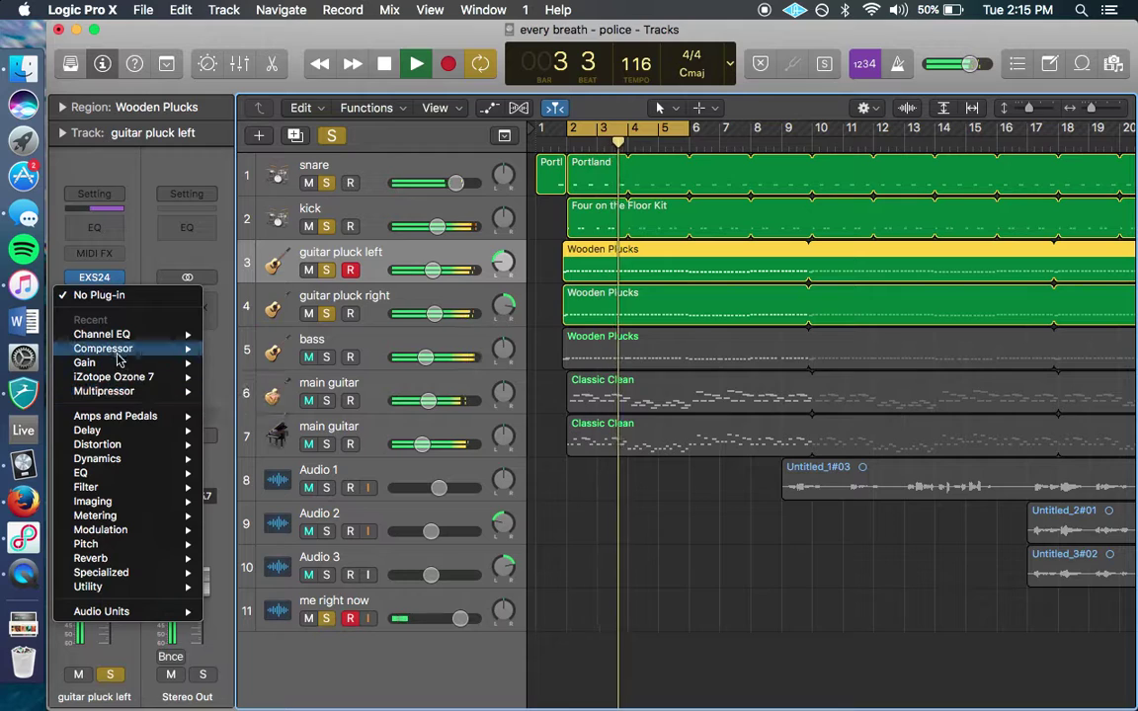
click(245, 336)
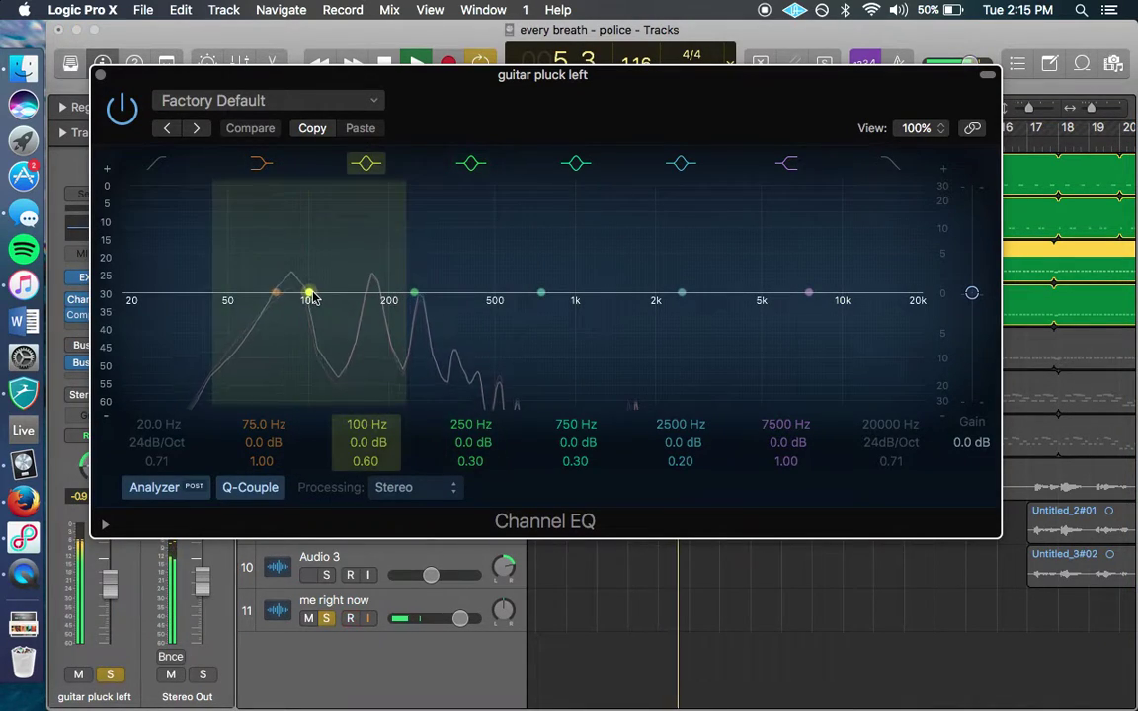
Enable a 240 Hz low cut, and set the 250 Hz band to 275 Hz, +2.0 dB, Q 0.48 and the 2500 Hz band to 1720 Hz, -1.5 dB.
click(155, 163)
mouse_move(135, 318)
mouse_down()
mouse_move(366, 325)
mouse_move(378, 338)
mouse_move(357, 338)
mouse_move(414, 338)
mouse_move(435, 299)
mouse_move(435, 254)
mouse_move(425, 287)
mouse_up()
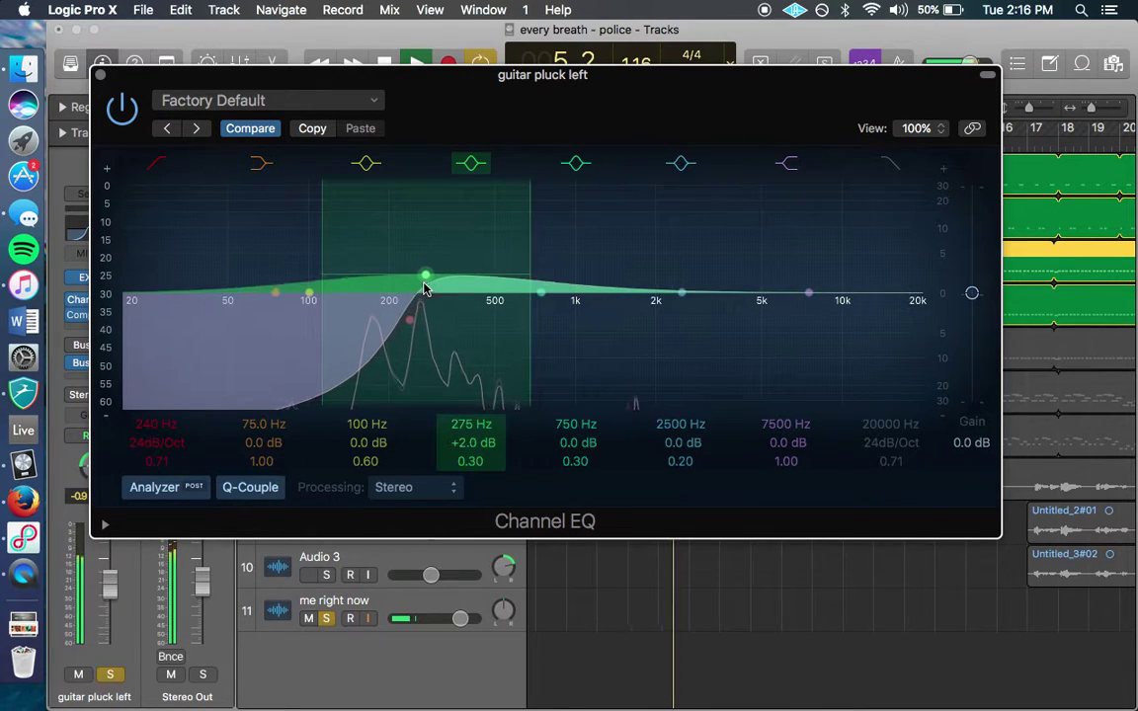
drag(470, 461, 470, 434)
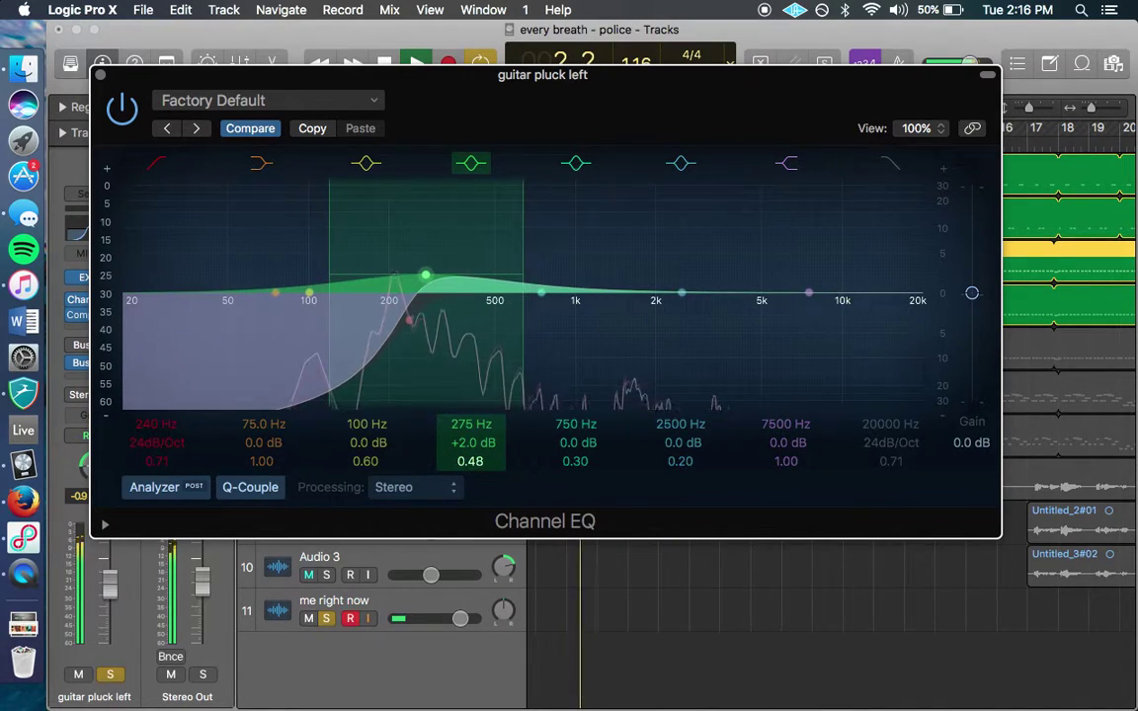
drag(676, 259, 593, 309)
Unsolo guitar pluck right, and set the guitar pluck left EQ's low cut to 190 Hz and its 275 Hz band to 290 Hz, +1.5 dB.
drag(126, 94, 320, 425)
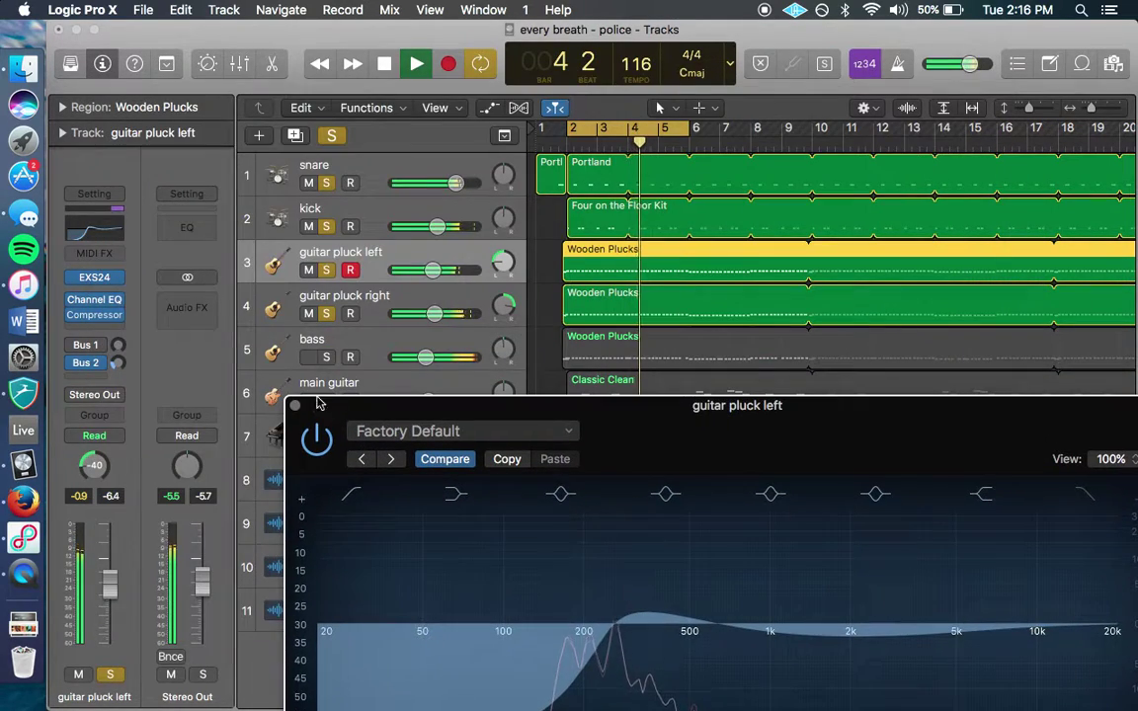
click(326, 313)
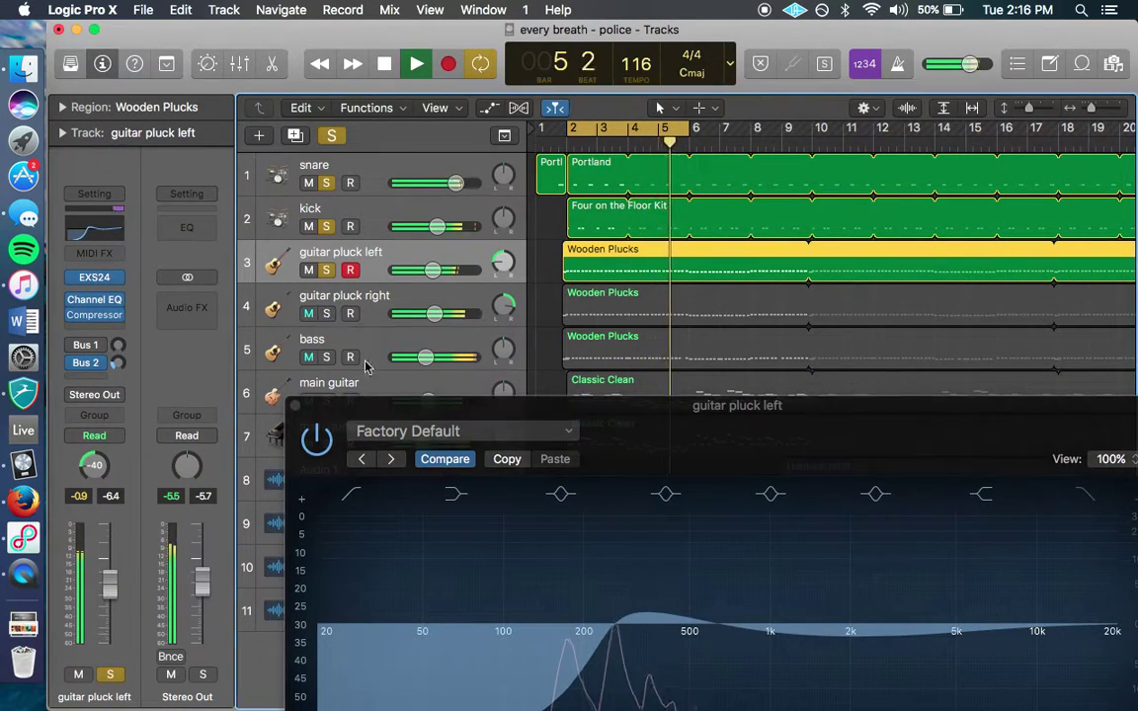
drag(631, 423, 525, 325)
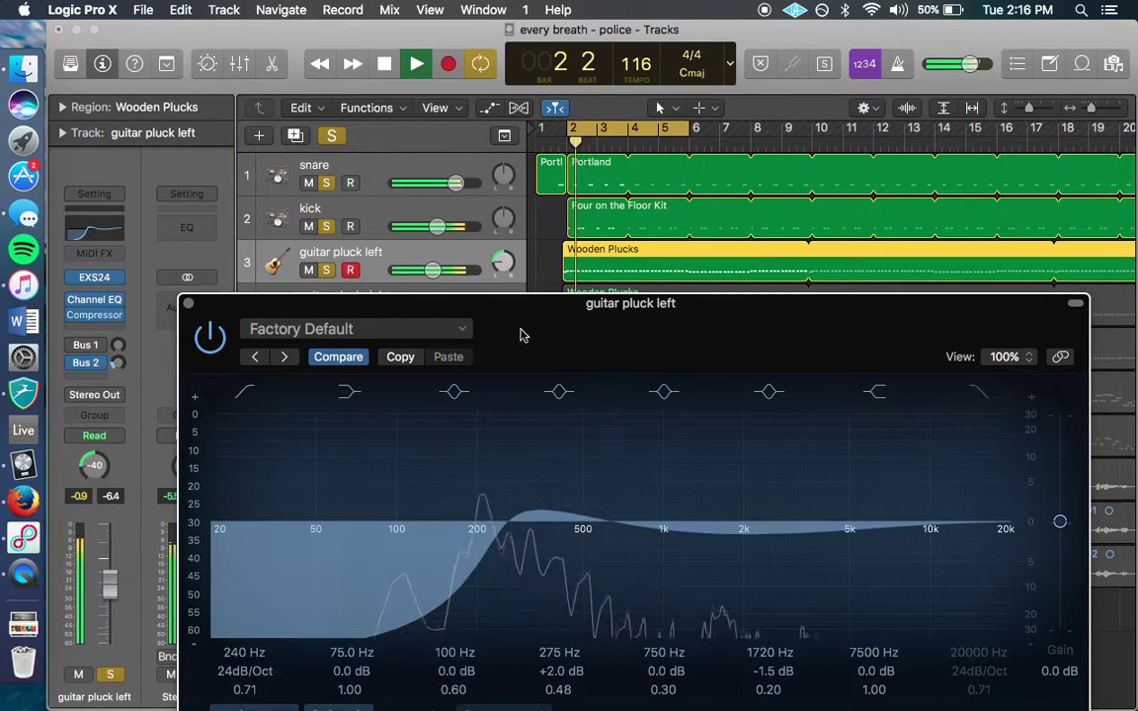
drag(491, 555, 464, 561)
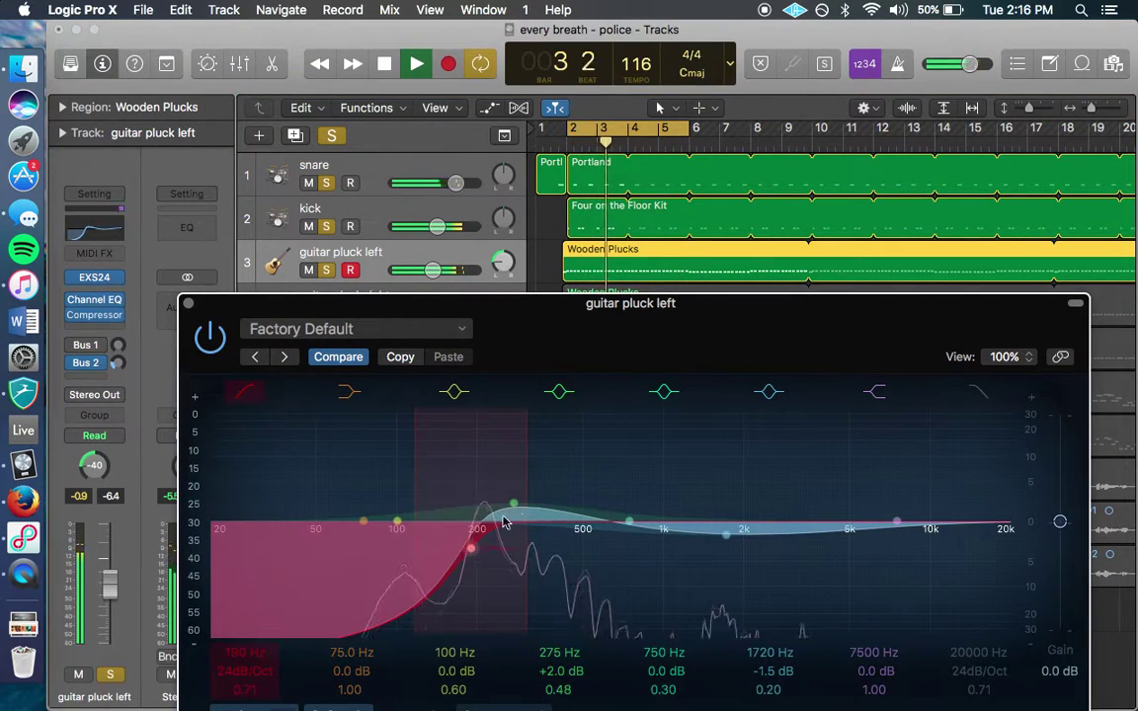
mouse_move(515, 503)
mouse_down()
mouse_move(537, 481)
mouse_move(521, 452)
mouse_move(526, 498)
mouse_up()
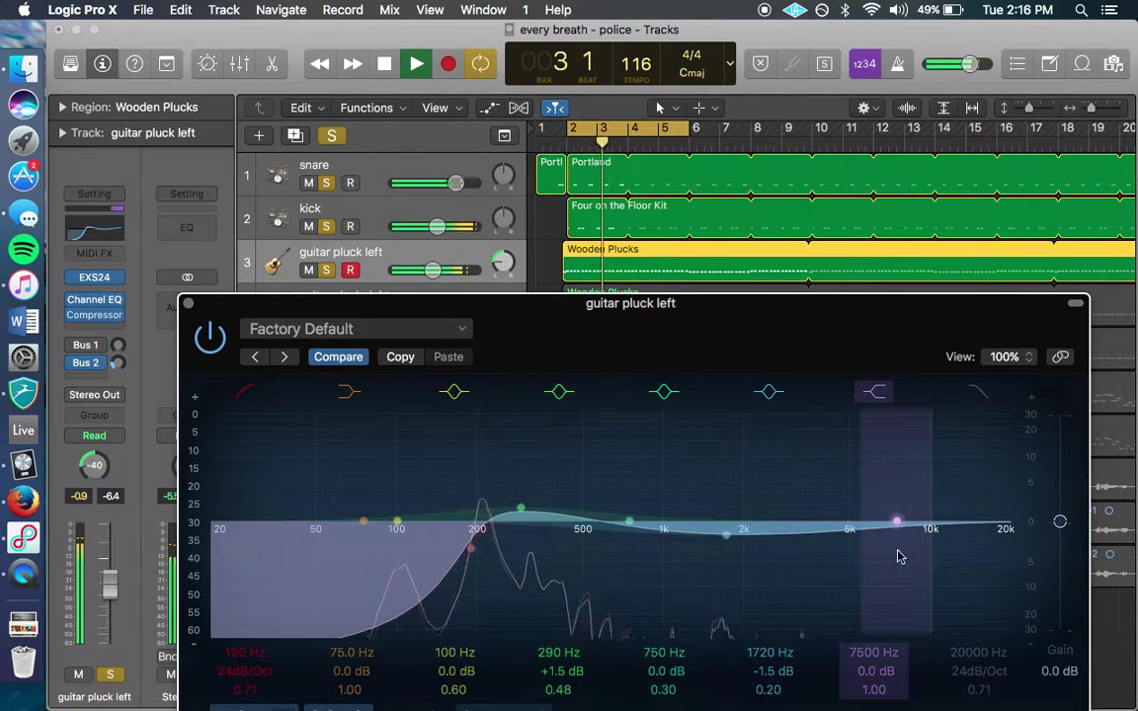
Set the EQ's high shelf to 6600 Hz, +3.0 dB and its 1720 Hz band to 1680 Hz, compare with a brief bypass, and close it.
mouse_move(894, 516)
mouse_down()
mouse_move(858, 514)
mouse_move(882, 530)
mouse_up()
mouse_move(727, 534)
mouse_down()
mouse_move(724, 481)
mouse_move(724, 534)
mouse_up()
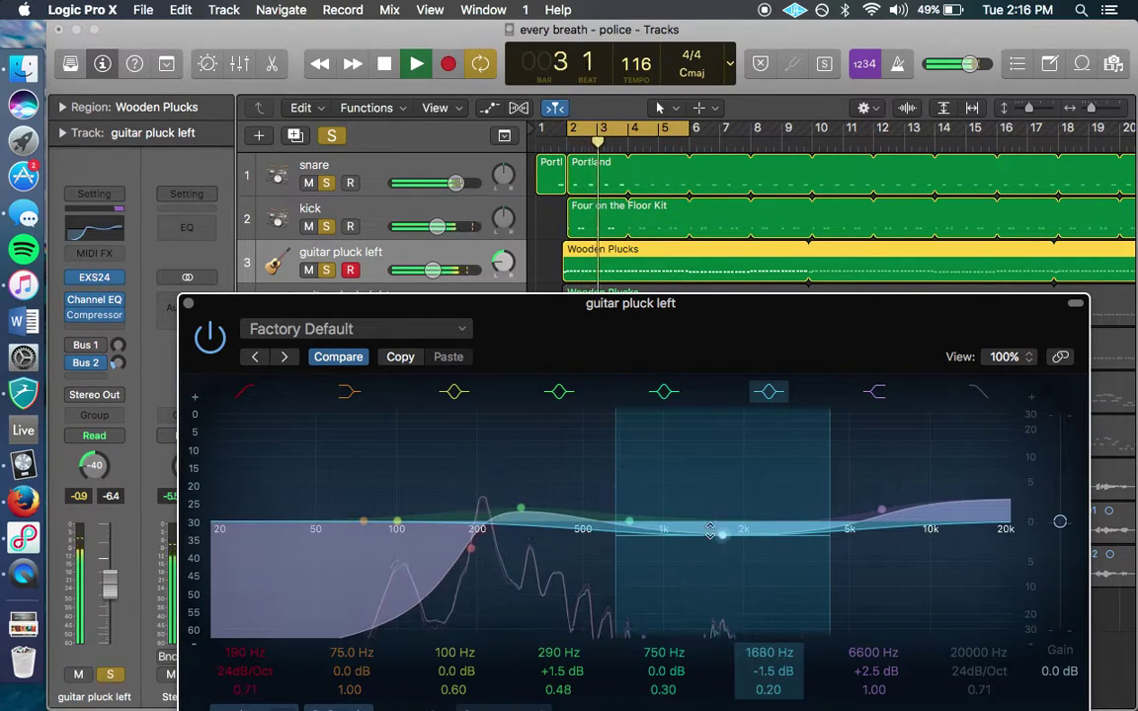
drag(885, 515, 886, 510)
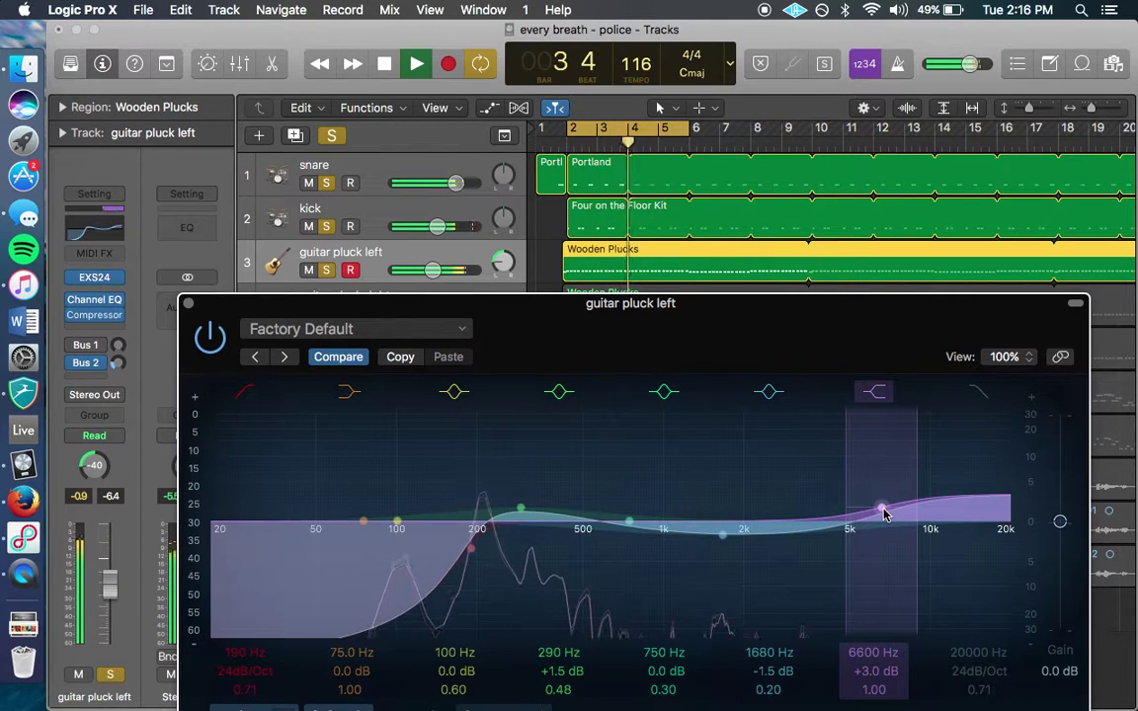
click(223, 338)
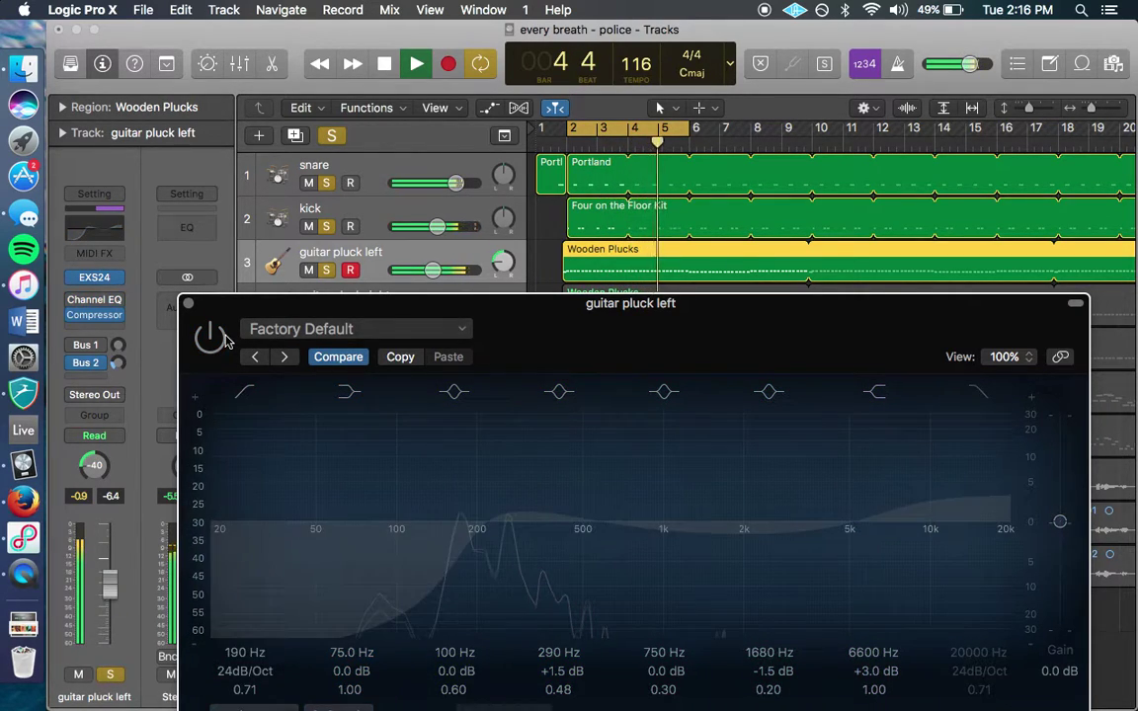
click(225, 340)
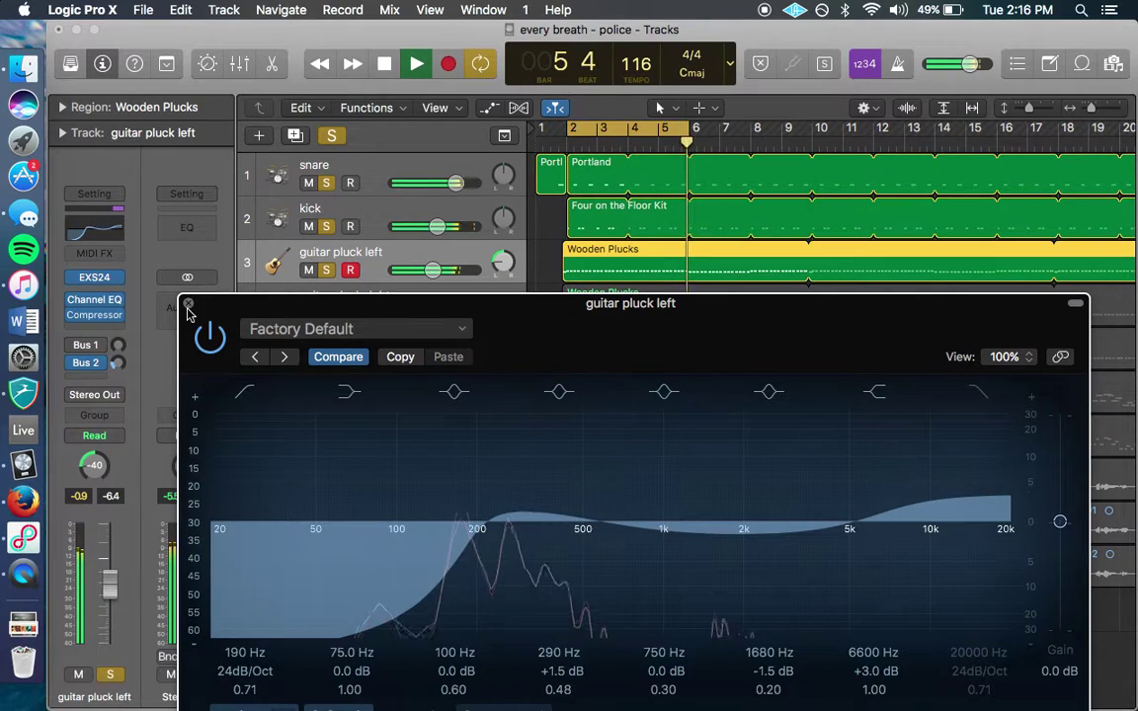
click(188, 307)
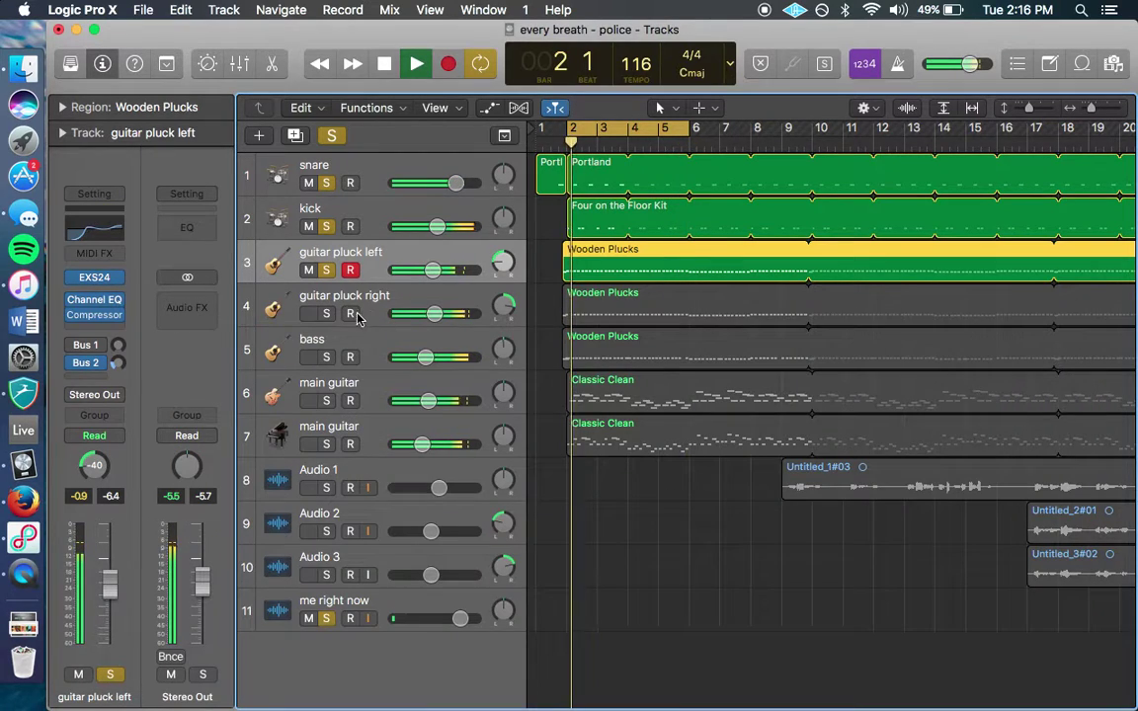
Solo guitar pluck right again, and copy the settings of the guitar pluck left Channel EQ.
click(237, 63)
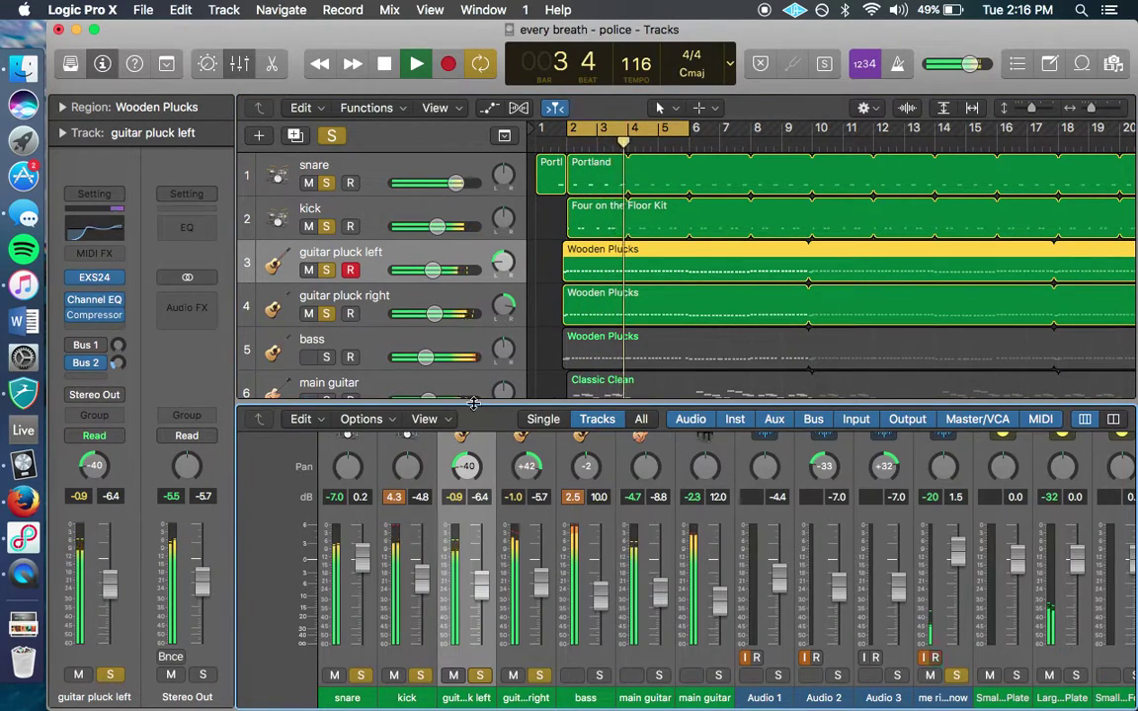
key(x)
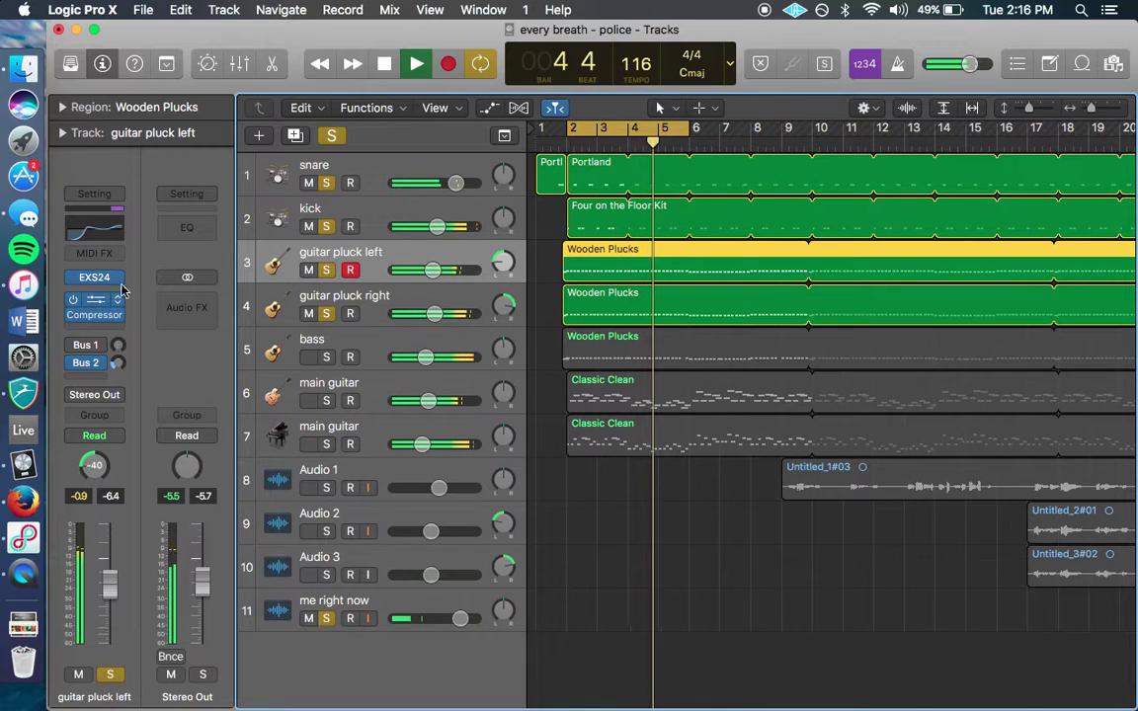
click(97, 301)
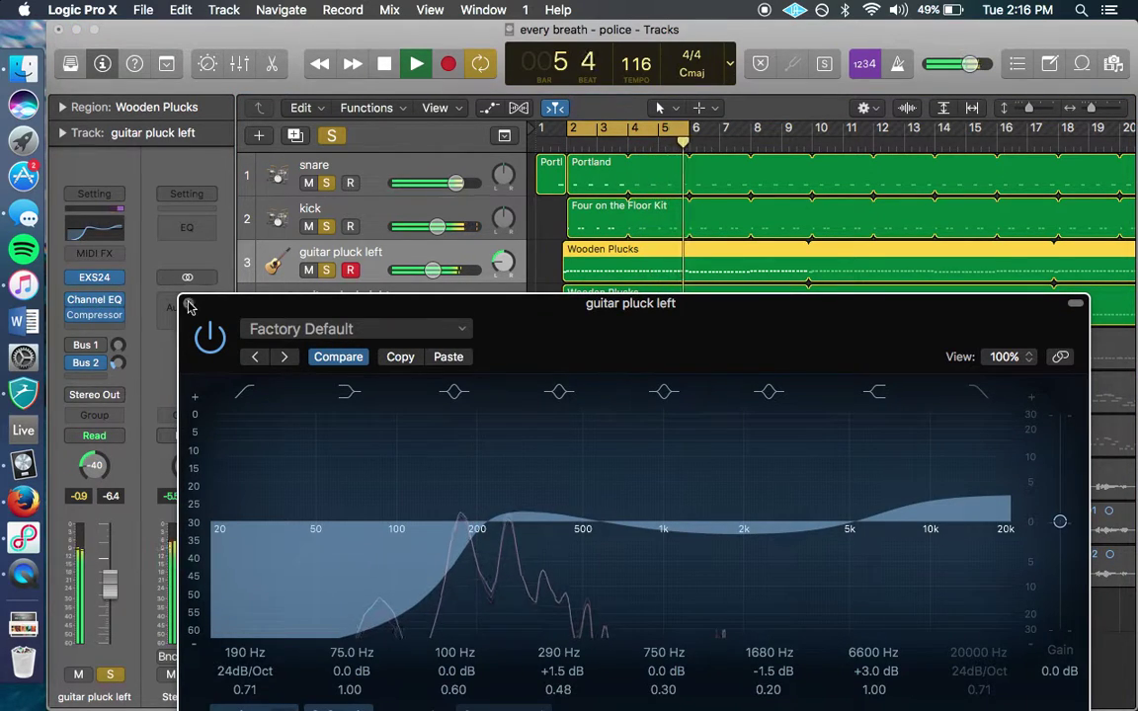
click(188, 303)
Insert a stereo Channel EQ on guitar pluck right, paste the copied guitar pluck left settings into it, and close it.
click(363, 315)
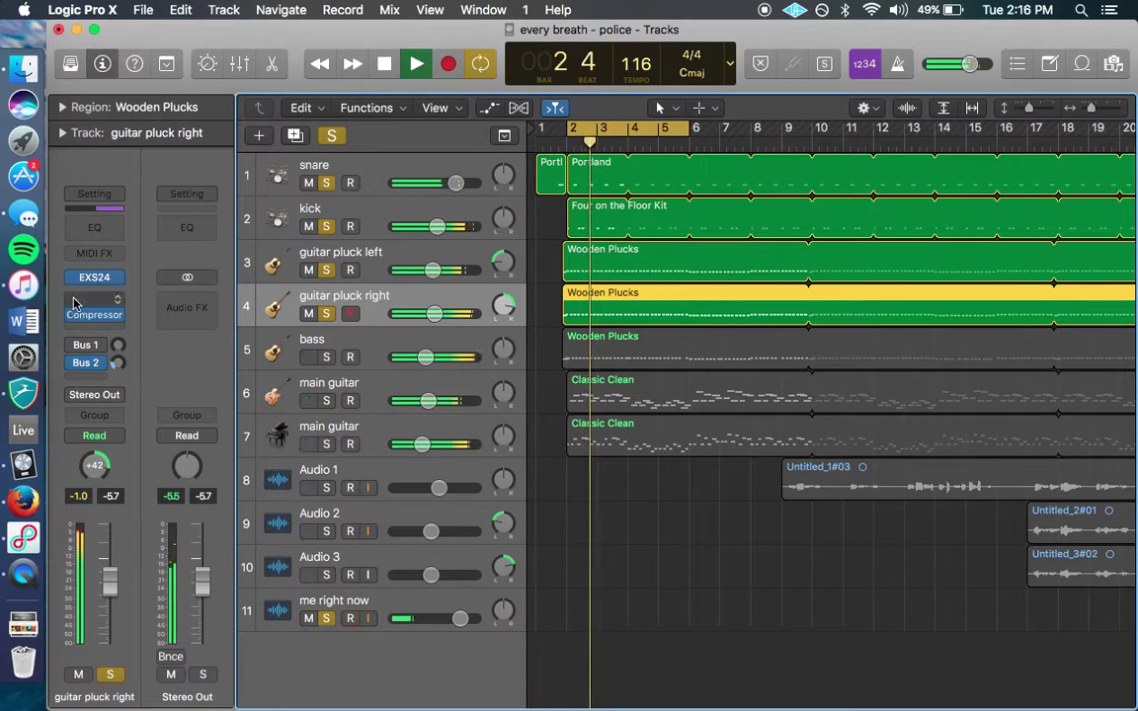
click(81, 297)
mouse_move(157, 333)
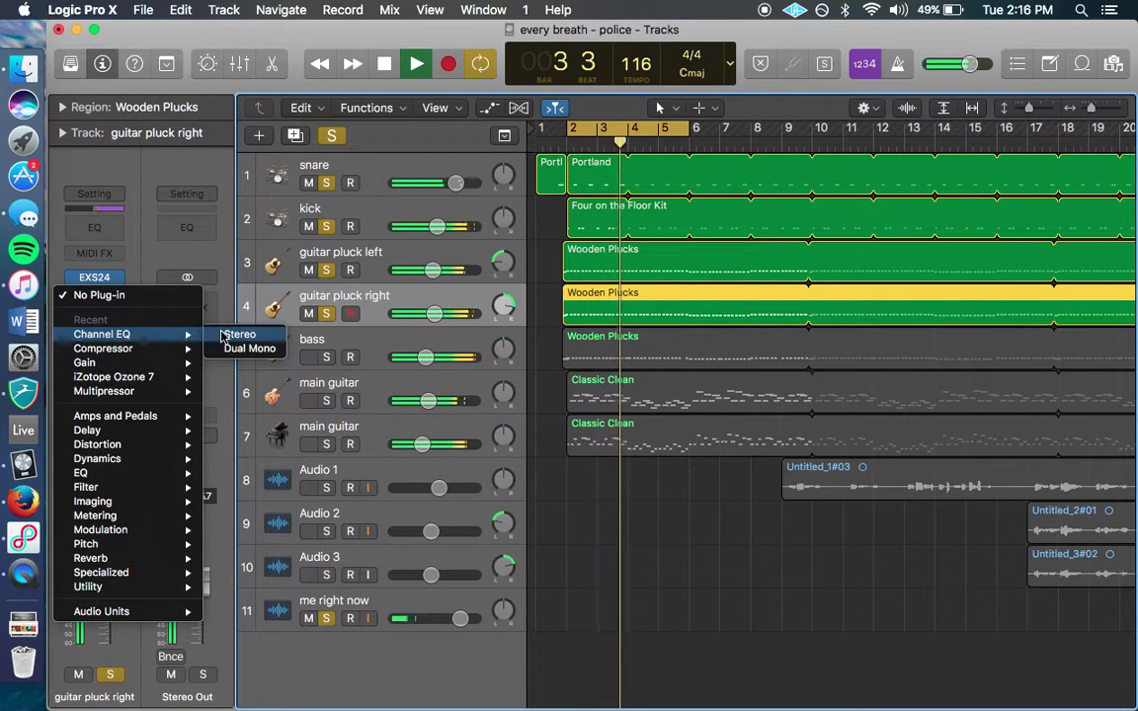
click(231, 334)
click(281, 99)
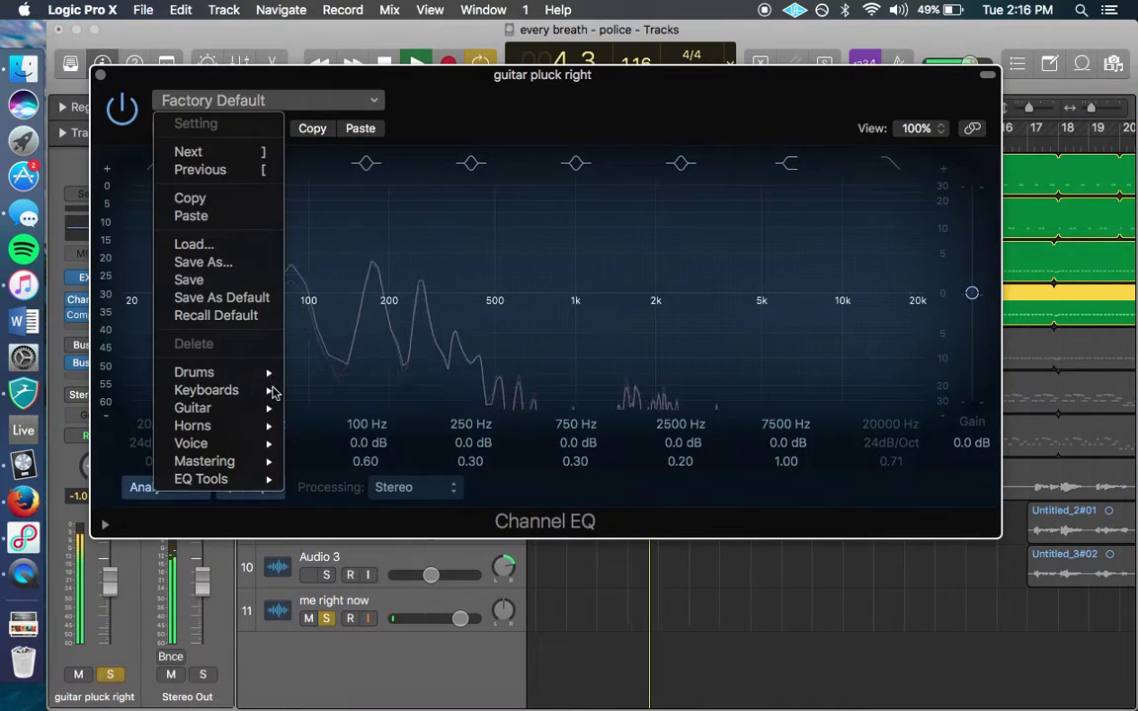
click(359, 128)
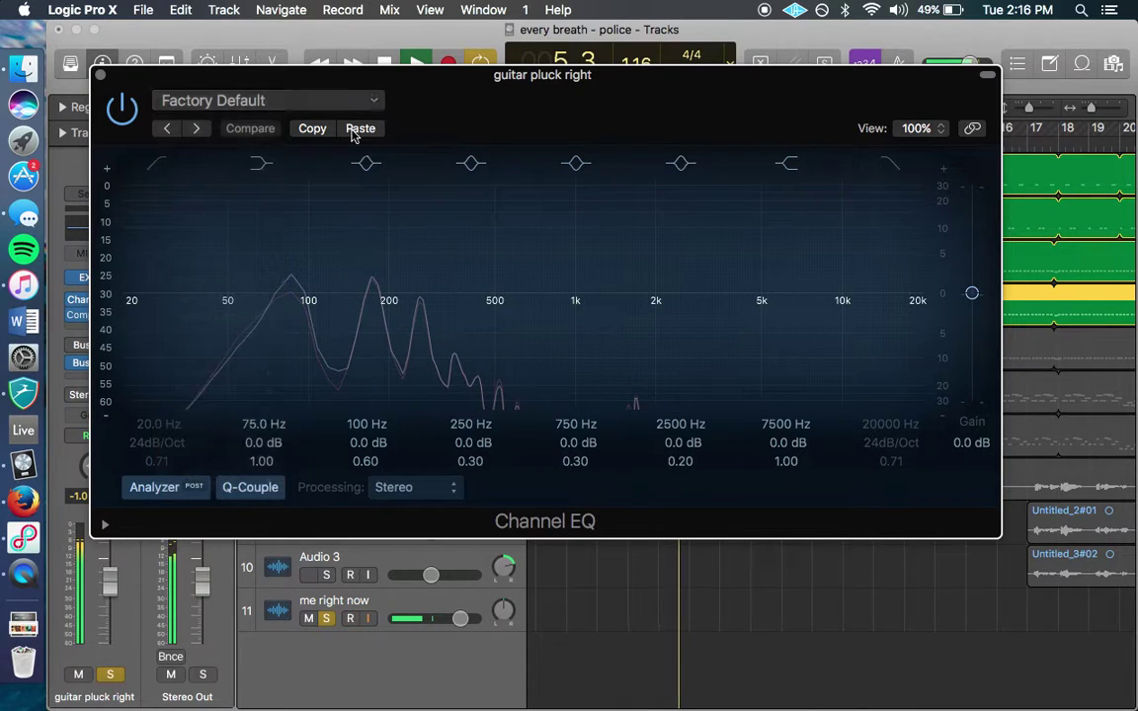
click(359, 129)
click(100, 75)
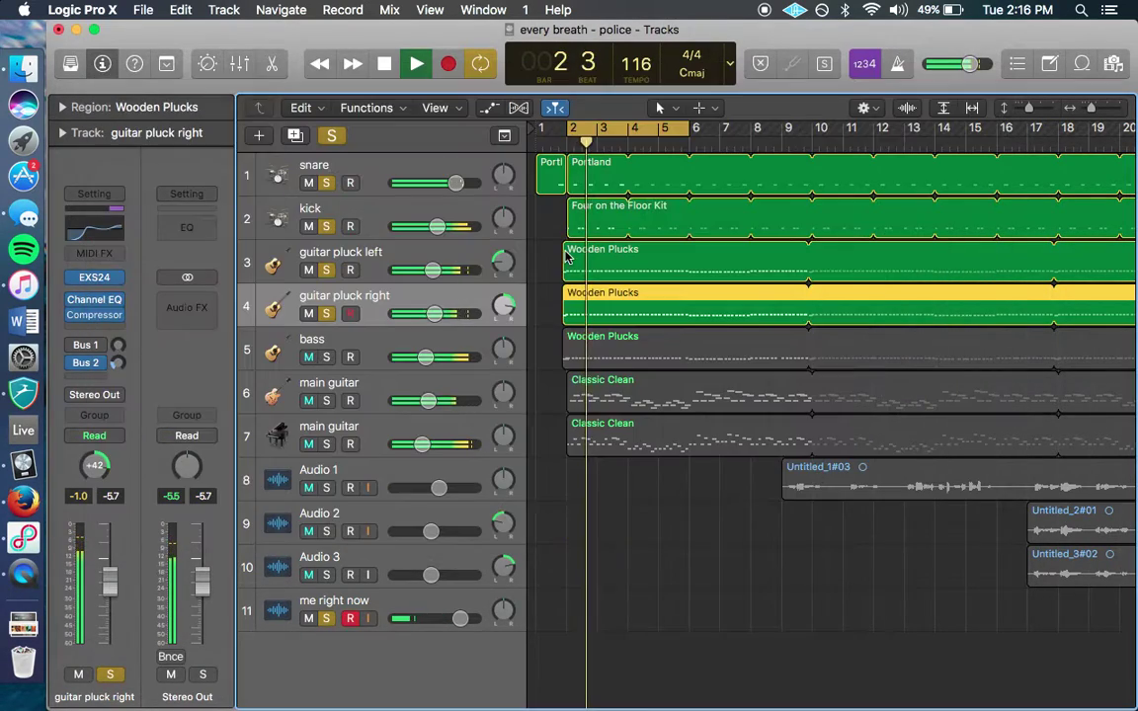
Solo the bass along with the drums and plucks, and audition the loop from bar 2.
click(332, 365)
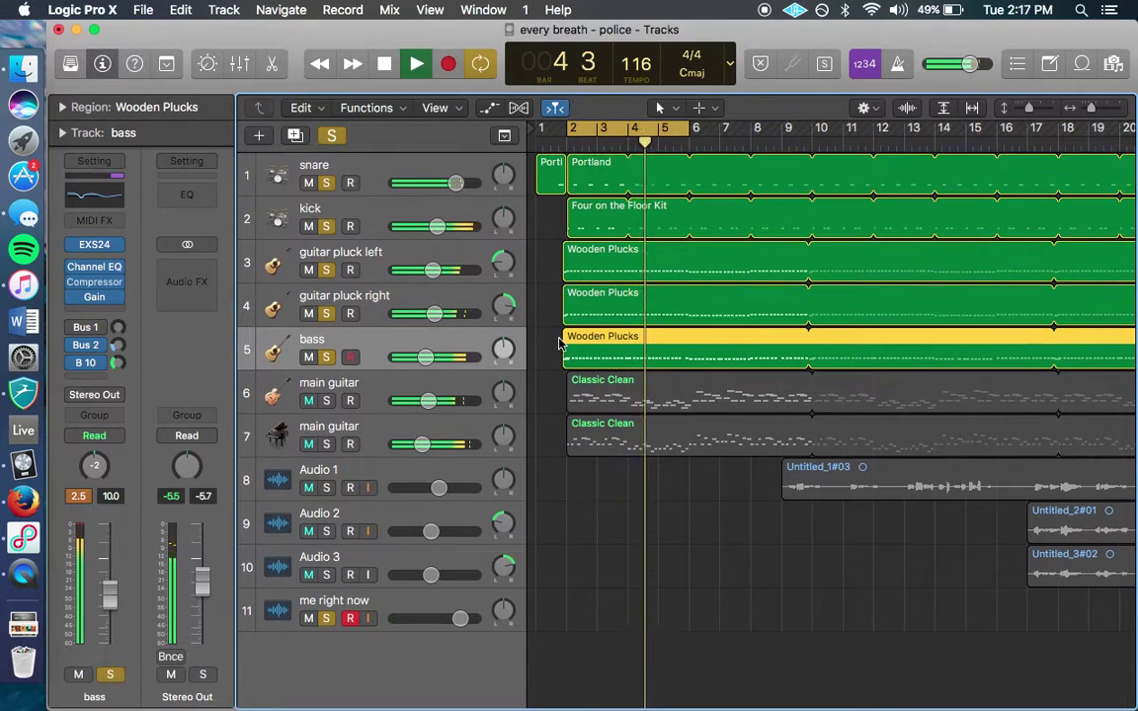
key(space)
click(568, 146)
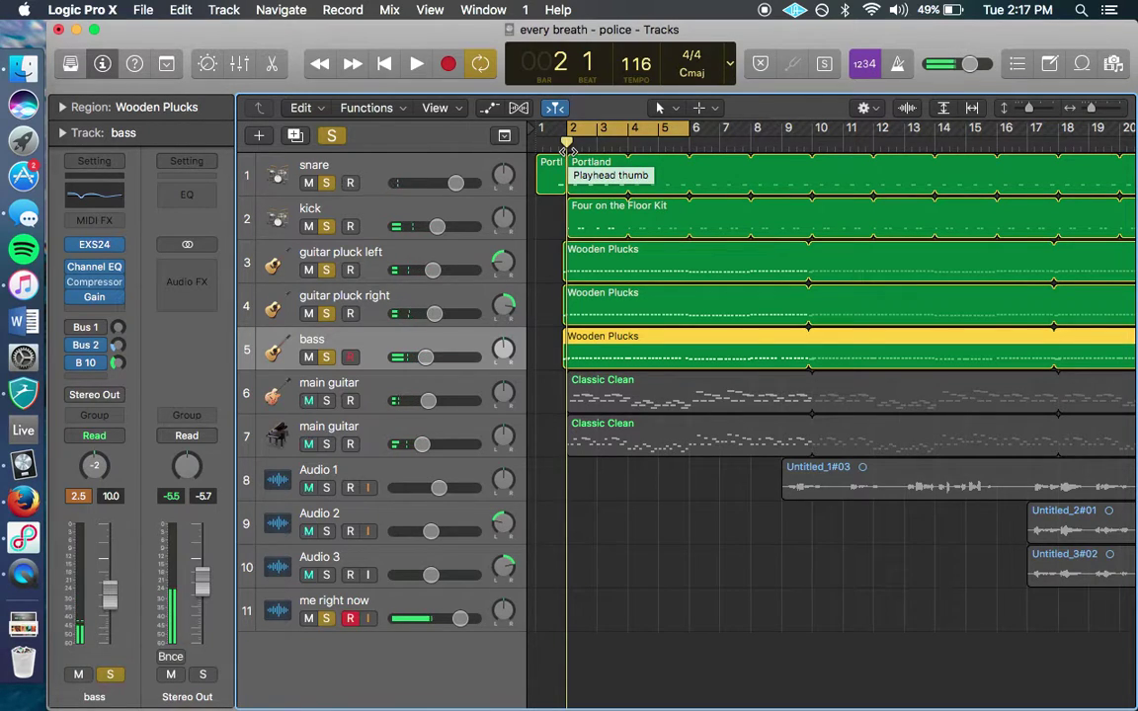
key(space)
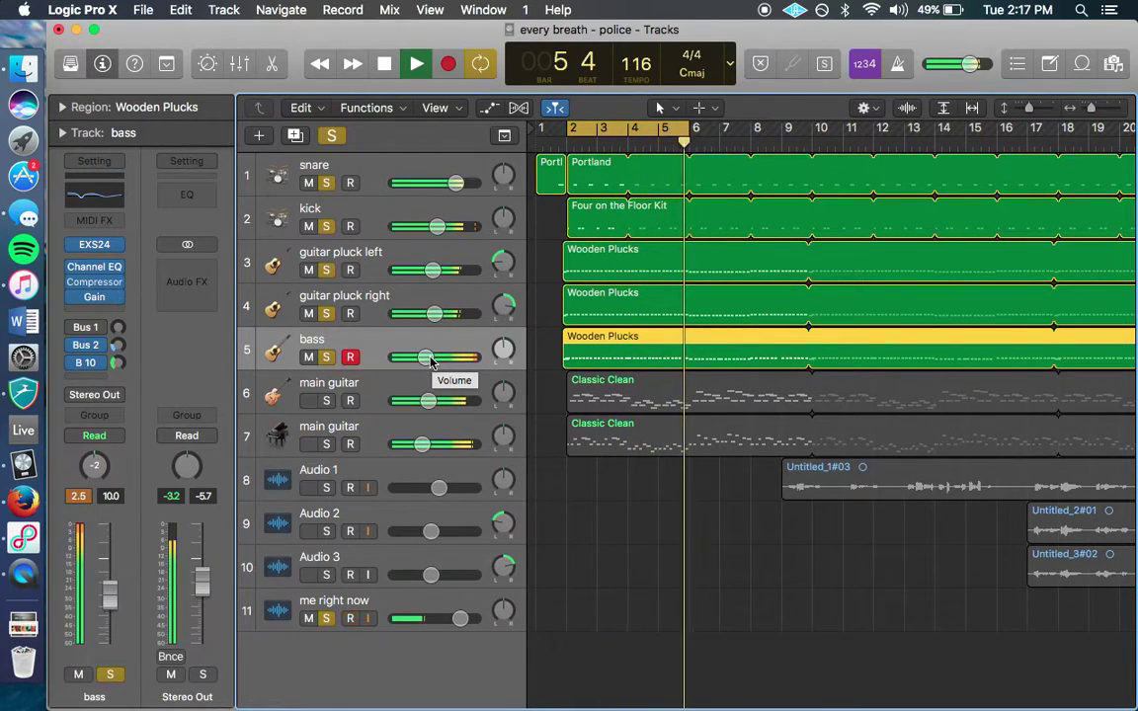
key(space)
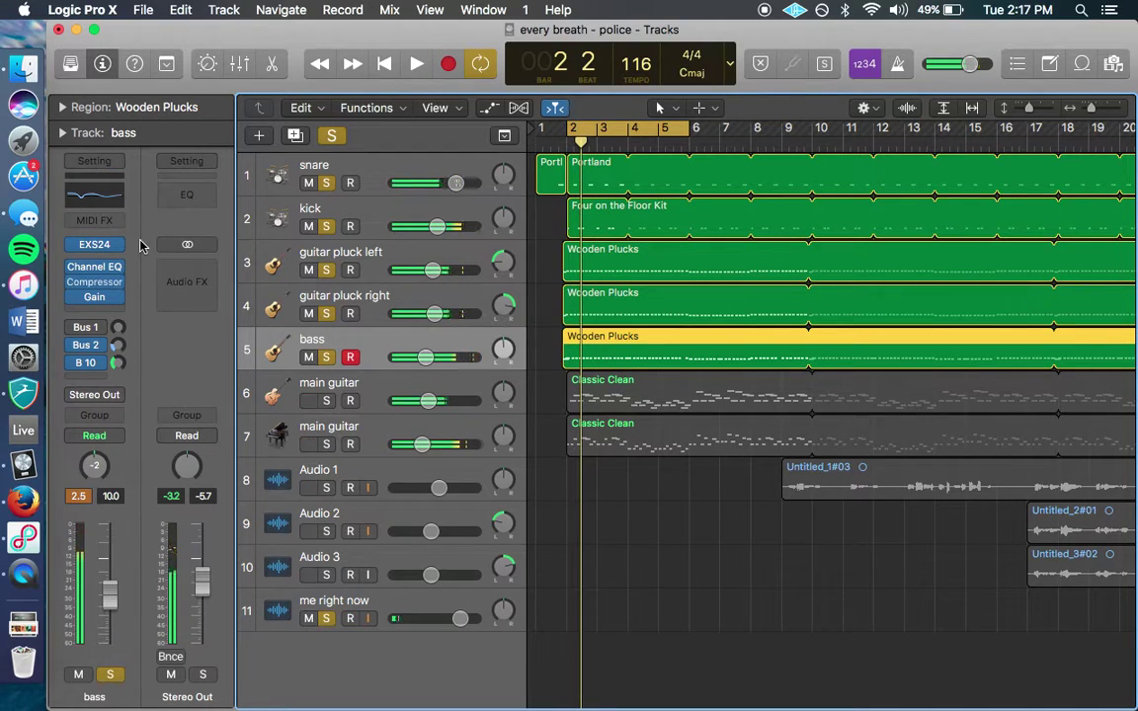
Set the bass EQ's 580 Hz band to +1.0 dB and its high shelf to 9600 Hz, -3.0 dB.
click(94, 267)
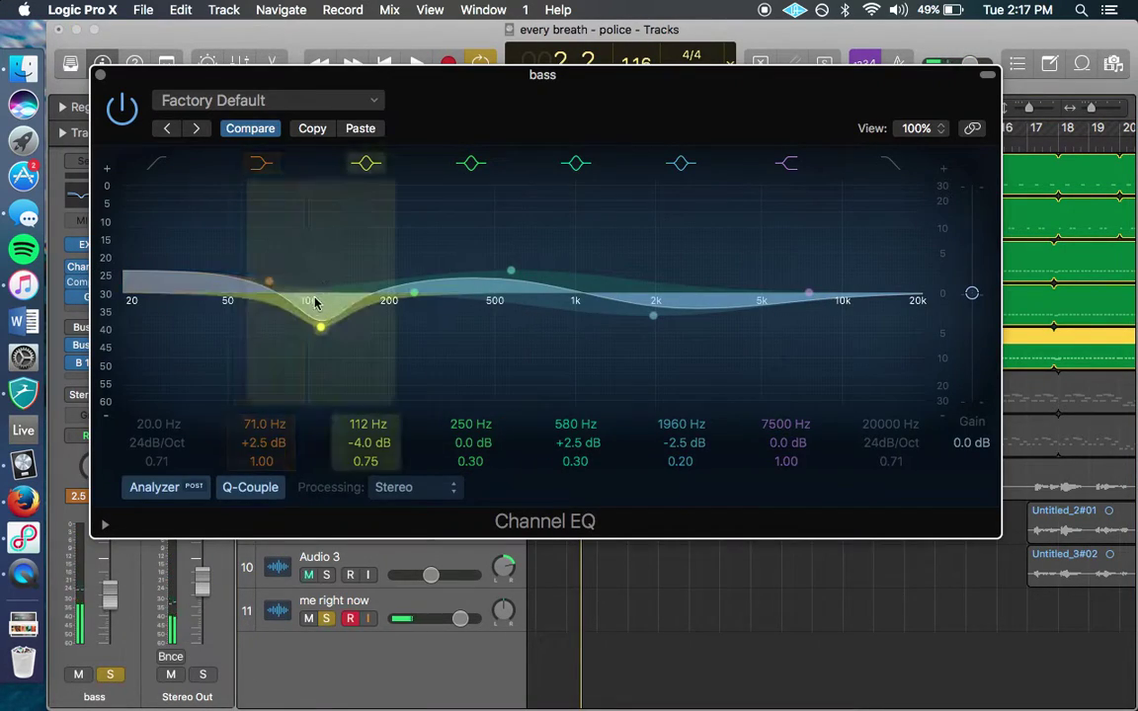
drag(492, 268, 491, 275)
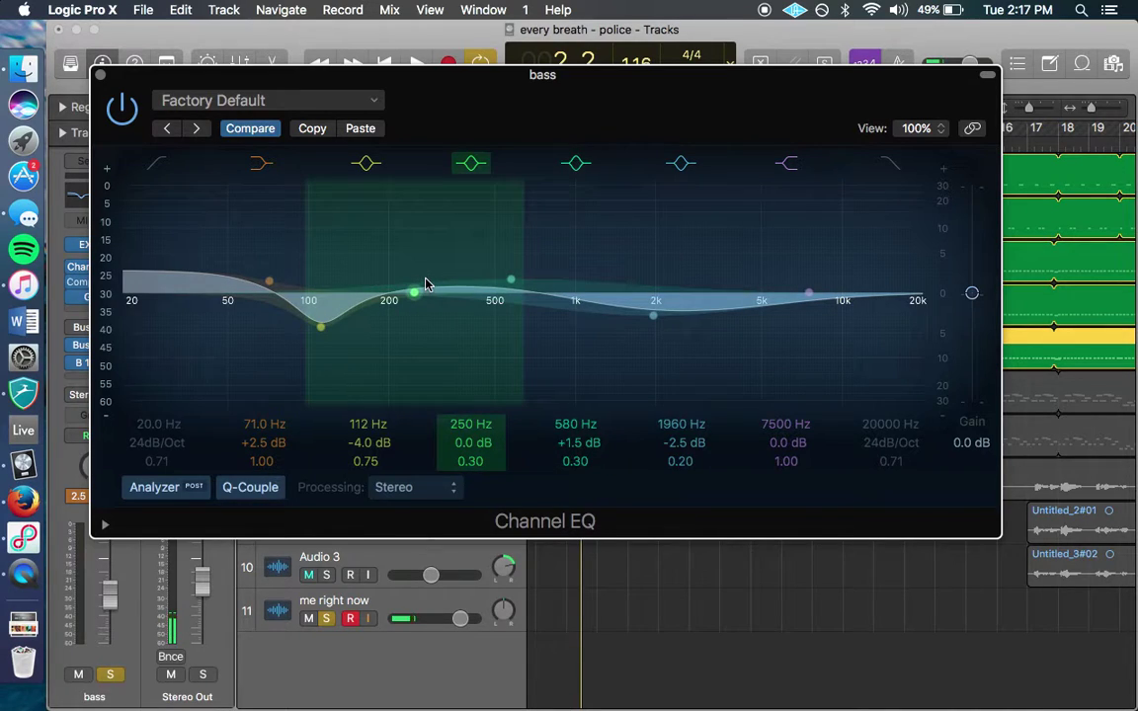
drag(489, 276, 491, 281)
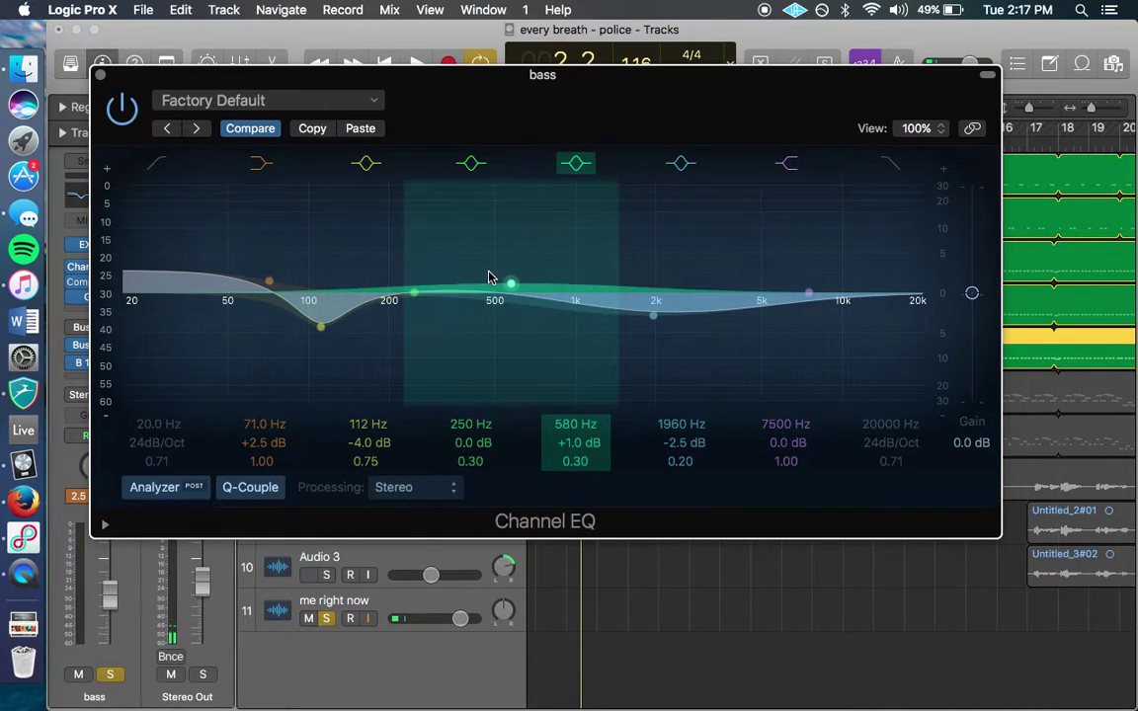
mouse_move(839, 308)
mouse_down()
mouse_move(859, 298)
mouse_move(891, 309)
mouse_move(774, 288)
mouse_move(838, 306)
mouse_up()
Set the bass EQ's 250 Hz band to 3700 Hz, +1.5 dB, with a Q of 0.88, and play the loop.
drag(446, 293, 748, 294)
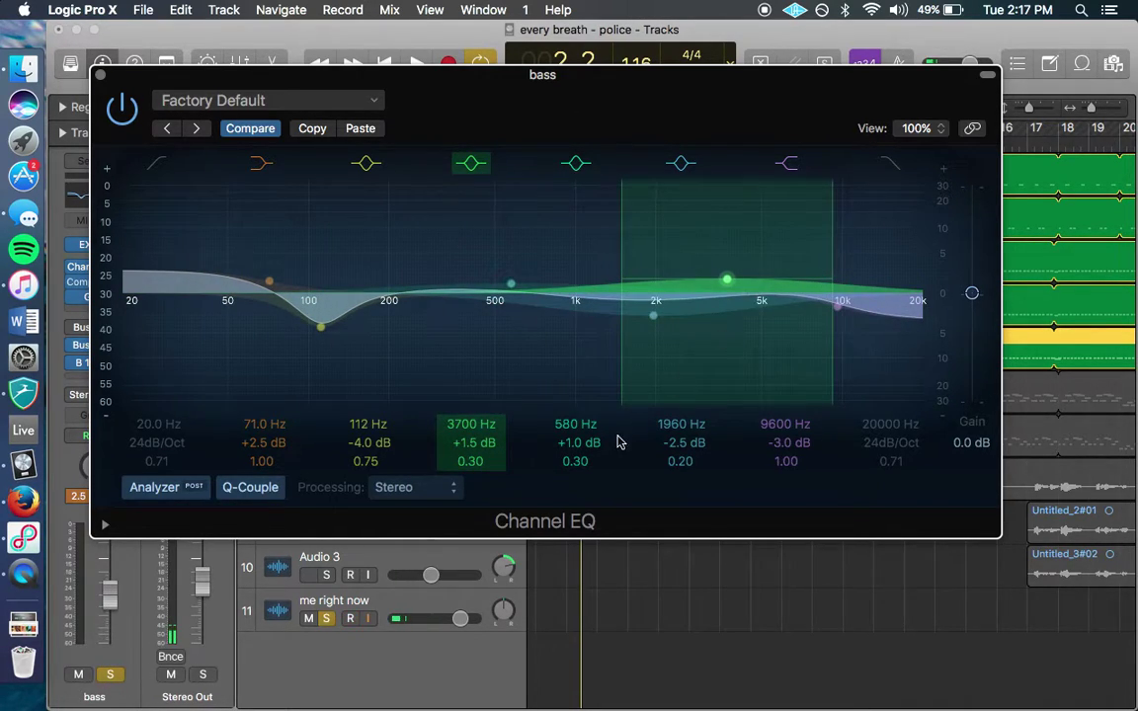
mouse_move(470, 462)
mouse_down()
mouse_move(472, 435)
mouse_move(472, 462)
mouse_up()
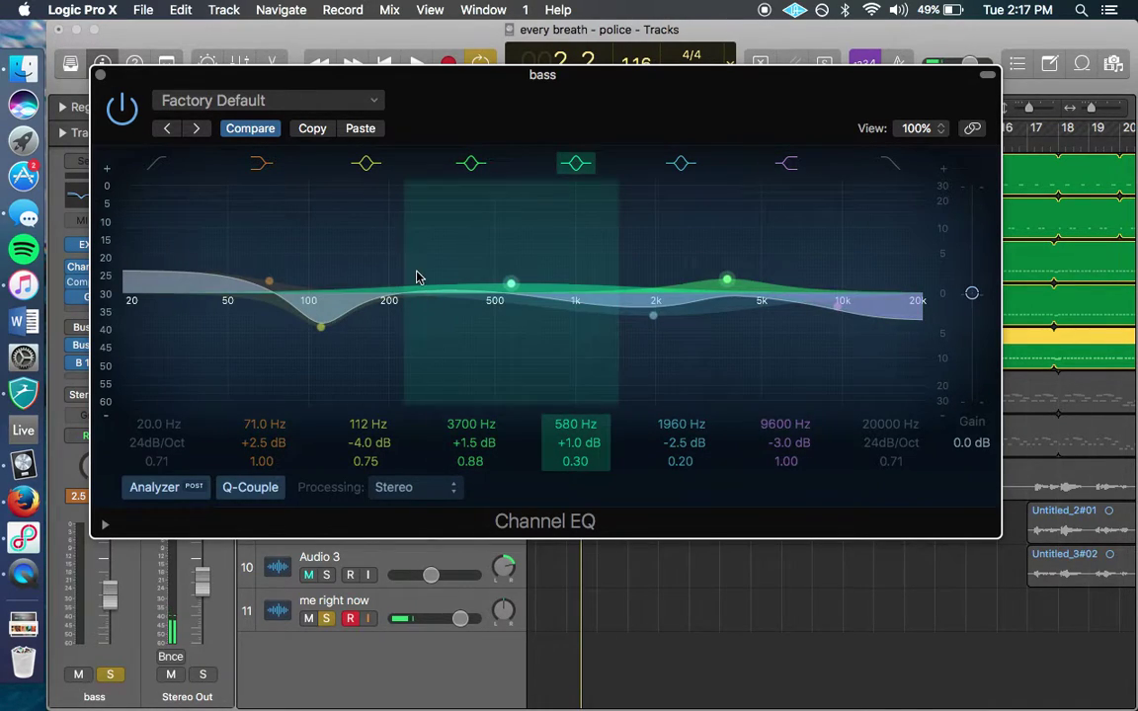
key(space)
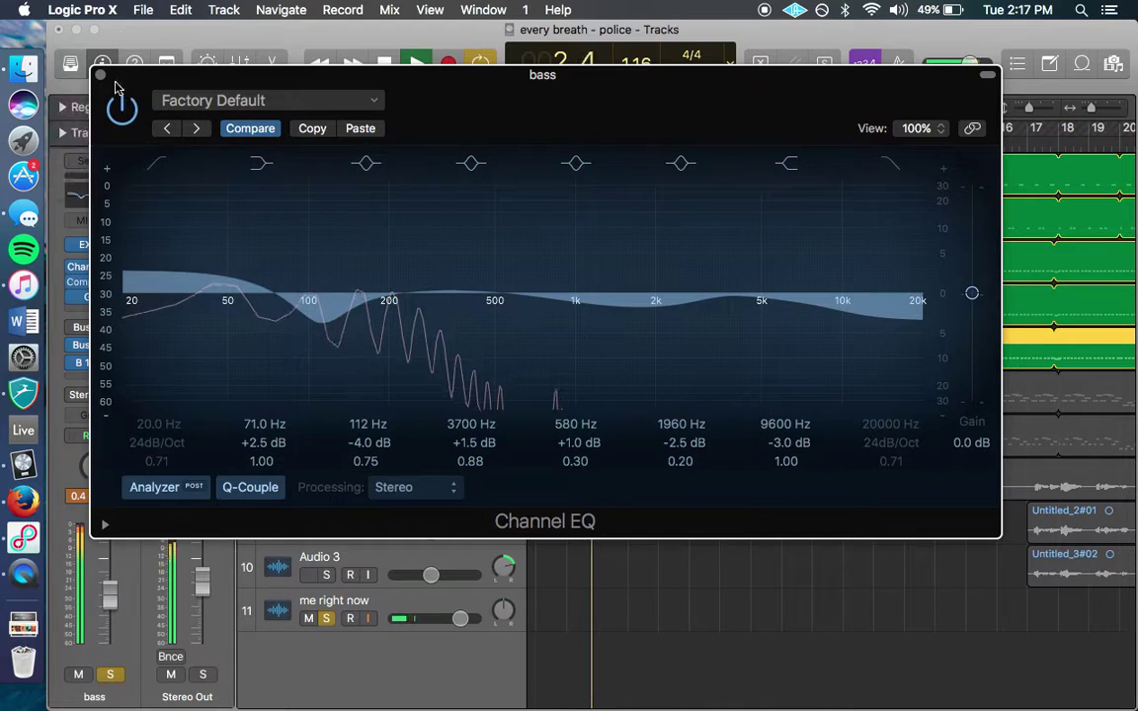
Close the bass EQ, audition the drums with and without the bass, and turn off the cycle.
click(100, 75)
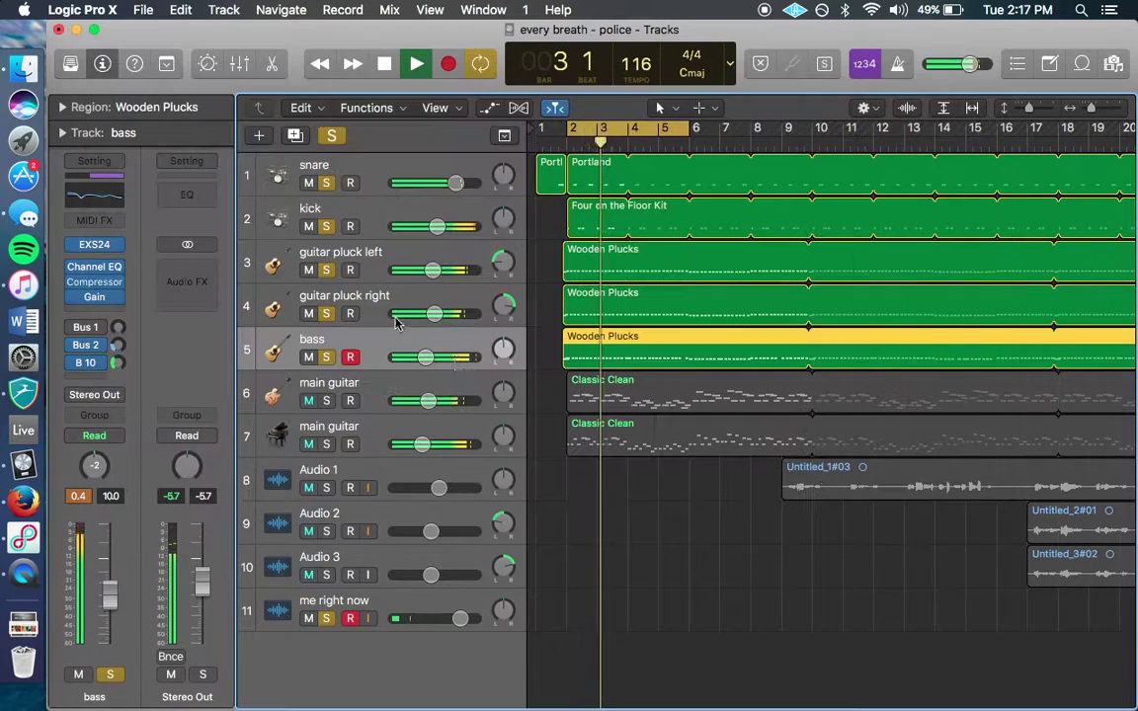
click(326, 358)
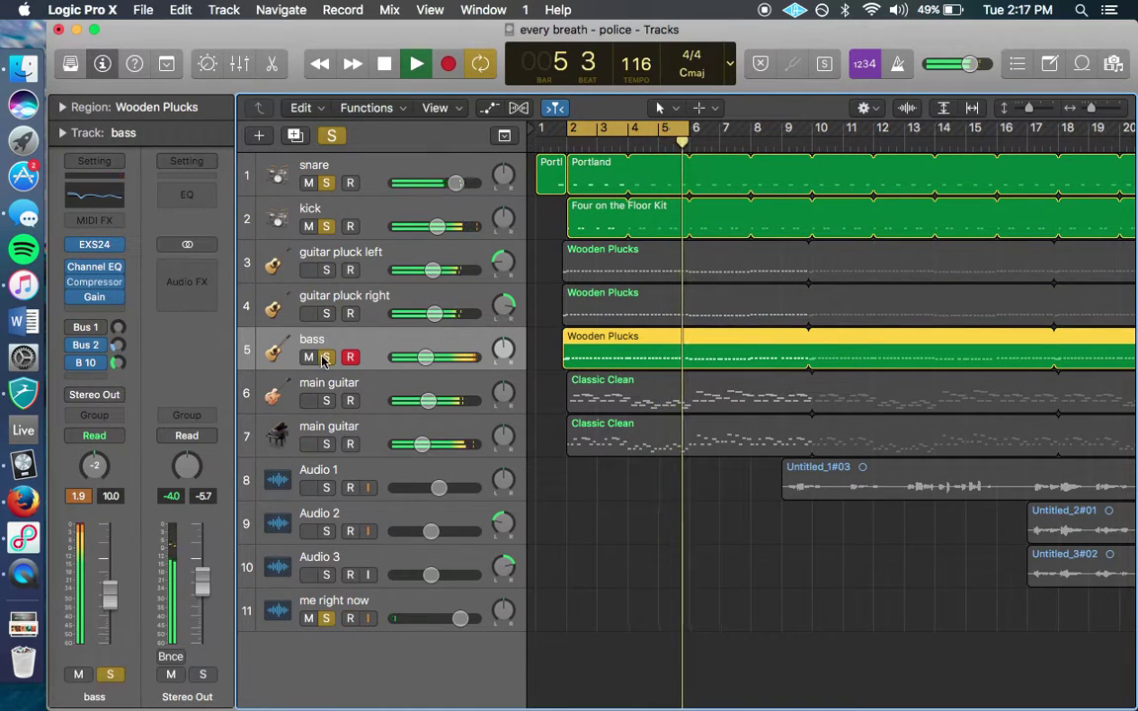
click(326, 358)
click(581, 130)
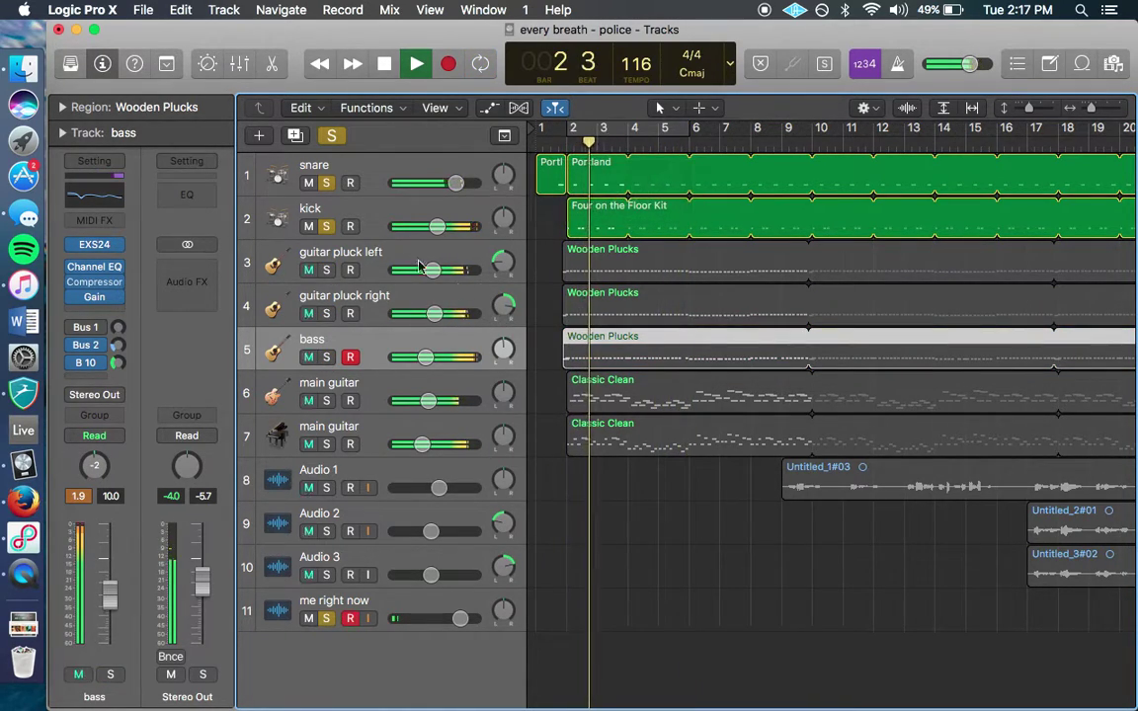
Solo the plucks, bass and both main guitar tracks along with the drums, and return the playhead to bar 2.
click(327, 227)
drag(328, 273, 336, 366)
click(326, 401)
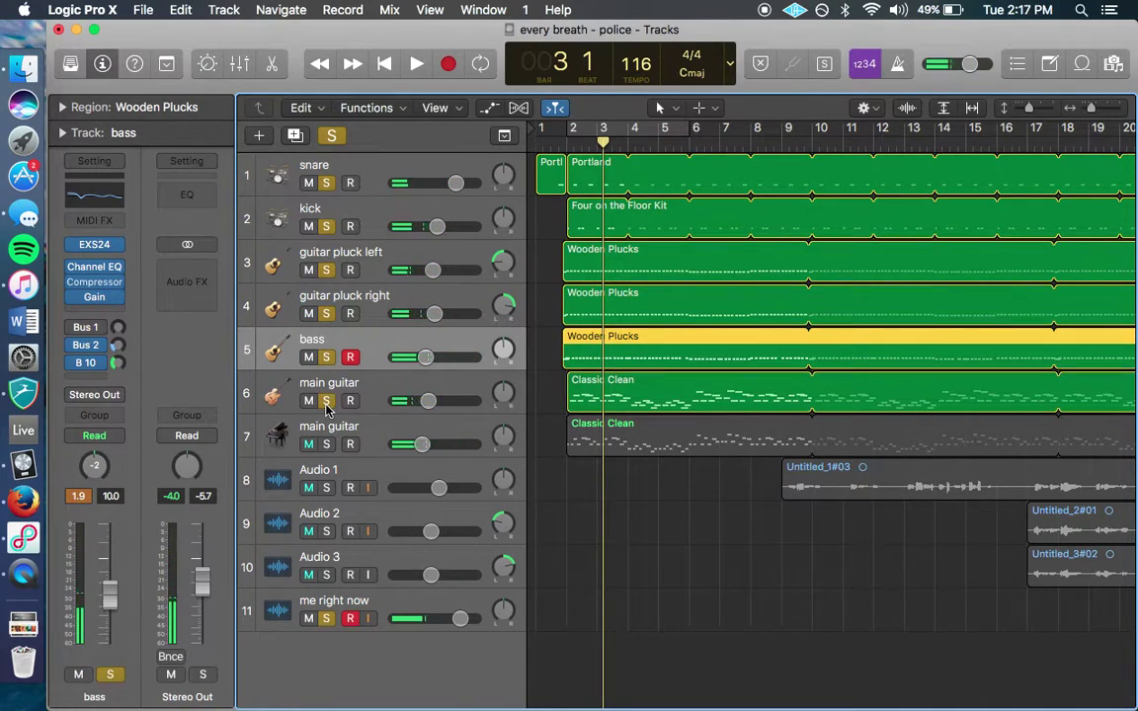
click(572, 149)
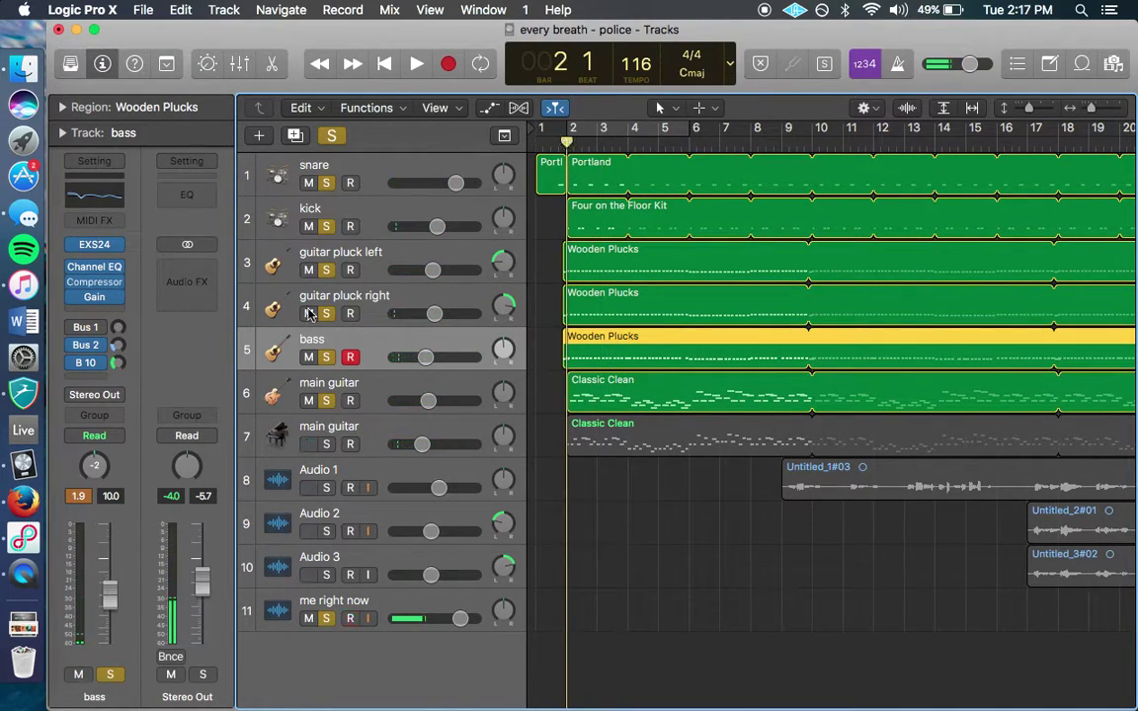
click(326, 445)
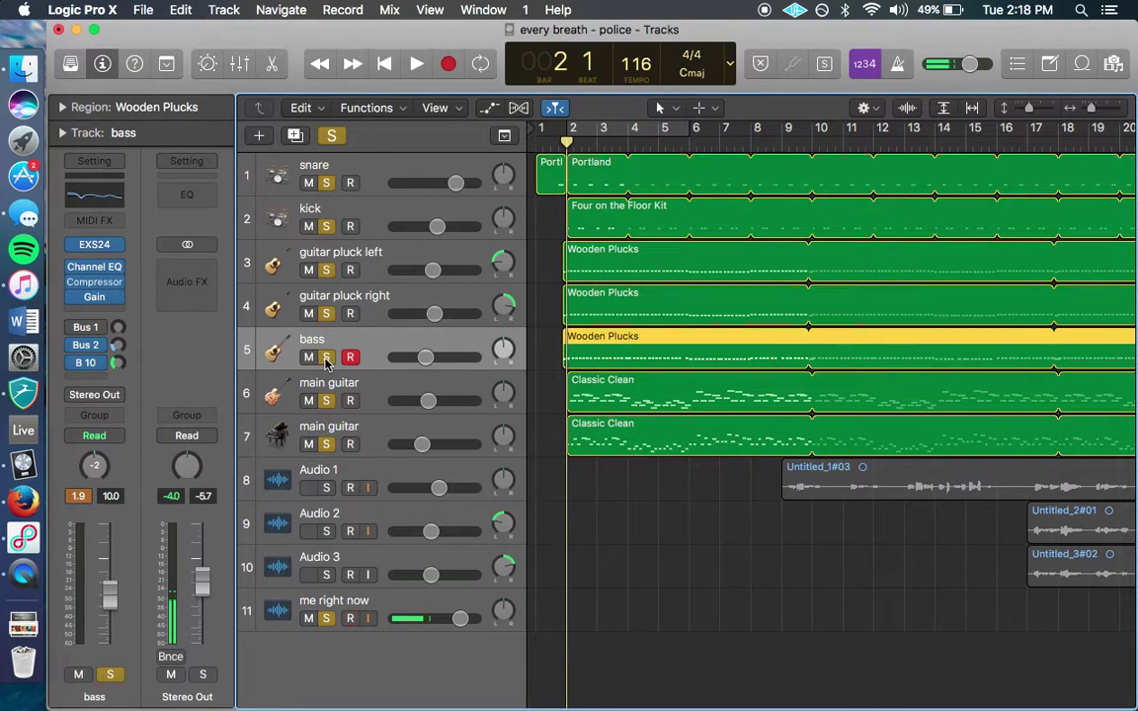
Unsolo the snare through bass tracks and audition the two main guitar tracks, playing track 7 alone and with track 6.
drag(326, 358, 322, 204)
click(327, 184)
key(space)
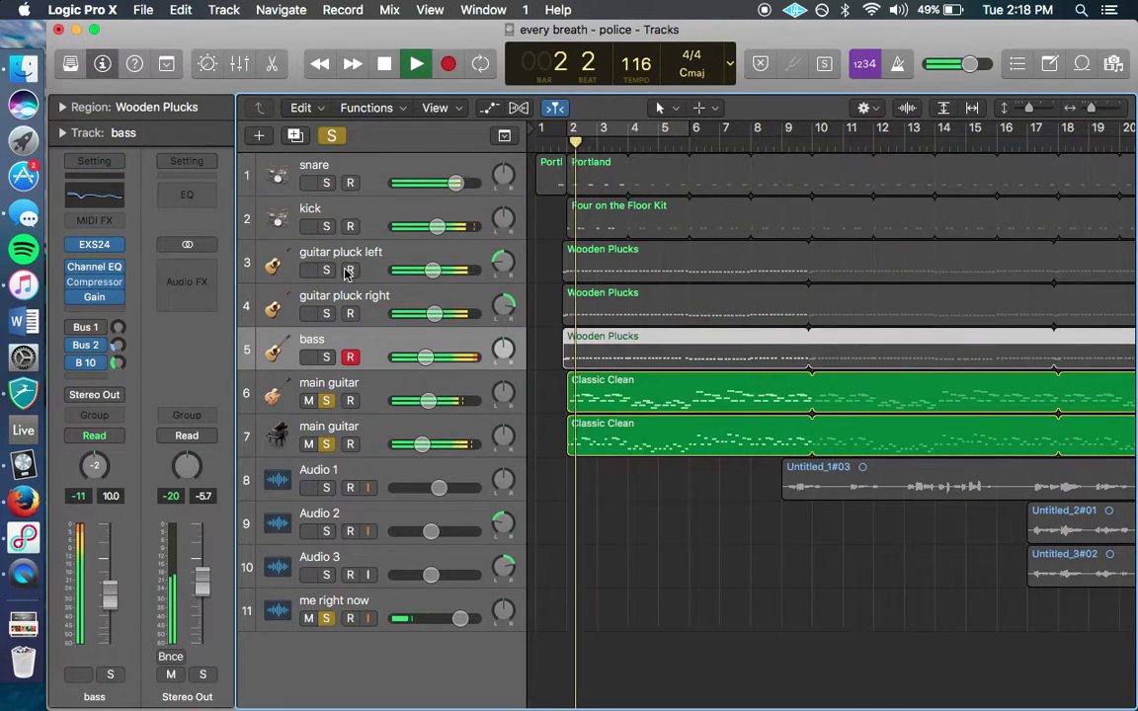
click(326, 400)
click(348, 435)
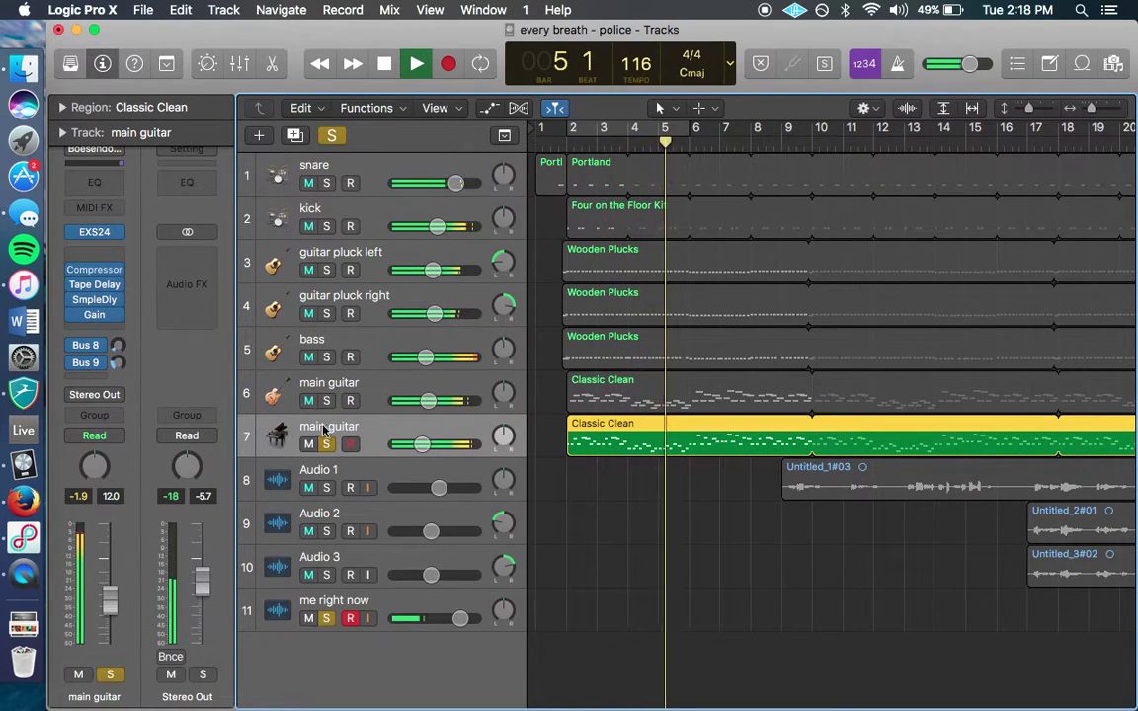
click(327, 401)
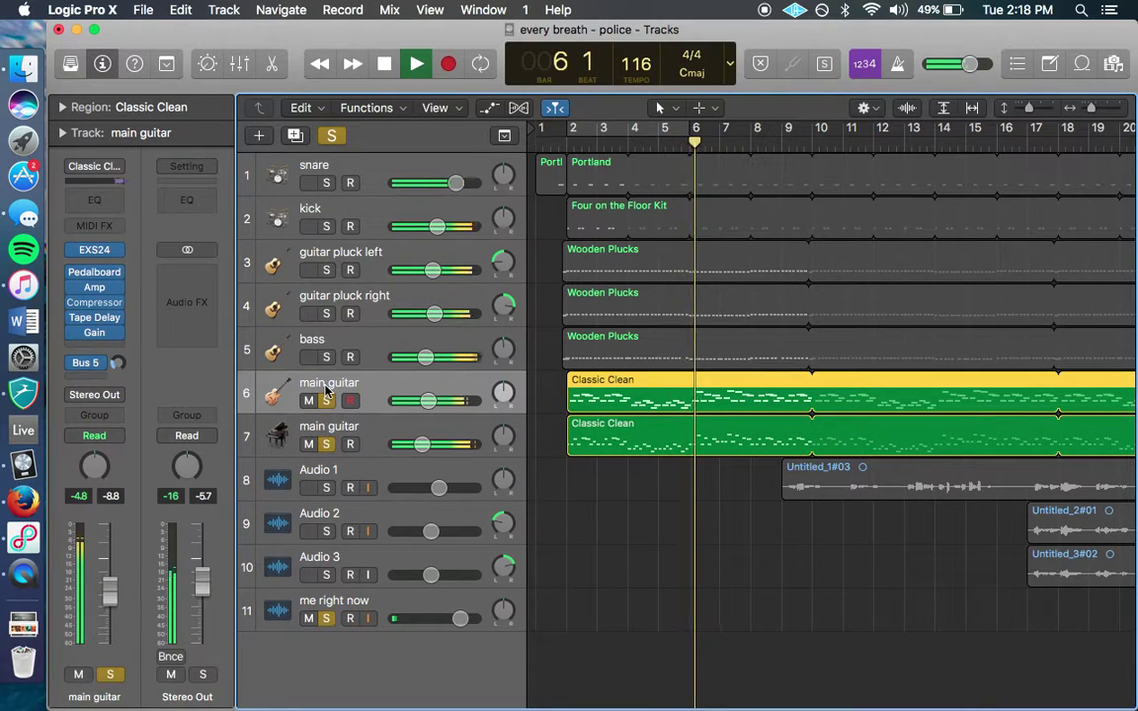
key(space)
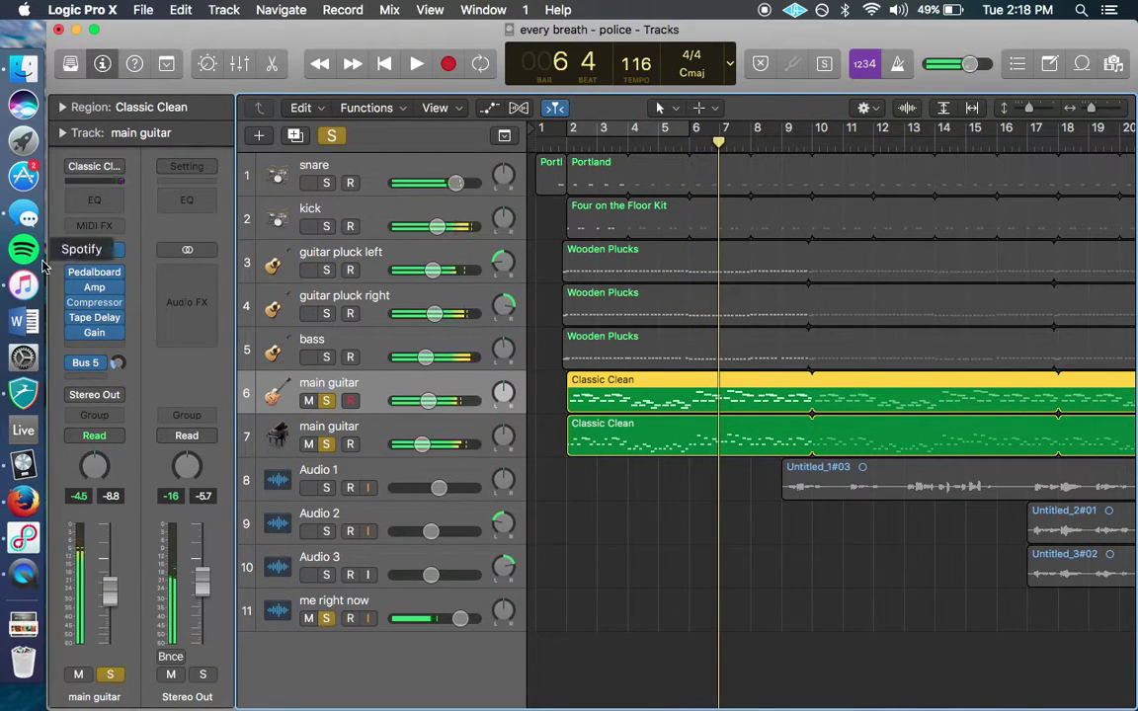
Insert a stereo Channel EQ on the track 6 main guitar and load the Synth Lead preset.
click(100, 269)
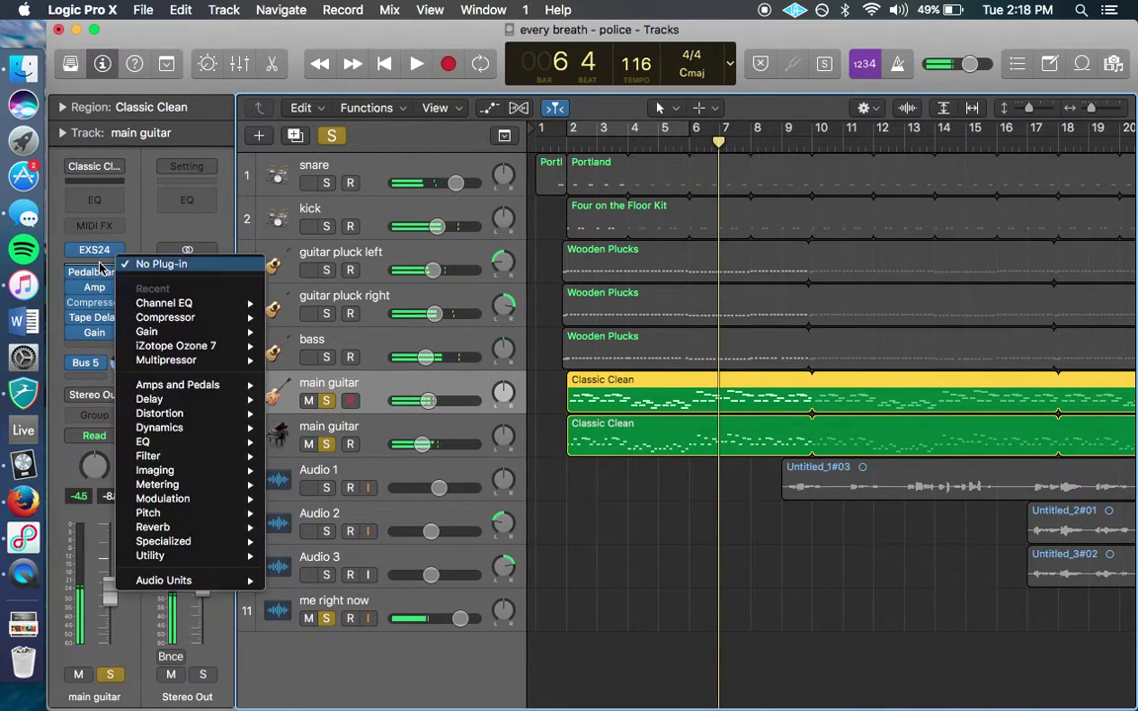
mouse_move(202, 305)
click(301, 303)
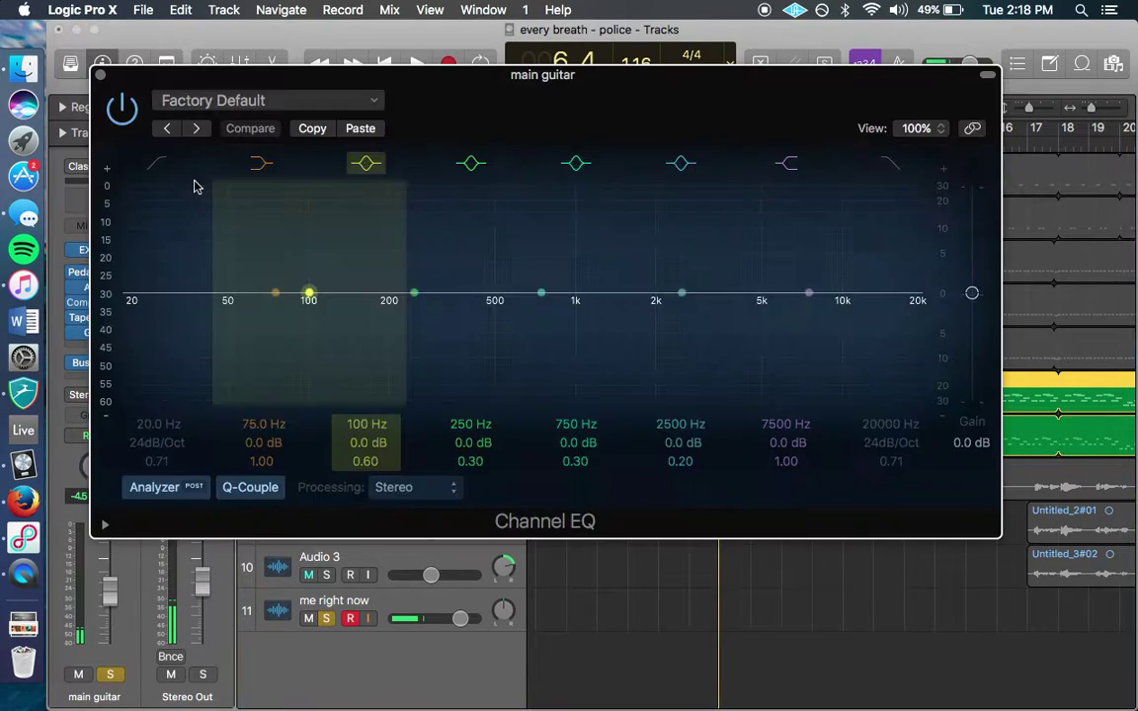
click(223, 103)
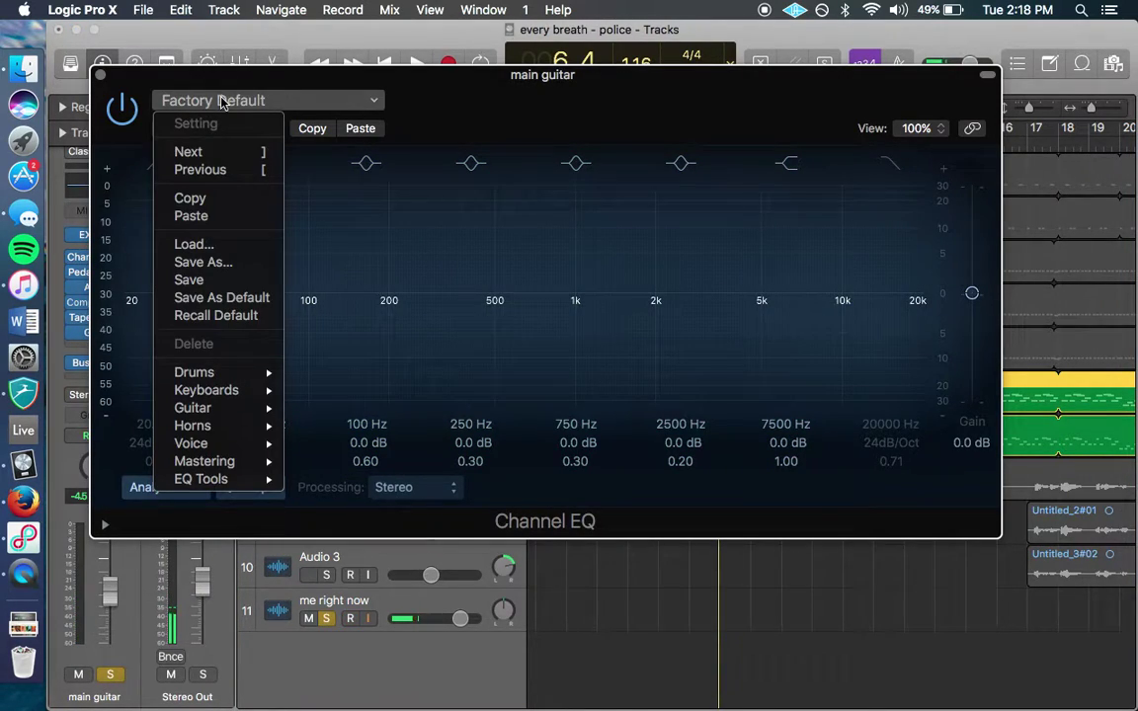
mouse_move(200, 383)
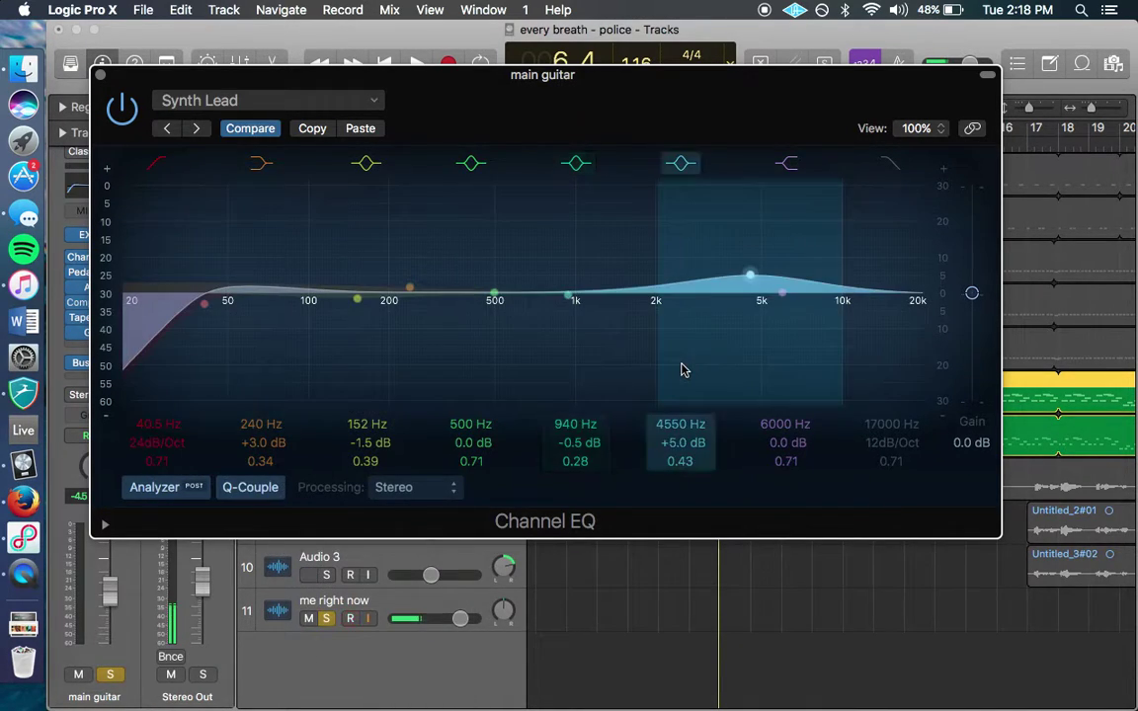
Set the EQ's low cut to 124 Hz and its 940 Hz band to 1540 Hz, -4.5 dB.
click(346, 640)
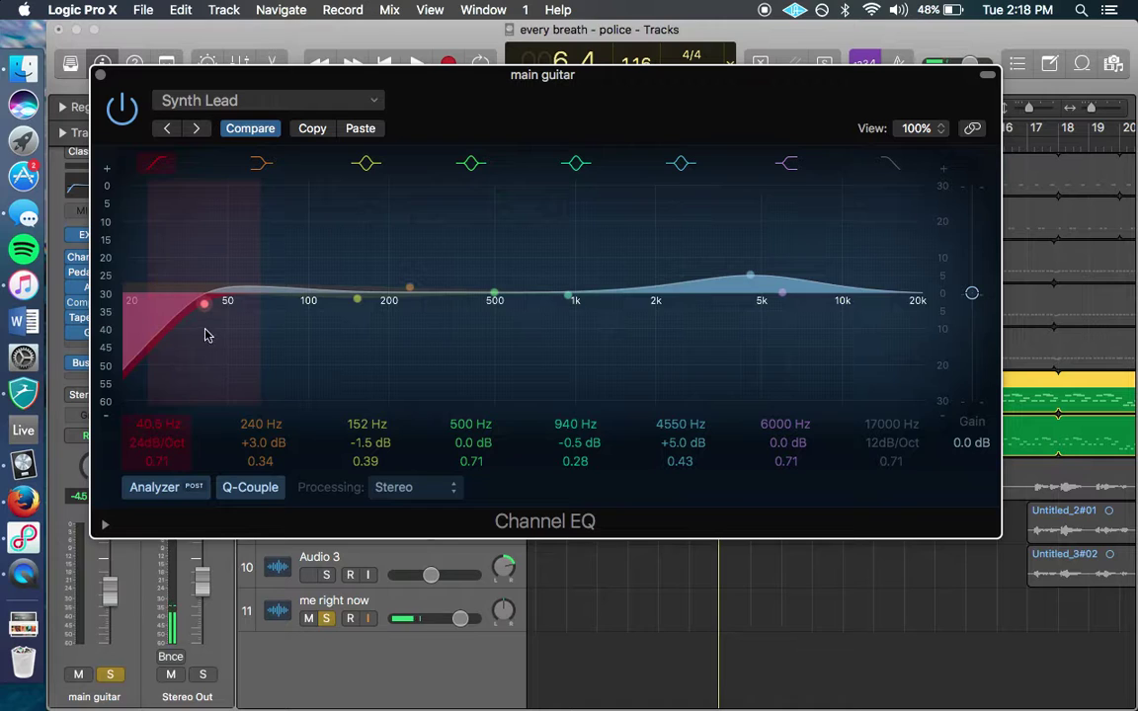
drag(208, 319, 346, 336)
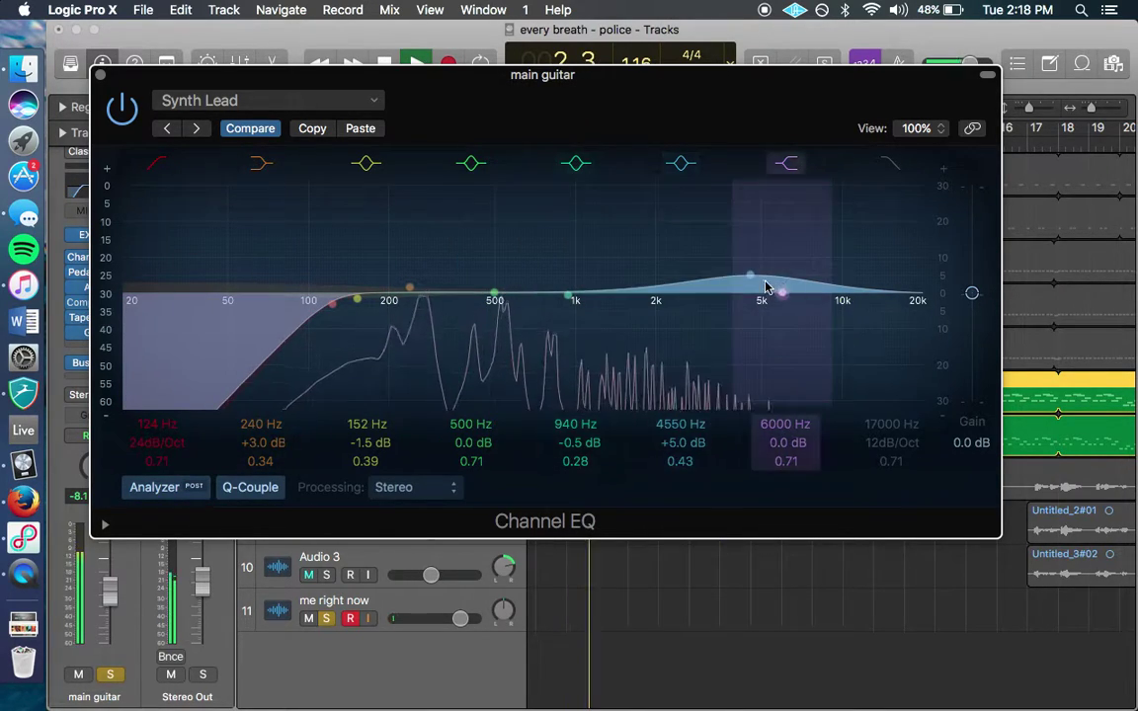
drag(583, 293, 626, 308)
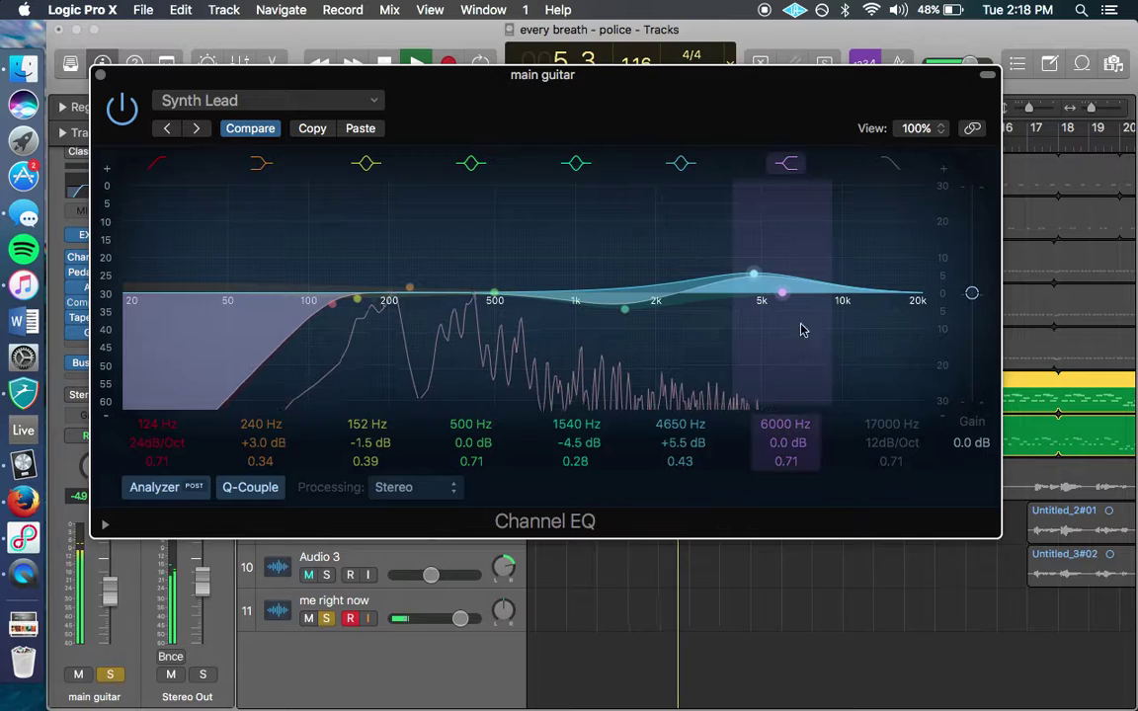
Set the EQ's high shelf to 8900 Hz, +6.0 dB, and the neighbouring bell band to 4600 Hz, +3.5 dB.
drag(788, 295, 843, 247)
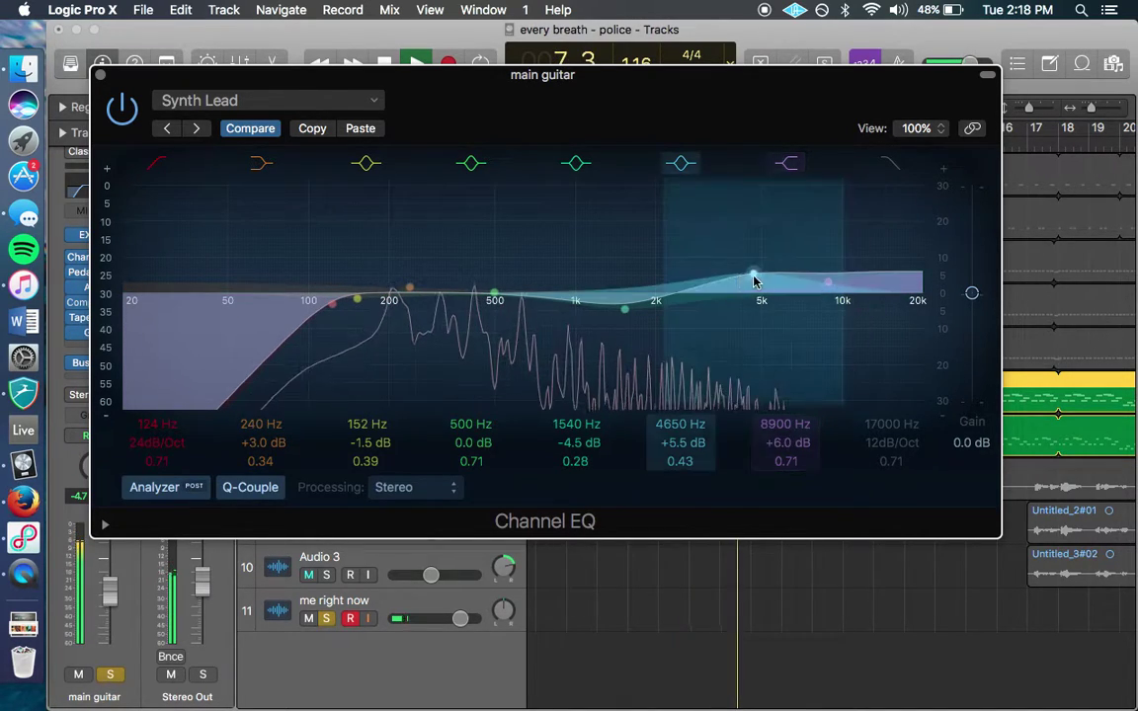
drag(736, 276, 734, 285)
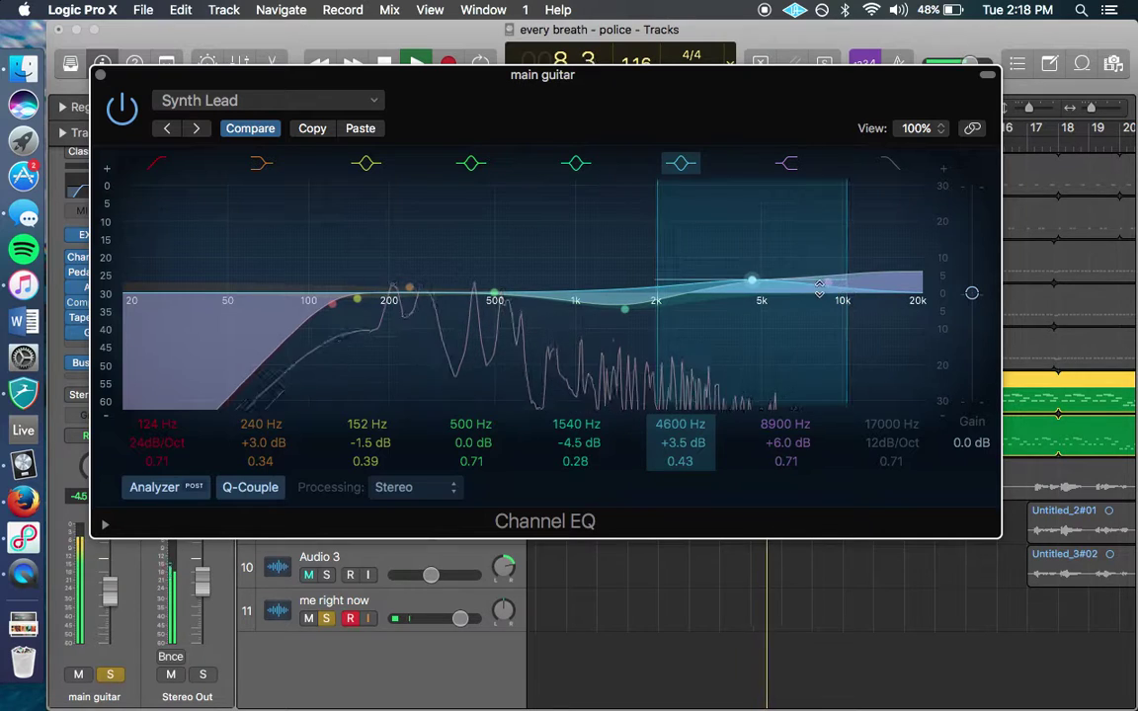
Set the EQ's low shelf to 295 Hz, +5.0 dB and its low cut to 265 Hz, and close the EQ.
drag(392, 293, 419, 279)
drag(343, 309, 417, 319)
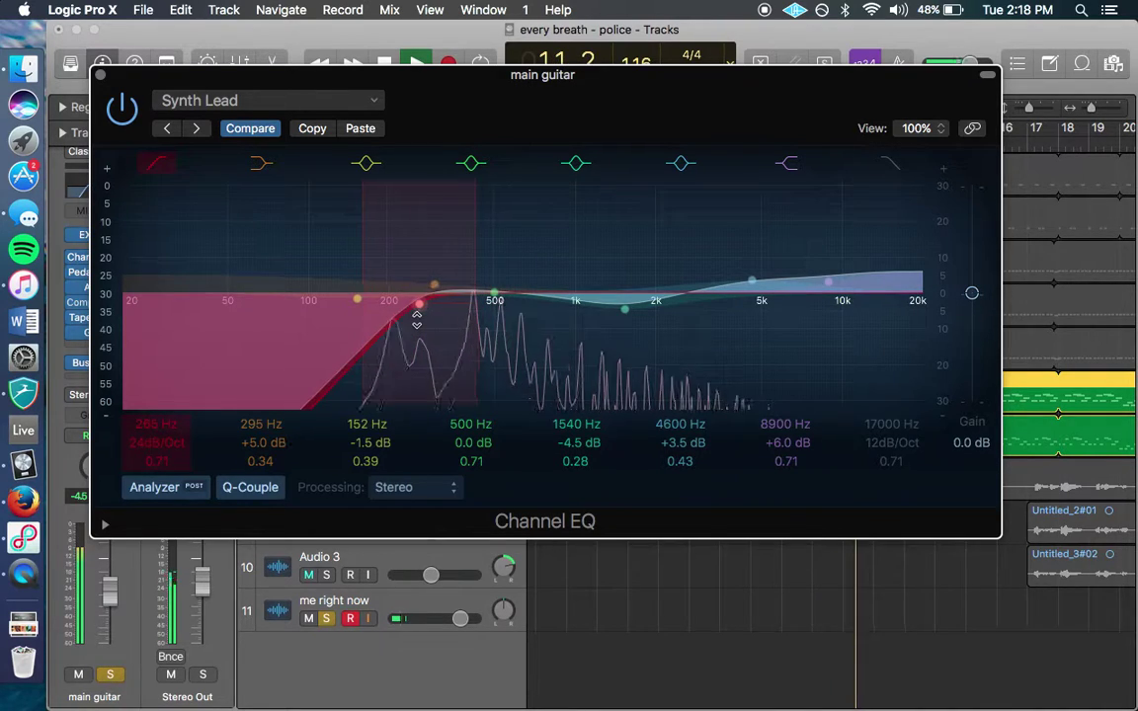
click(100, 77)
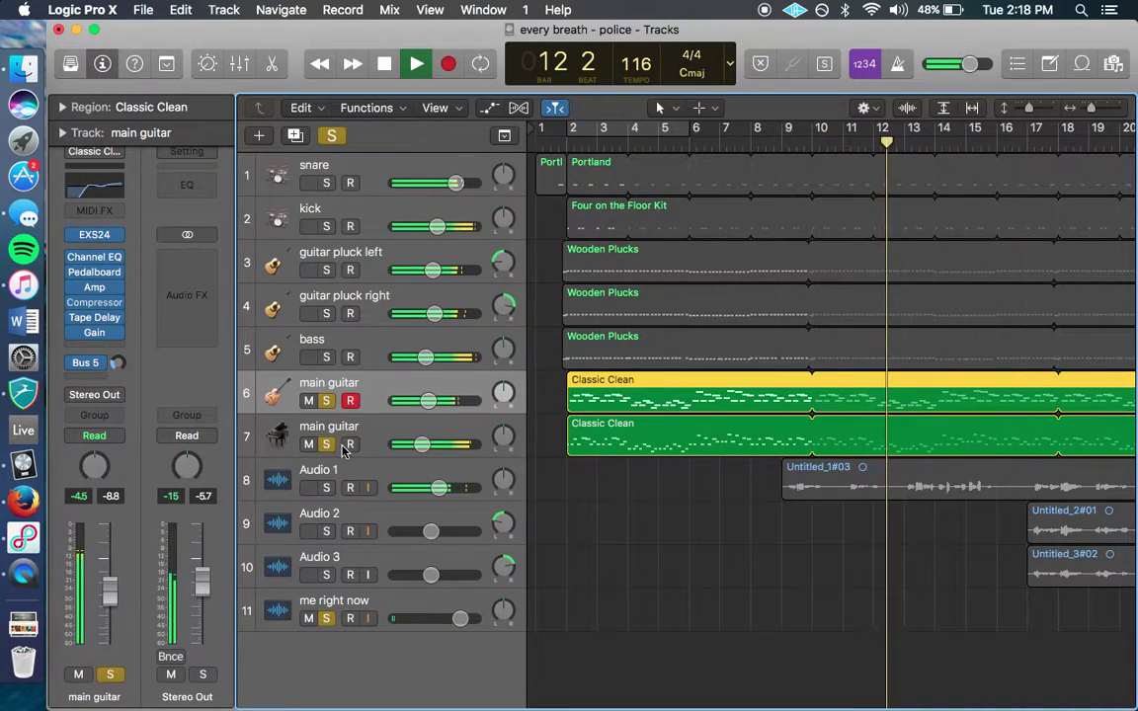
Solo the track 7 main guitar on its own and compare its sound with the two guitar plucks.
click(326, 435)
click(326, 401)
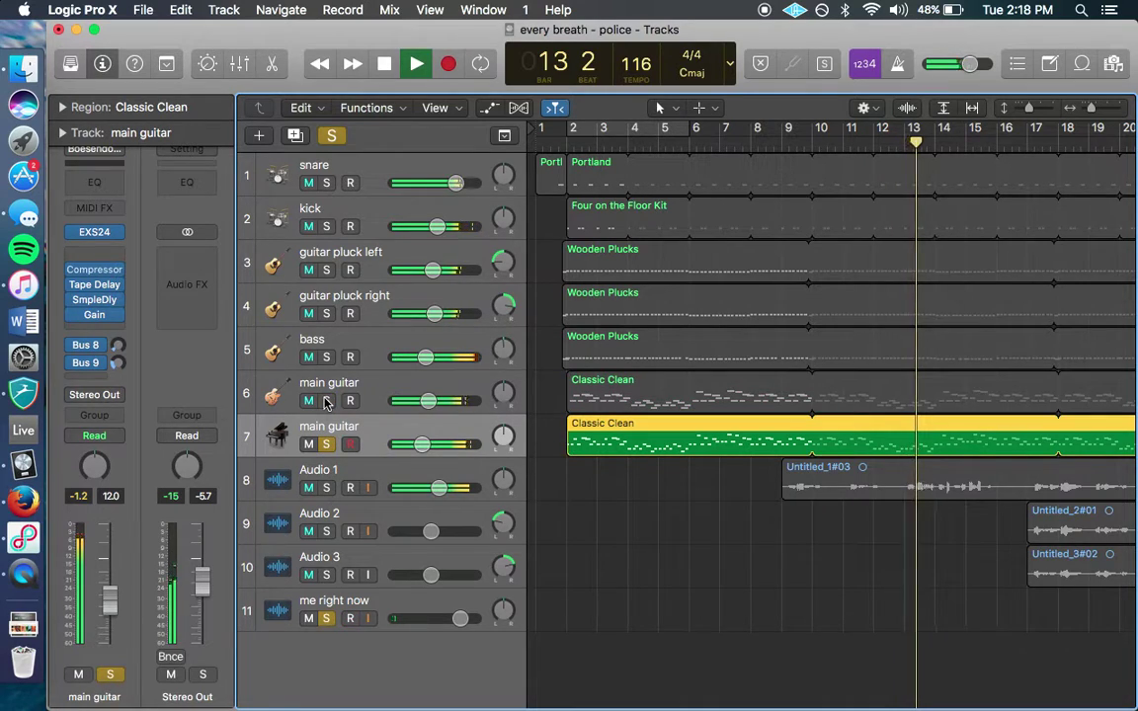
key(space)
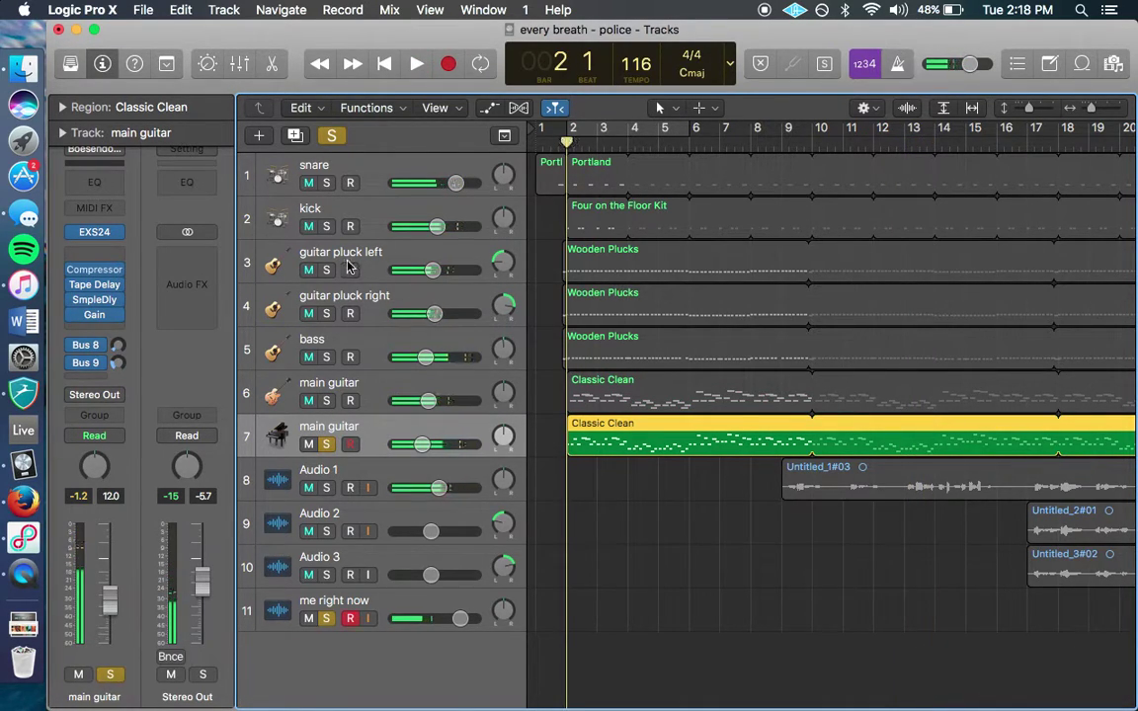
drag(325, 274, 325, 315)
key(space)
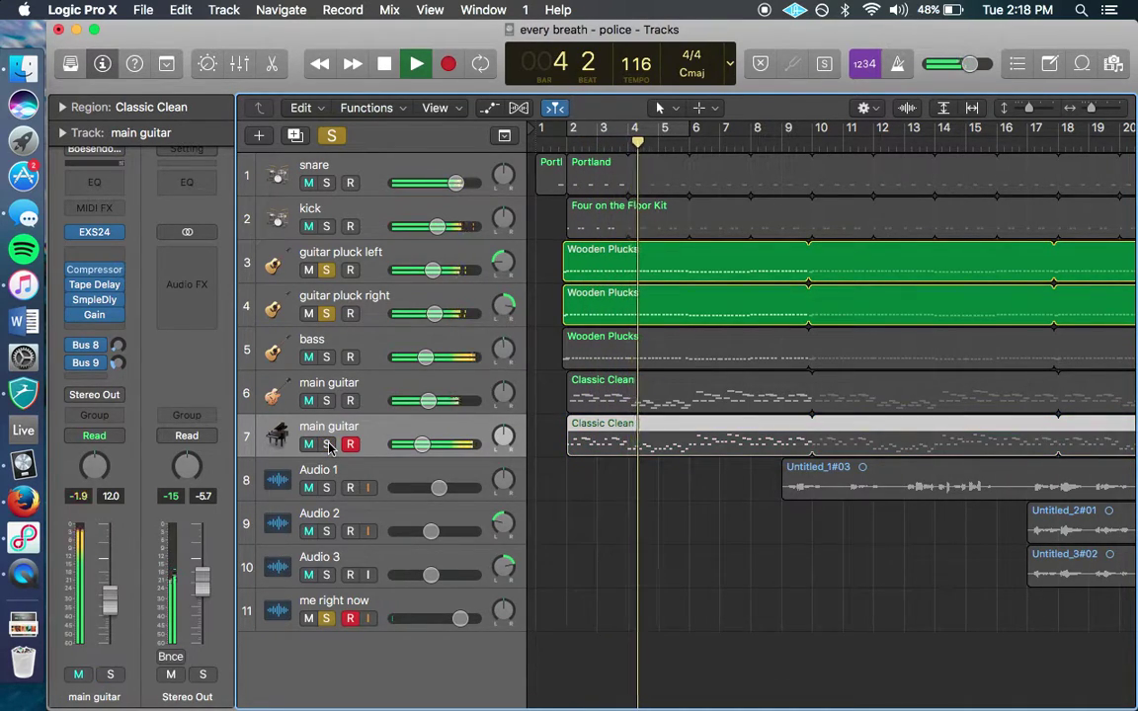
drag(327, 313, 328, 272)
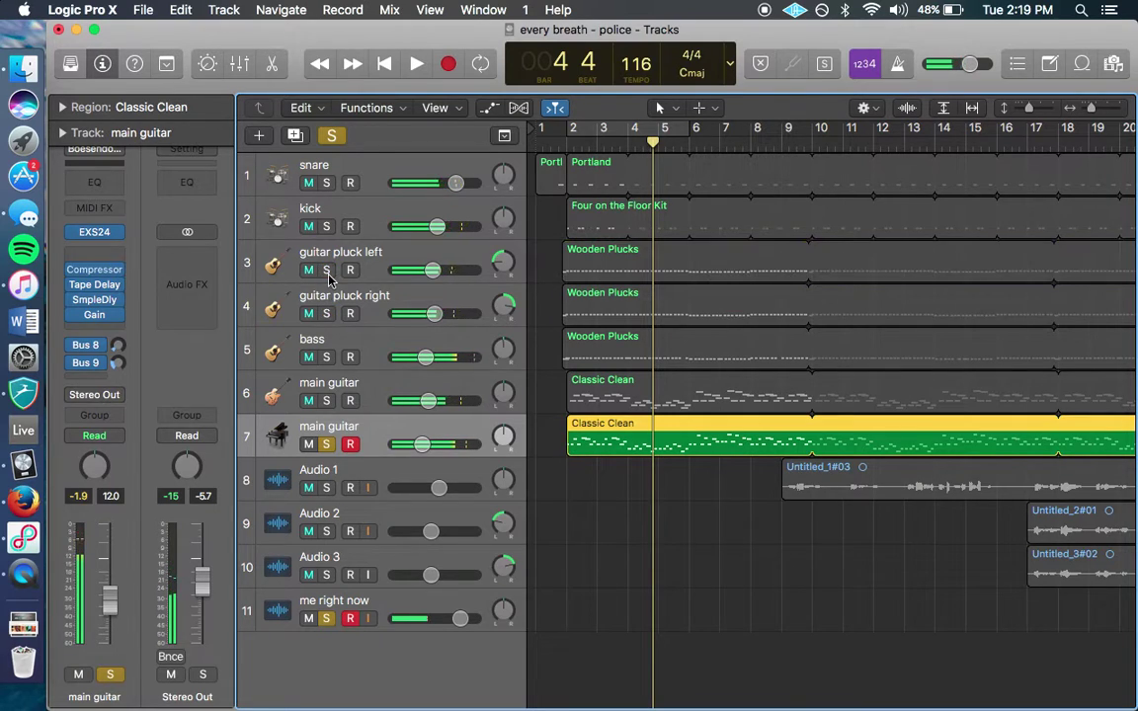
Insert a stereo Channel EQ on the track 7 main guitar.
click(80, 262)
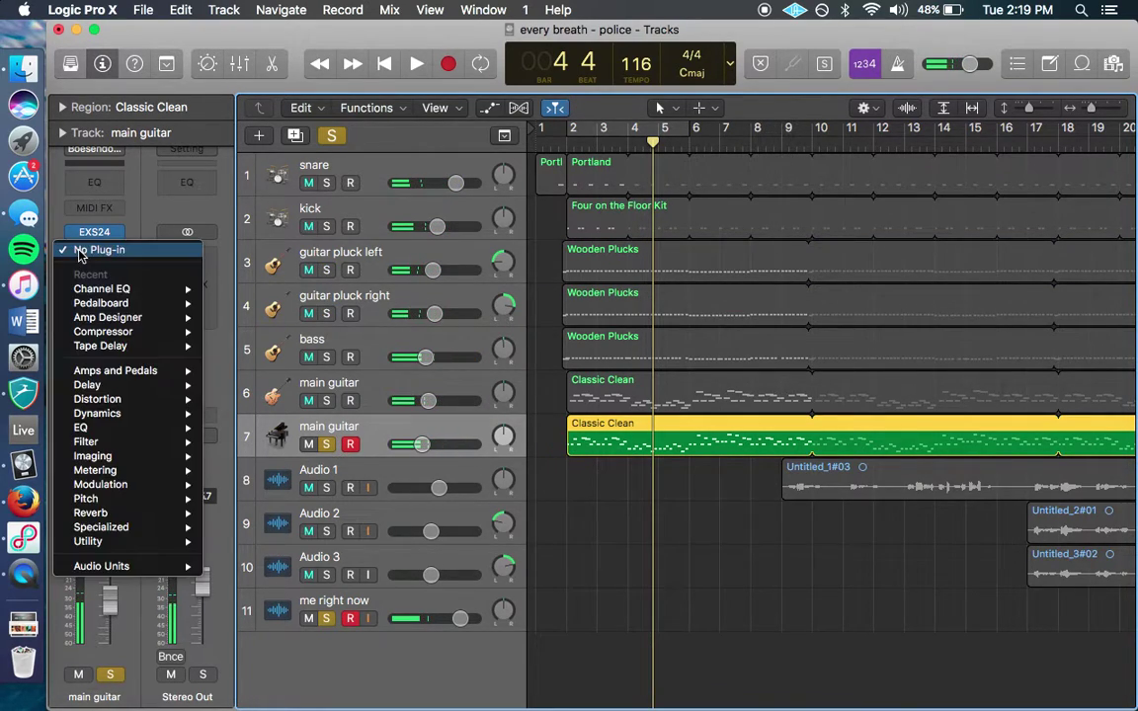
mouse_move(127, 296)
click(224, 292)
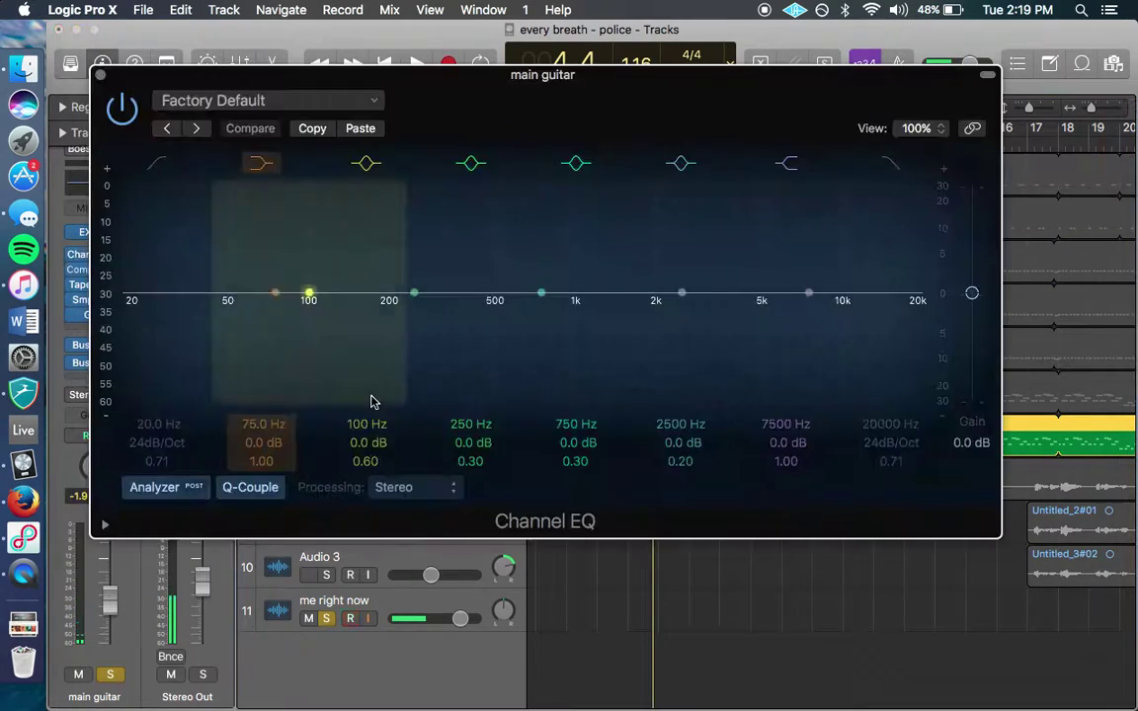
Set the EQ's 750 Hz band to 840 Hz, +1.5 dB with a Q of 0.93, and the 250 Hz band to 260 Hz, -1.0 dB.
mouse_move(563, 312)
mouse_down()
mouse_move(574, 305)
mouse_move(550, 259)
mouse_move(552, 274)
mouse_up()
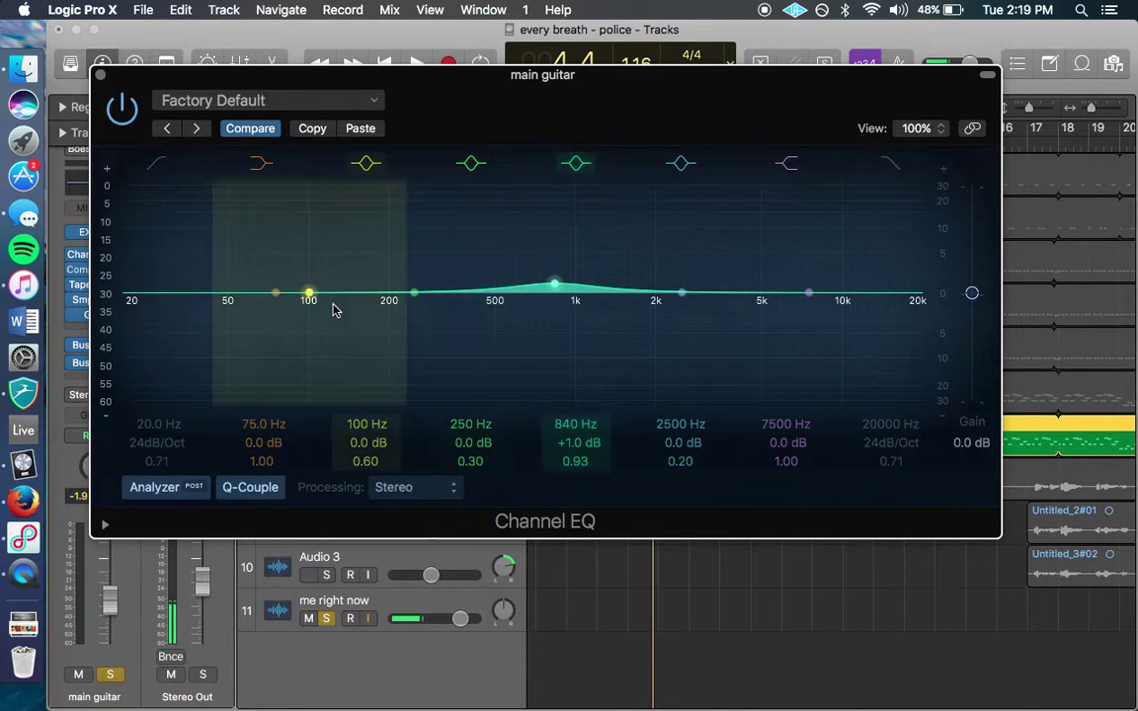
drag(383, 294, 405, 304)
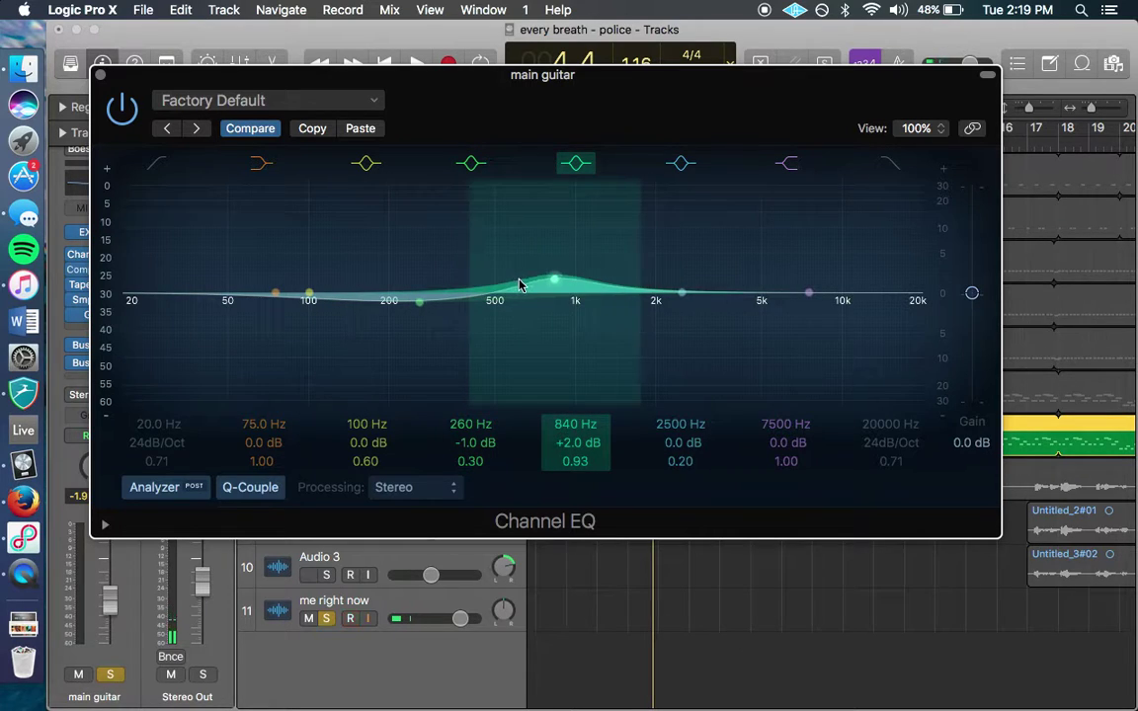
Enable the EQ's low cut at 95 Hz and set its high shelf to 8100 Hz, +3.0 dB.
click(155, 164)
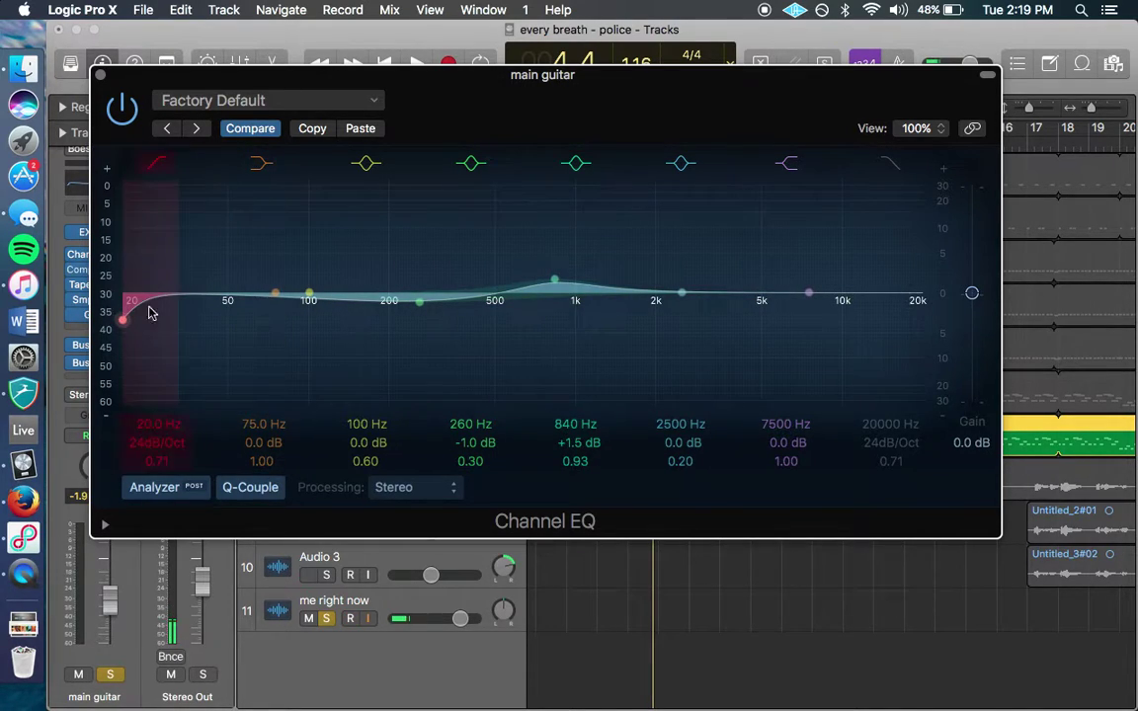
drag(131, 323, 327, 337)
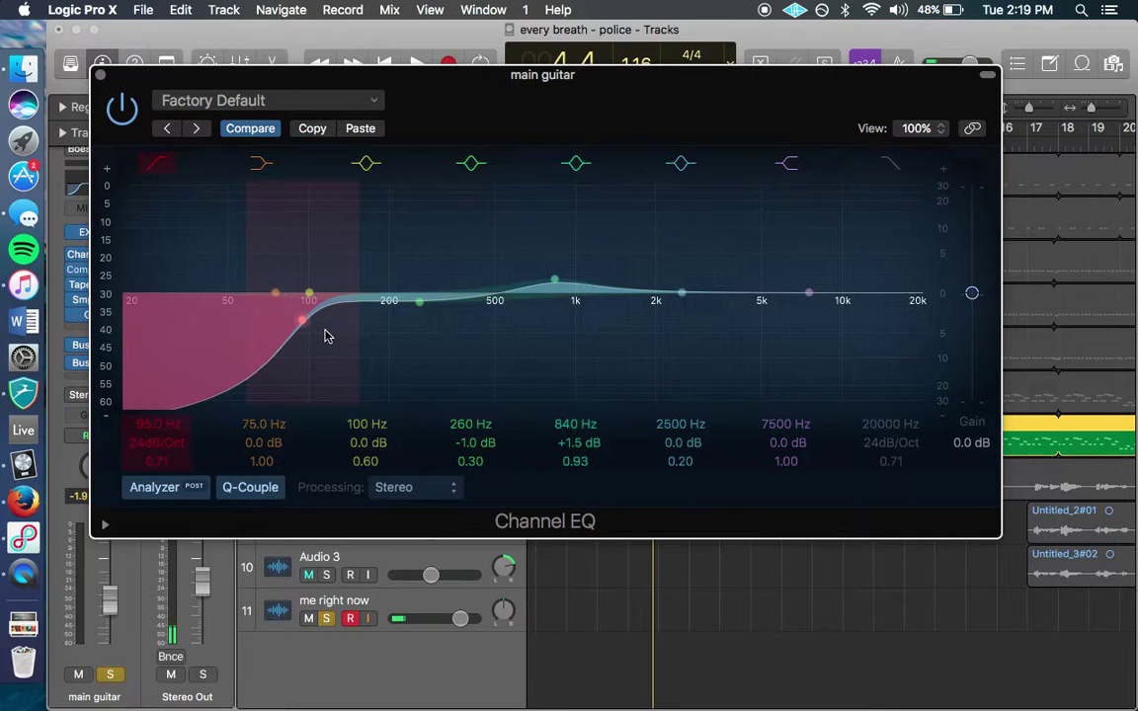
drag(808, 293, 813, 282)
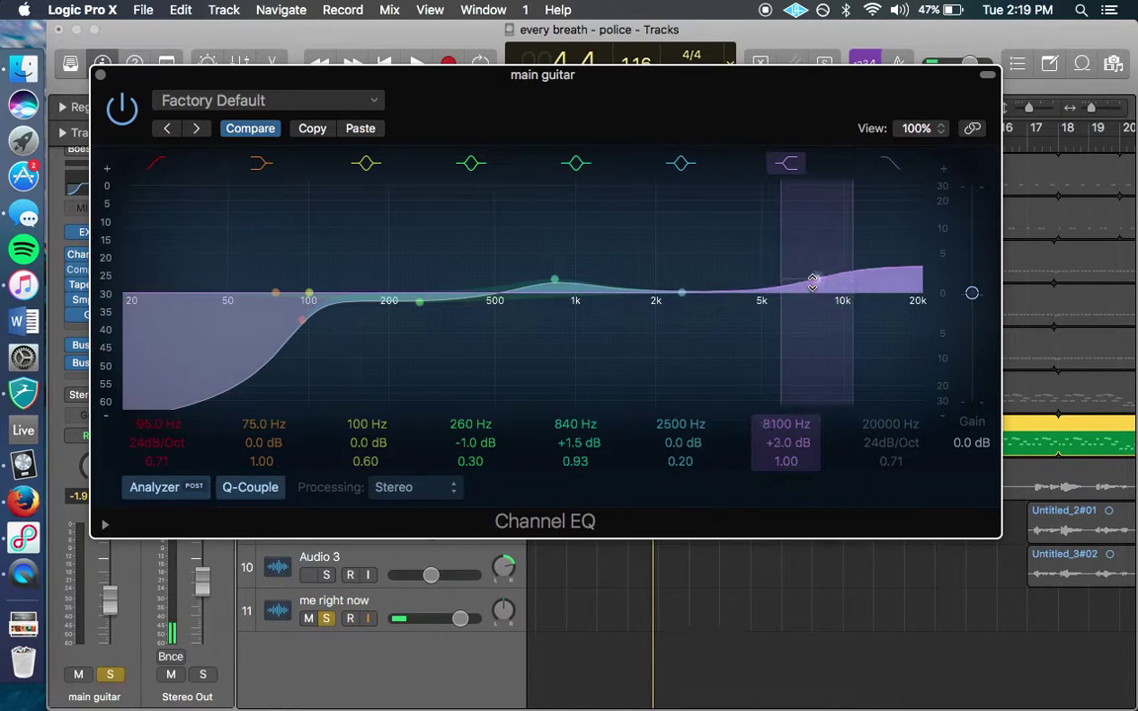
Play the equalized main guitar, close its EQ, and solo both guitar plucks along with it.
key(space)
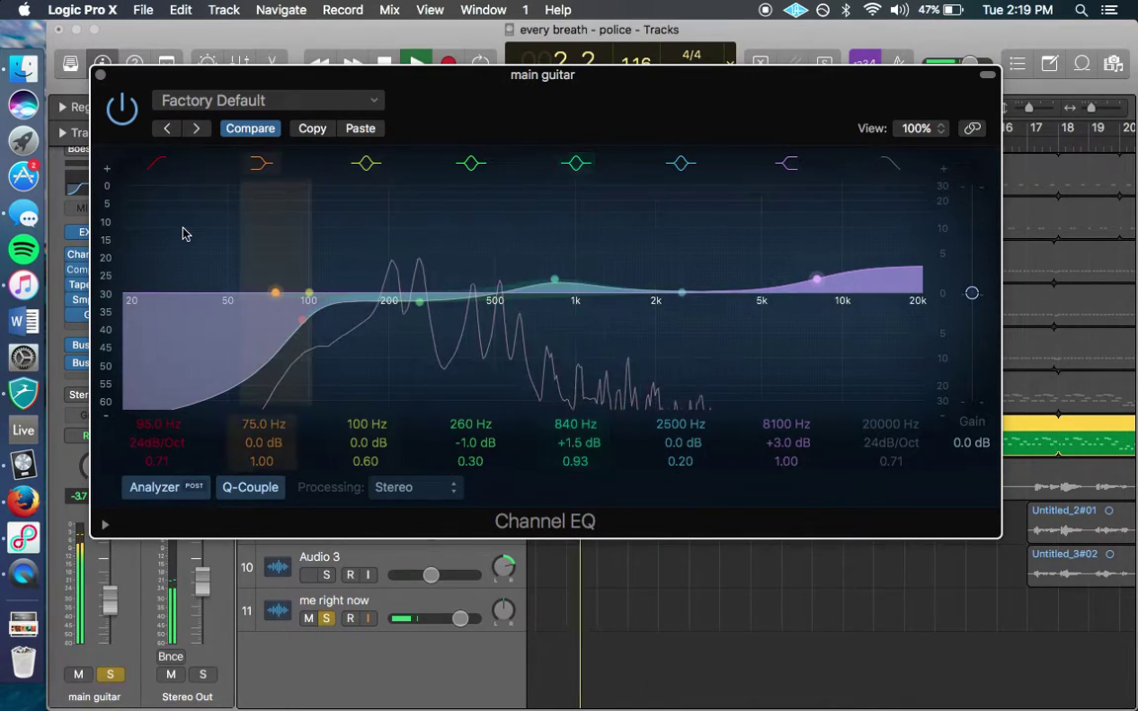
click(100, 75)
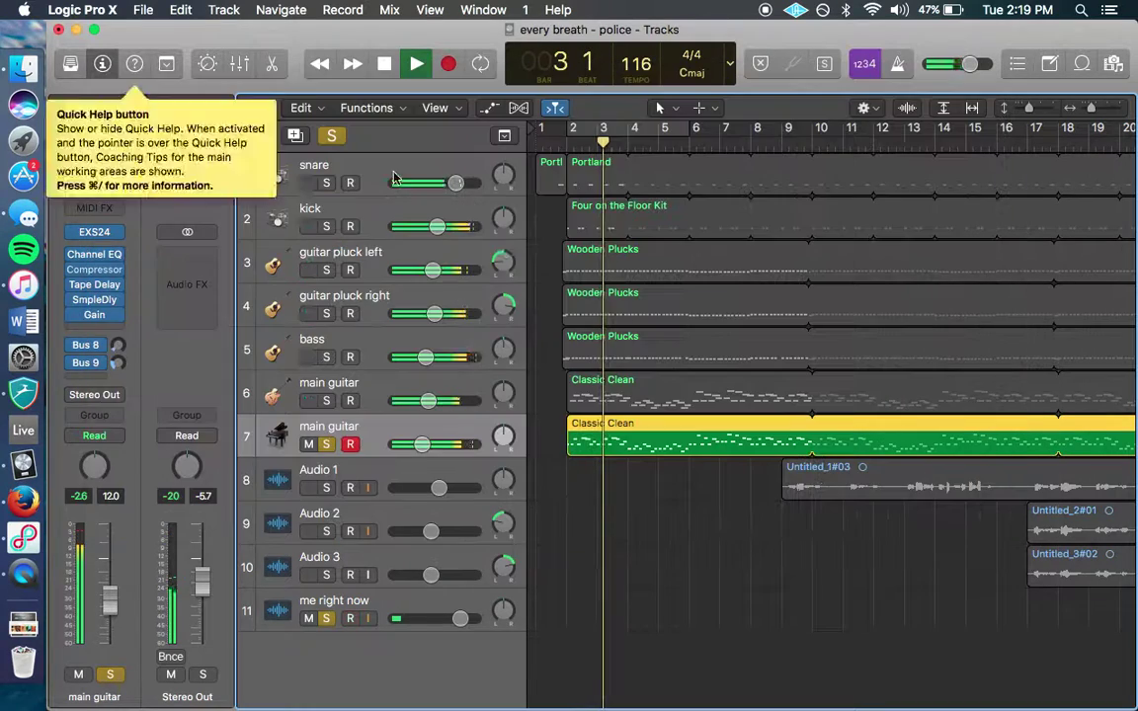
click(326, 314)
click(326, 270)
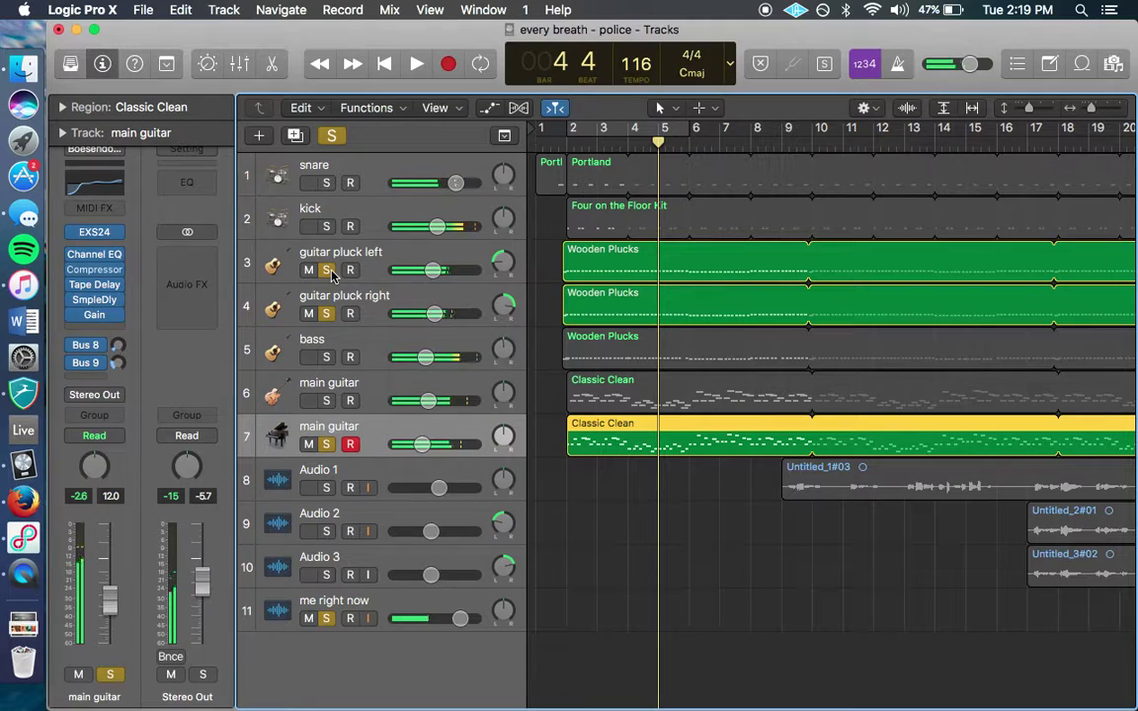
Play the track 7 main guitar with both guitar plucks, toggling individual solos to compare how they sit together.
key(space)
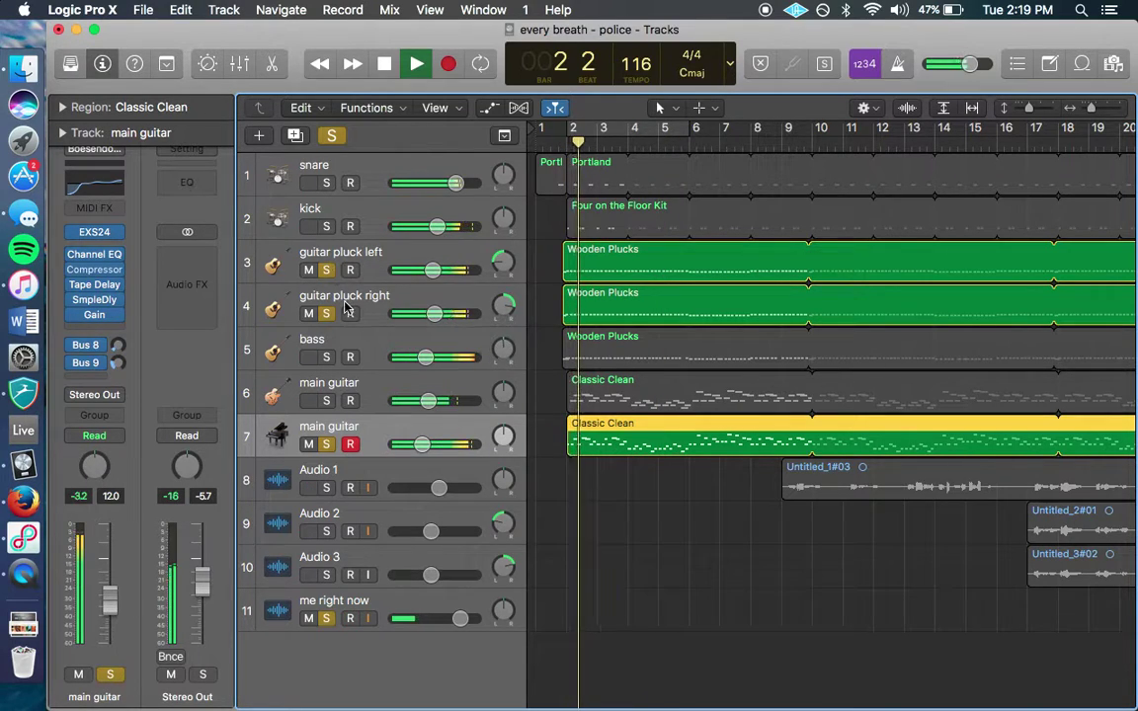
click(326, 444)
click(326, 444)
click(327, 313)
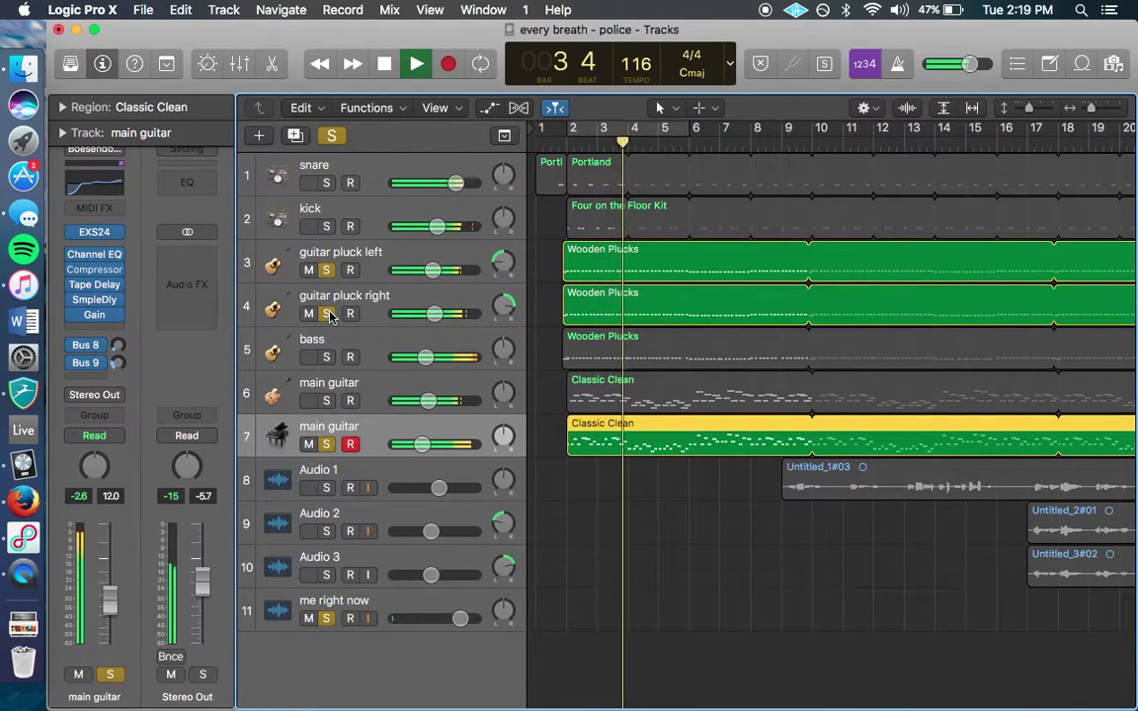
Move the track 7 main guitar EQ's 840 Hz band to 2050 Hz at +2.0 dB and close the EQ.
click(101, 258)
drag(577, 284, 688, 281)
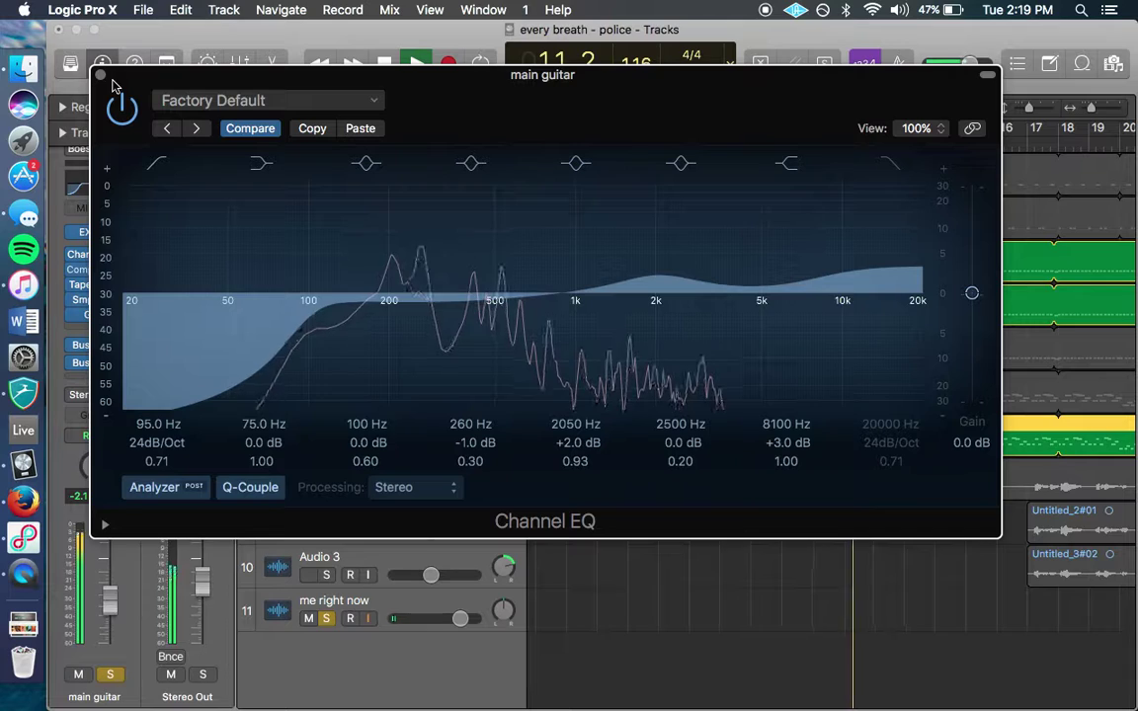
click(100, 76)
Solo all seven instrument tracks from snare to the second main guitar and play the combined mix from bar 2.
drag(329, 446, 327, 259)
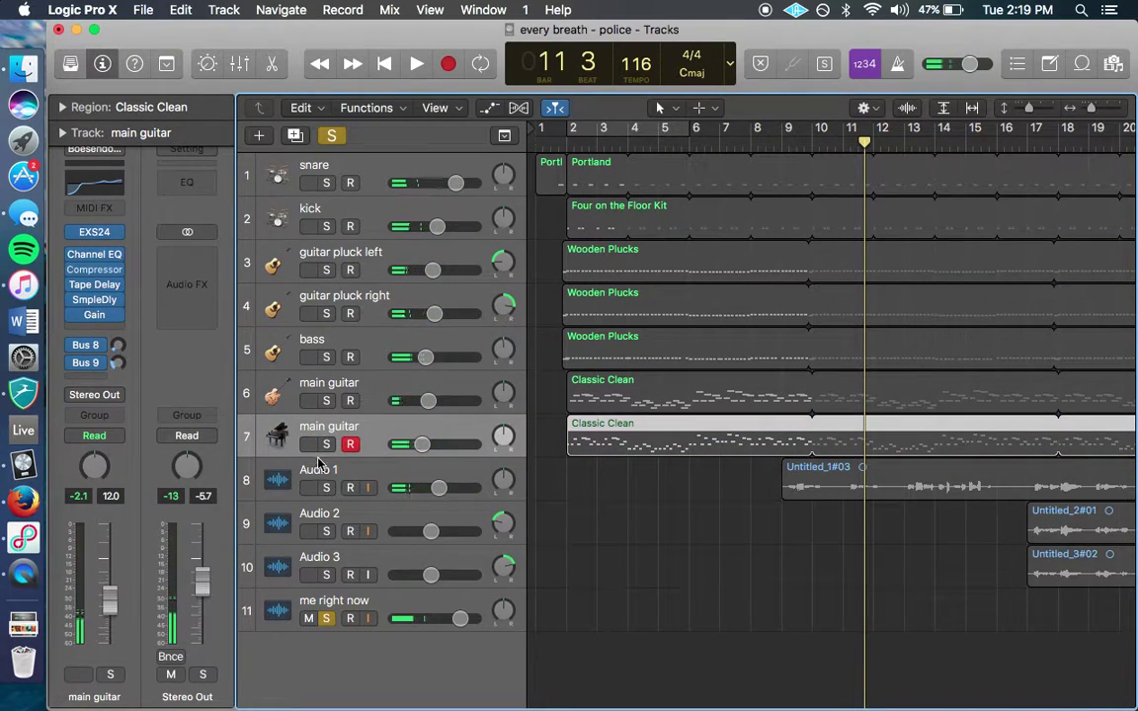
drag(327, 445, 327, 184)
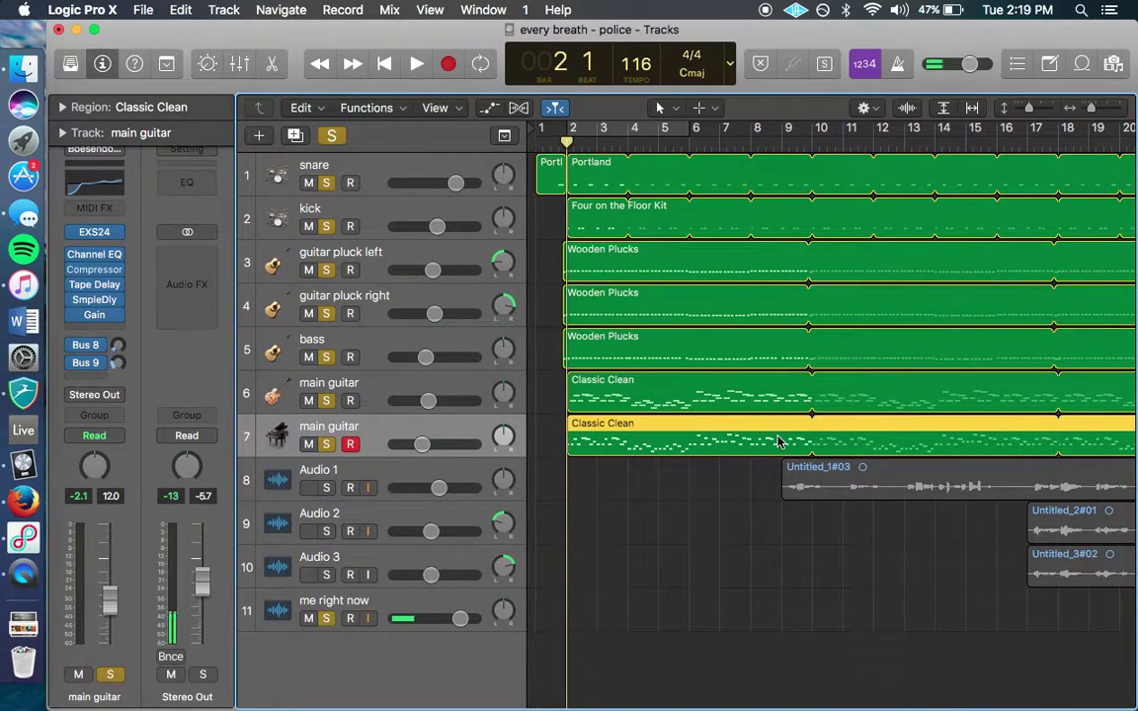
key(space)
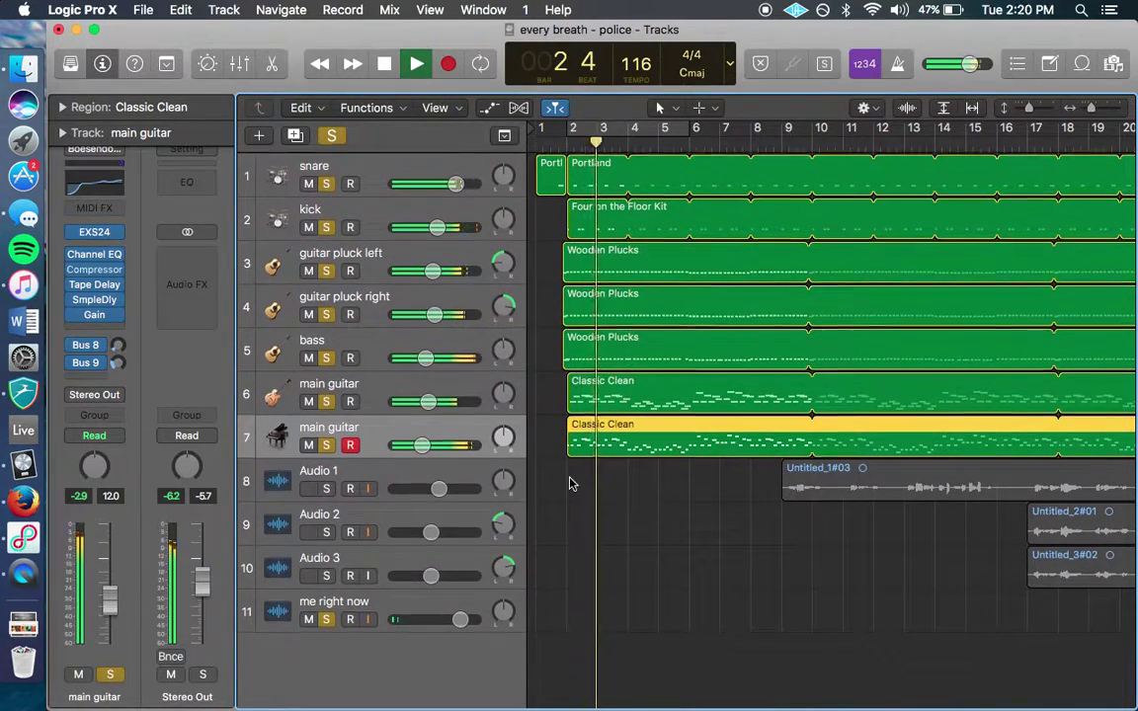